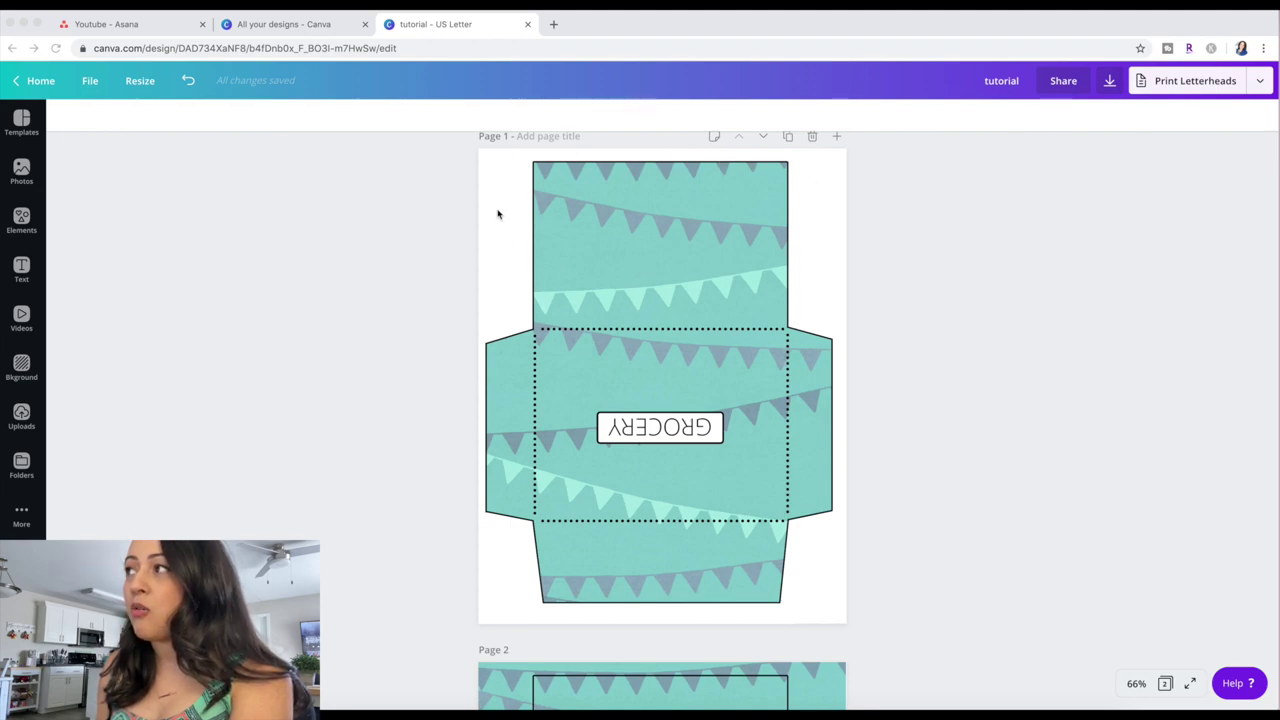
Add a square shape to page 2 and move it over the envelope's upper-left area.
scroll(795, 330, "down", 5)
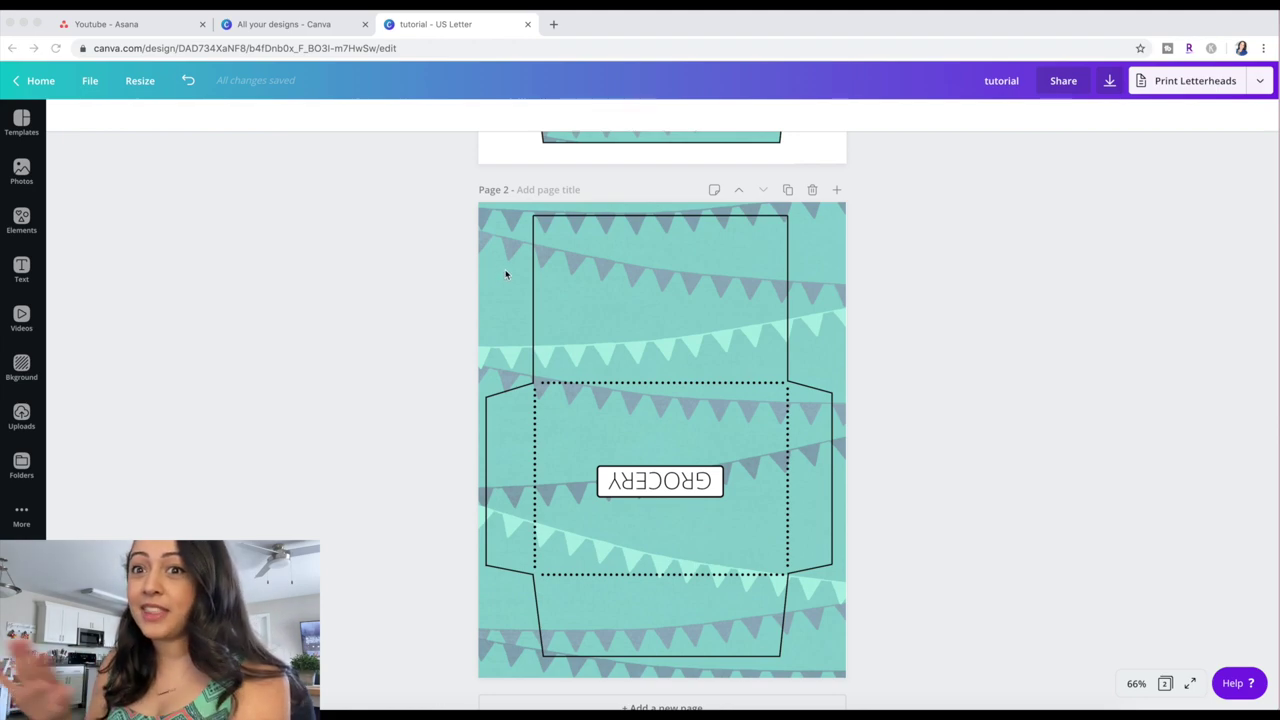
scroll(506, 274, "down", 1)
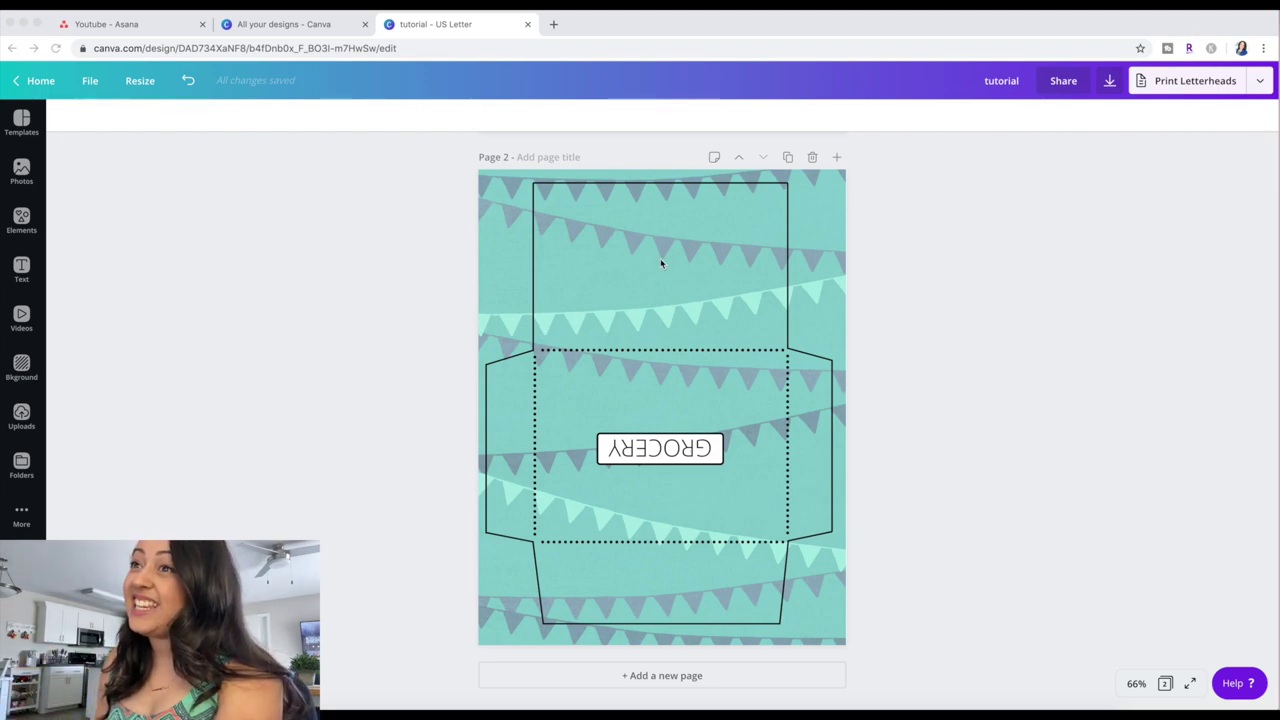
left_click(22, 222)
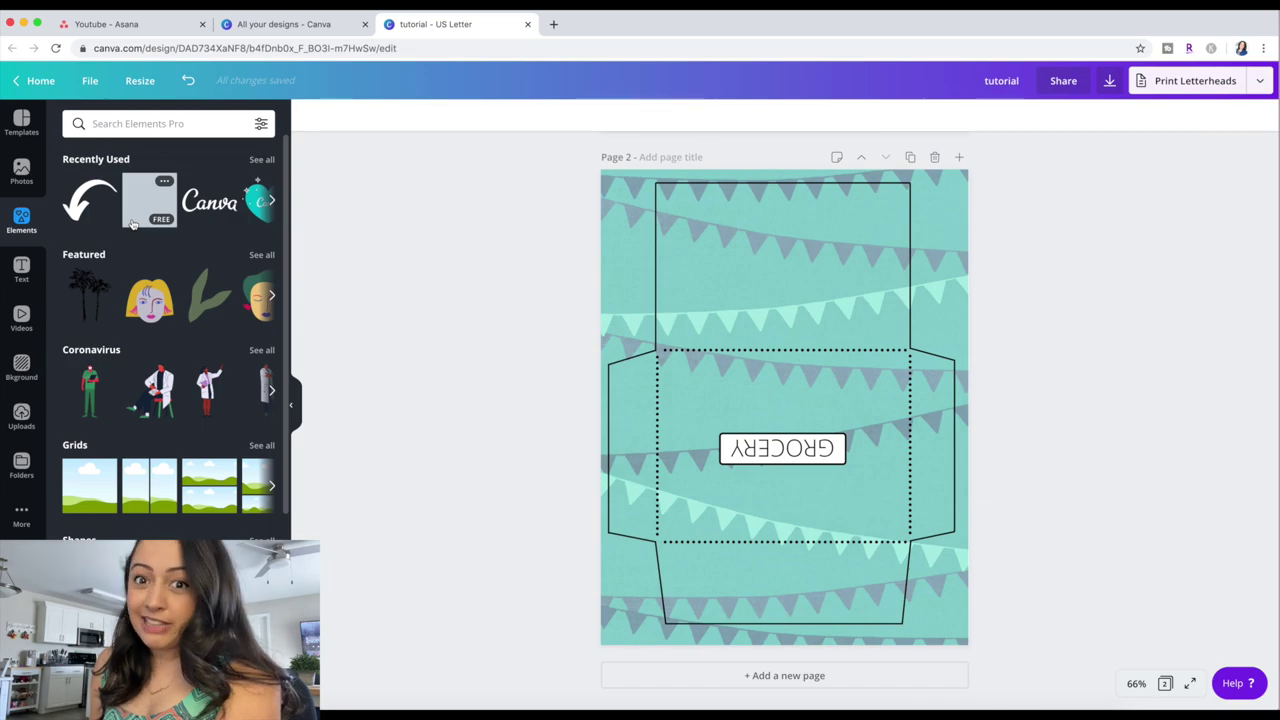
left_click(133, 220)
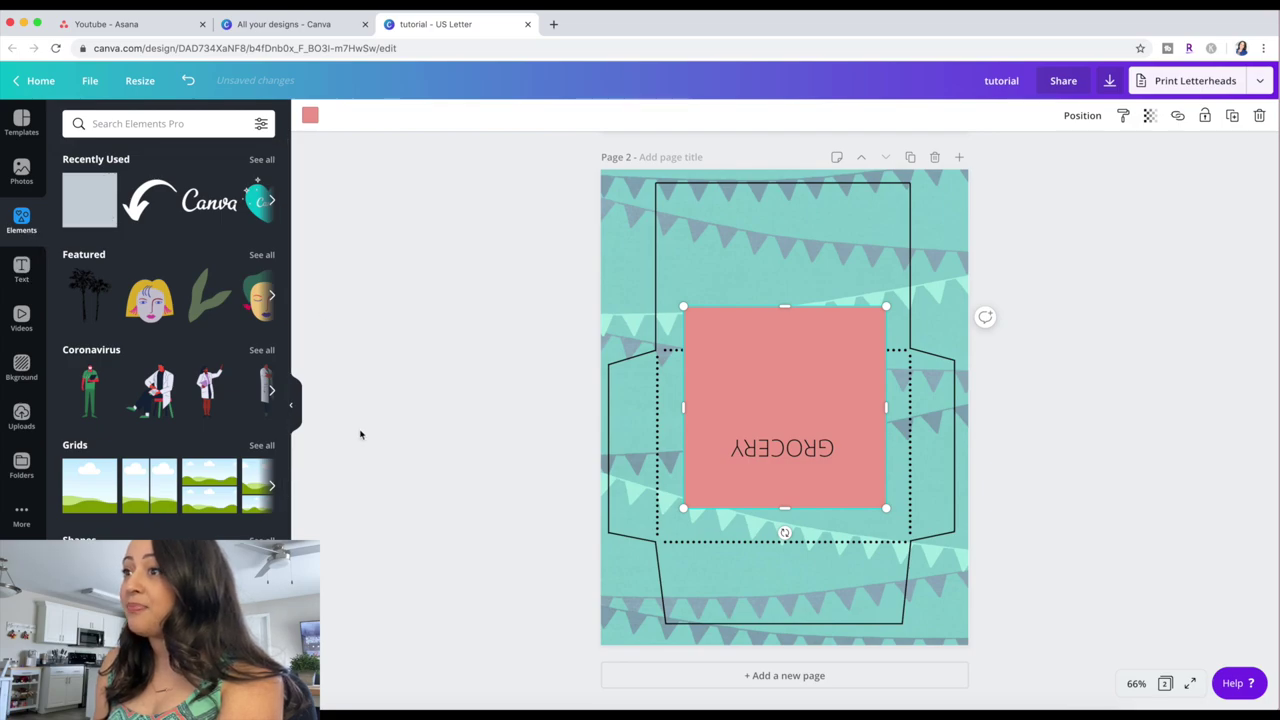
left_click(296, 400)
left_click_drag(668, 401, 606, 276)
Fill the square with white and place it over the page's top-left corner, slightly past the page edges.
left_click(65, 115)
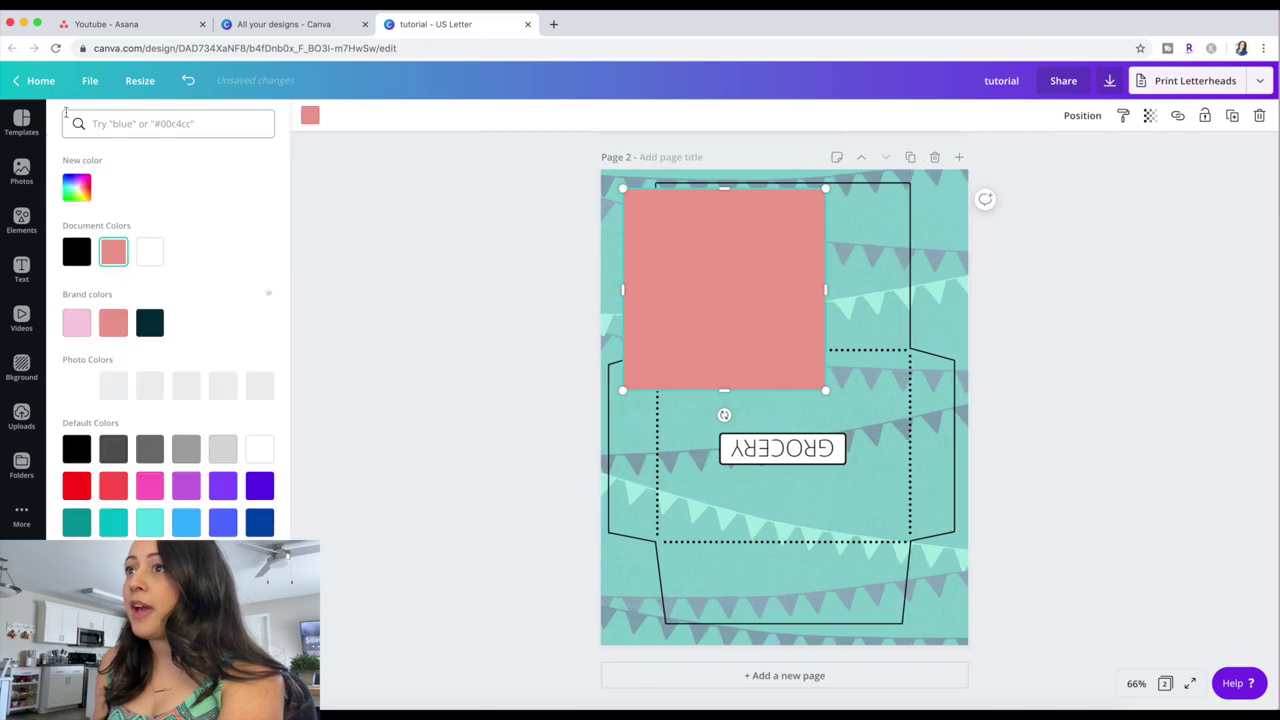
left_click(149, 251)
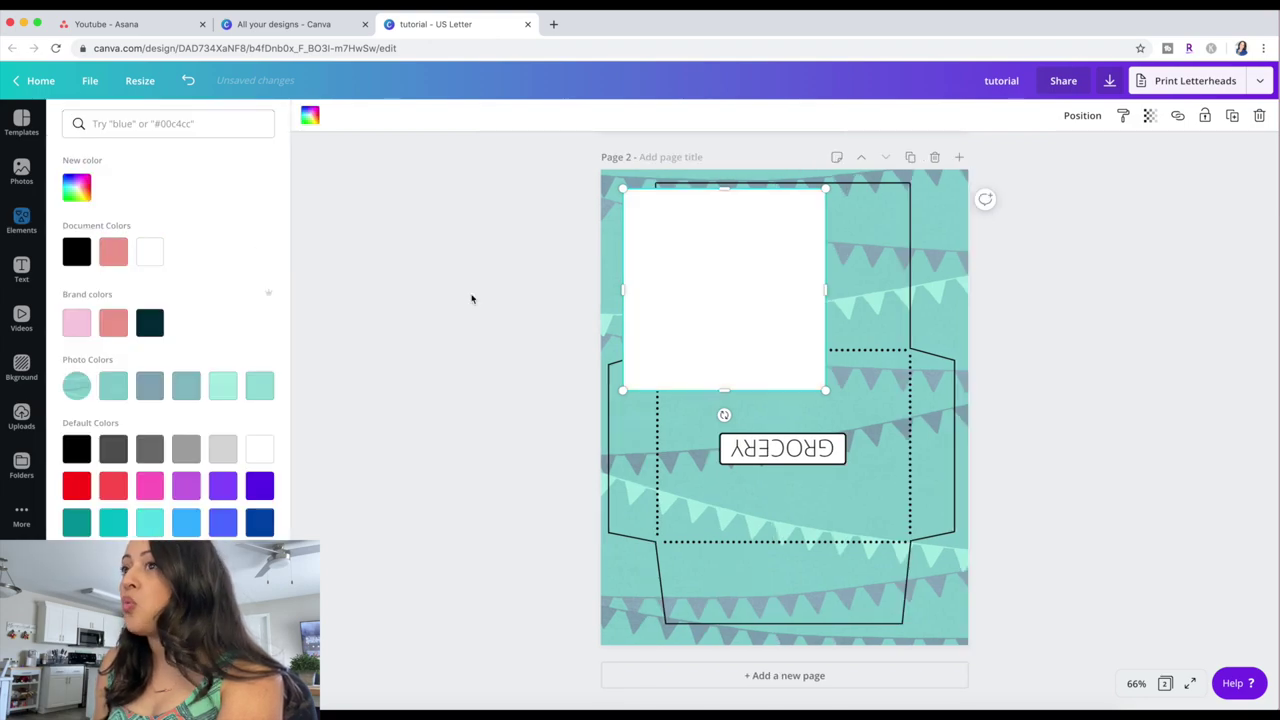
mouse_move(734, 289)
left_mouse_down()
mouse_move(677, 283)
mouse_move(717, 288)
left_mouse_up()
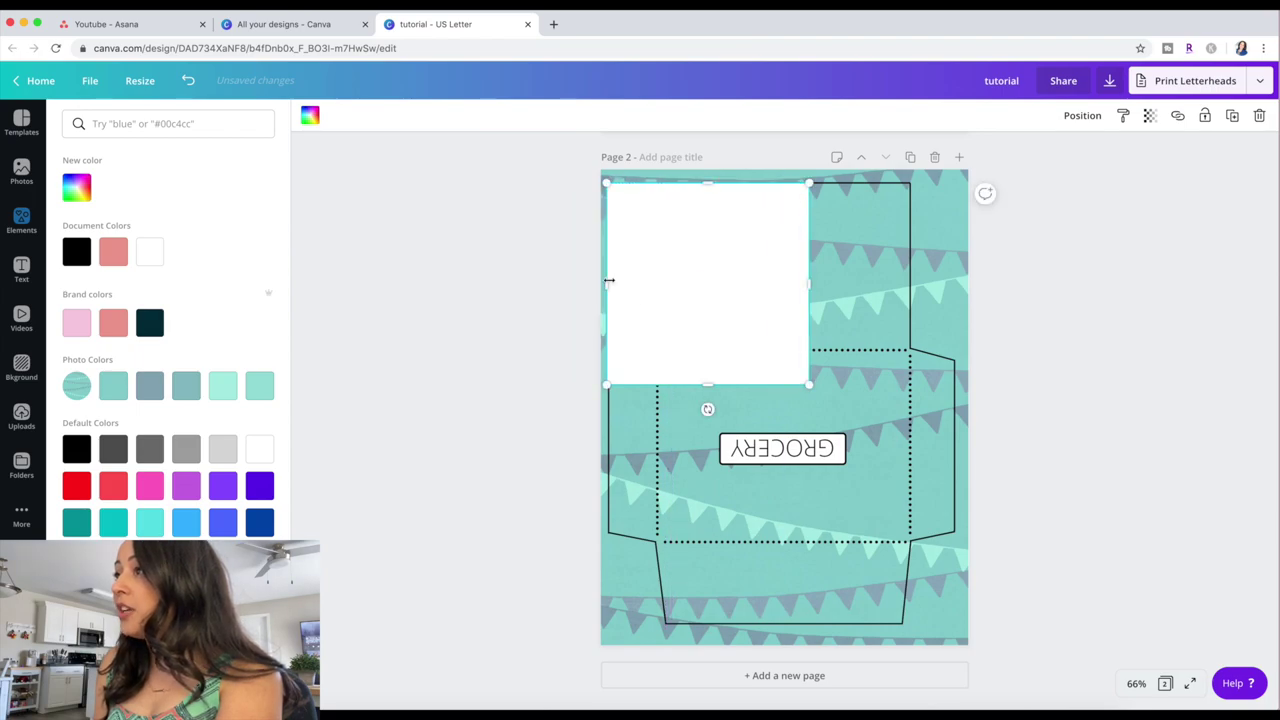
left_click_drag(598, 281, 594, 281)
left_click_drag(718, 291, 711, 271)
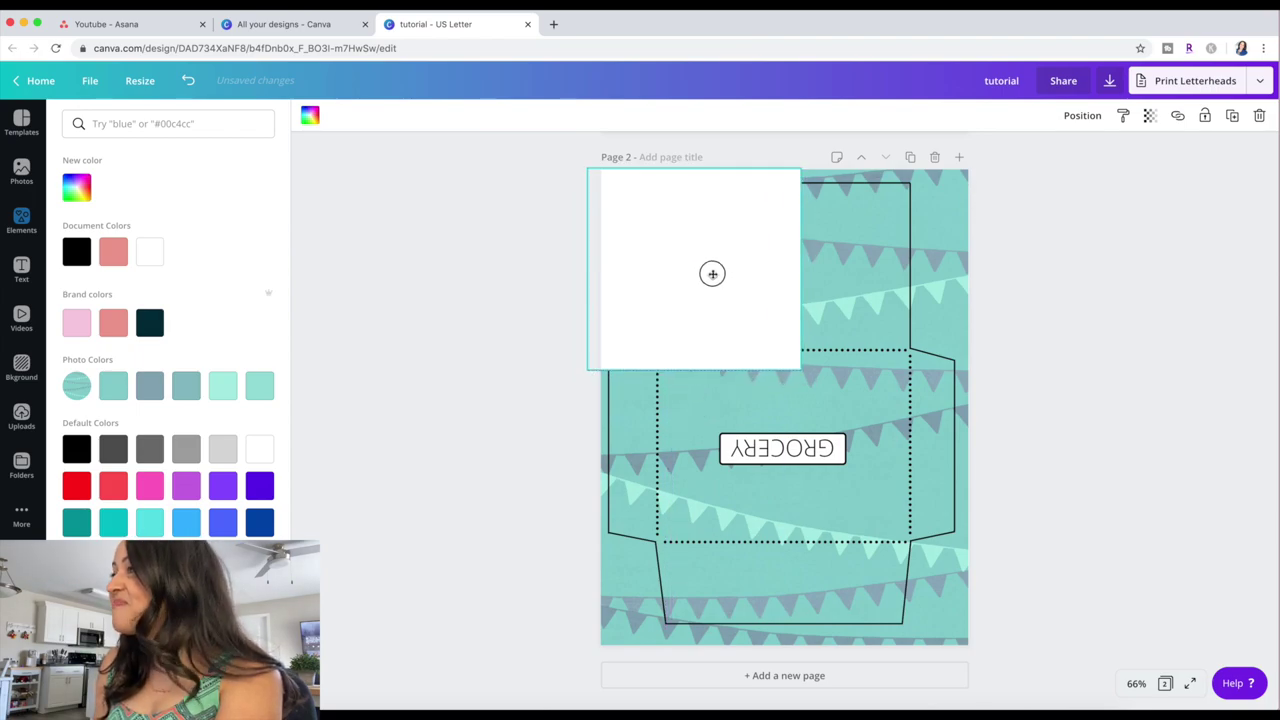
Set the square's transparency to 85 and shrink it to cover the area left of the envelope's top flap.
left_click(1150, 115)
left_click_drag(1108, 151, 1097, 152)
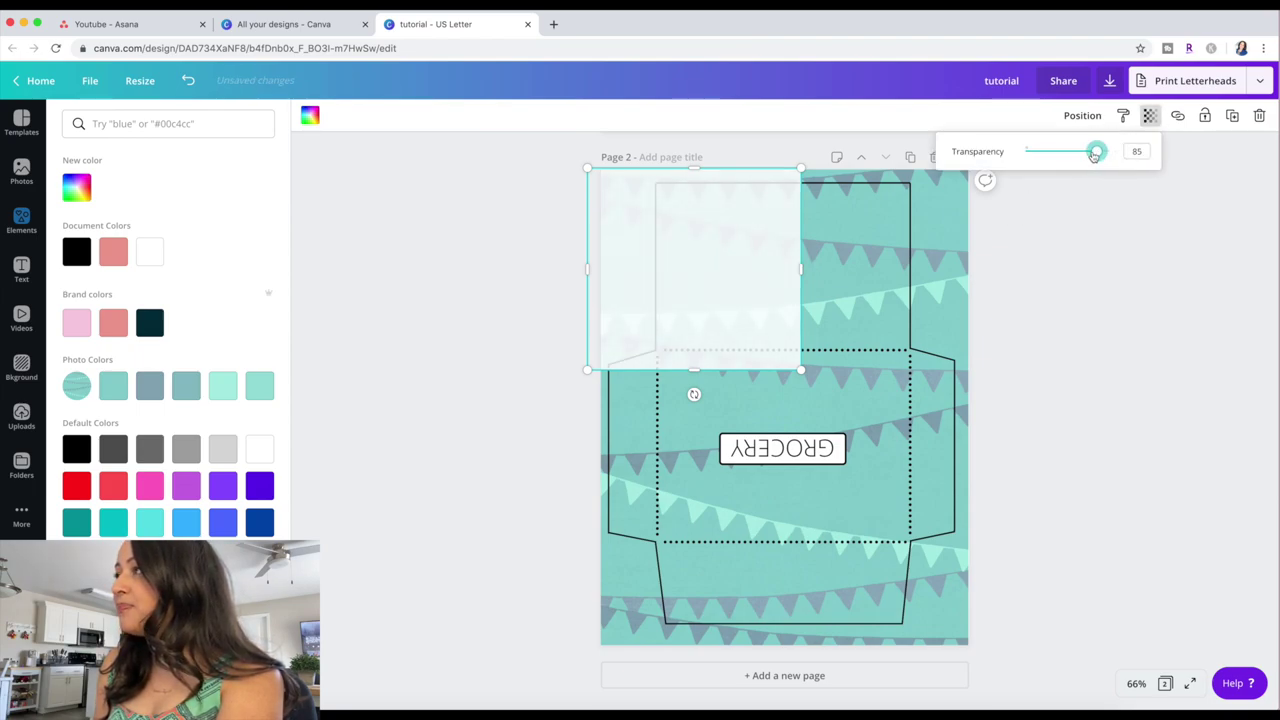
left_click(1057, 223)
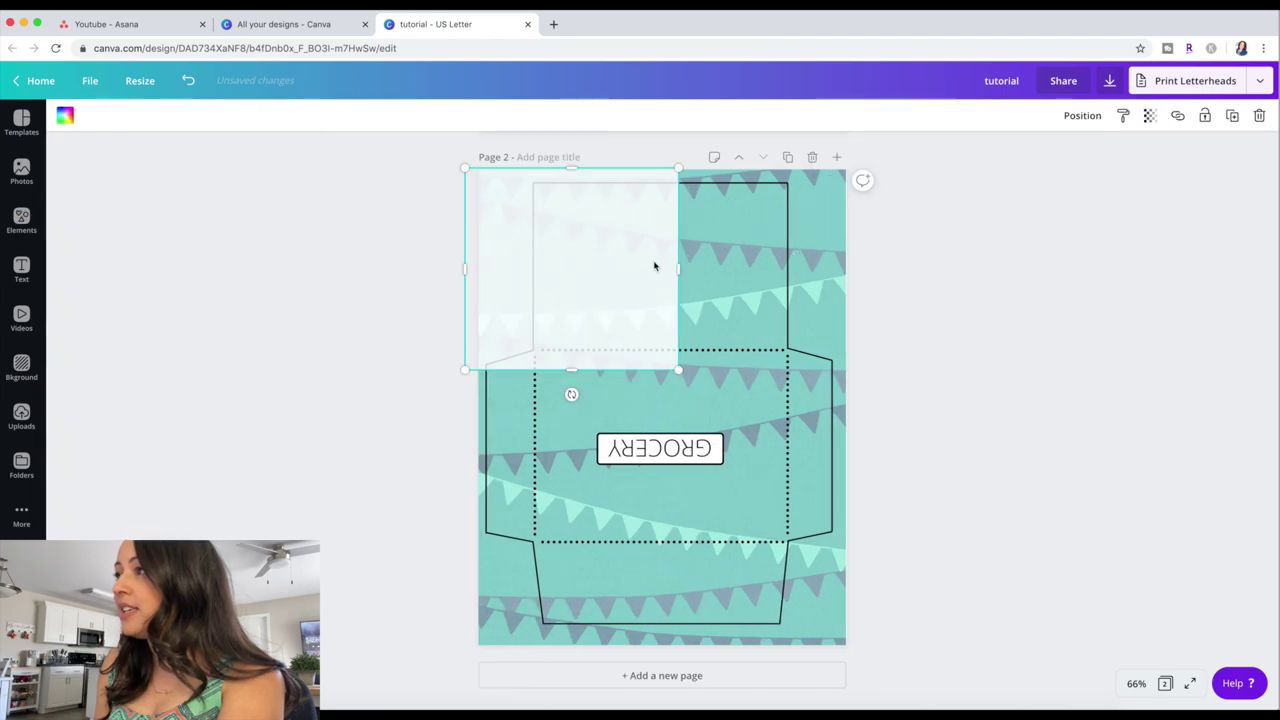
left_click_drag(675, 269, 533, 269)
left_click_drag(499, 369, 497, 350)
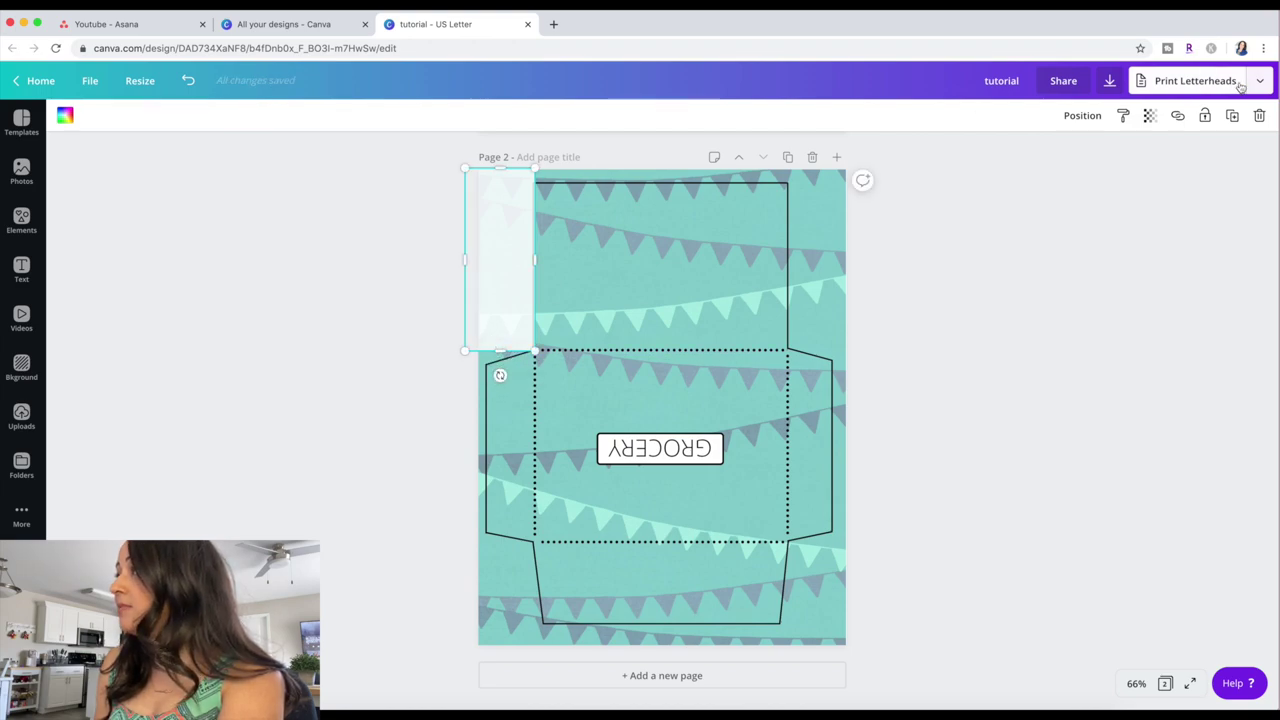
Set the white rectangle's transparency to 100 and extend its outer side well beyond the page's left edge.
left_click(1151, 117)
left_click_drag(1098, 154, 1118, 151)
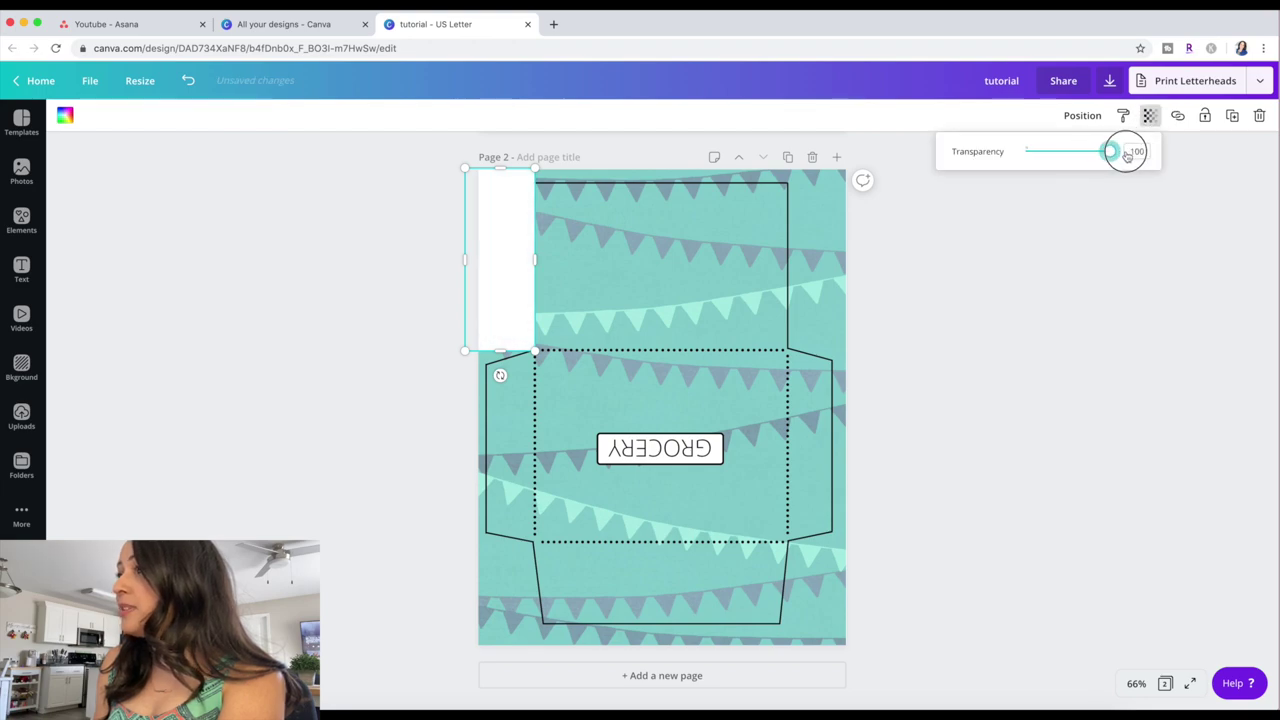
left_click_drag(462, 259, 380, 259)
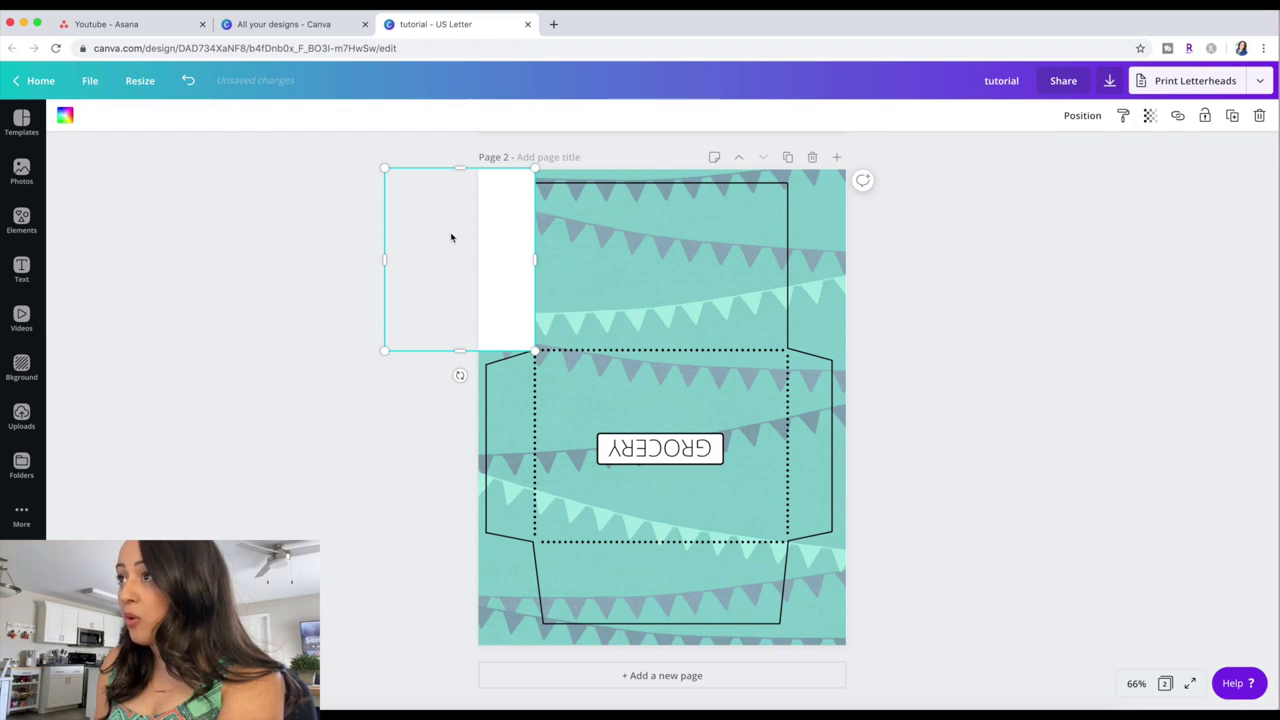
left_click_drag(383, 259, 400, 260)
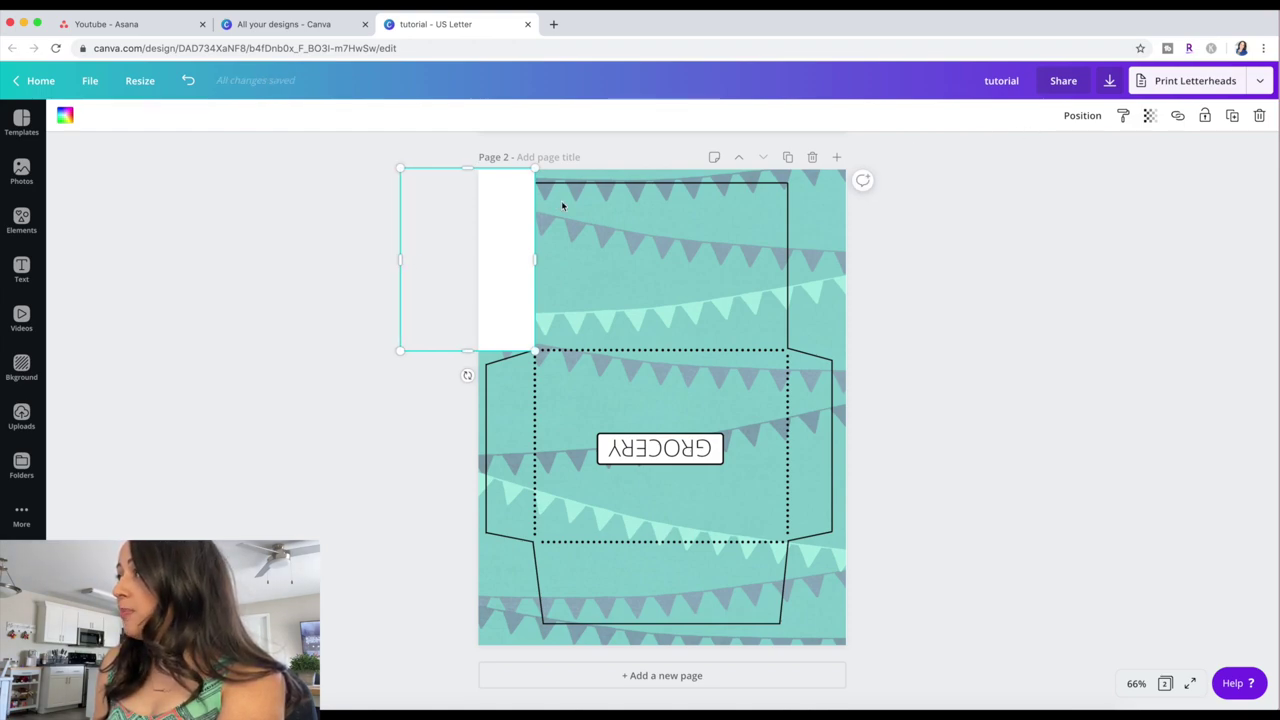
Send the white rectangle backward so it sits behind the envelope outline.
left_click(1090, 116)
left_click(1034, 186)
left_click(1024, 383)
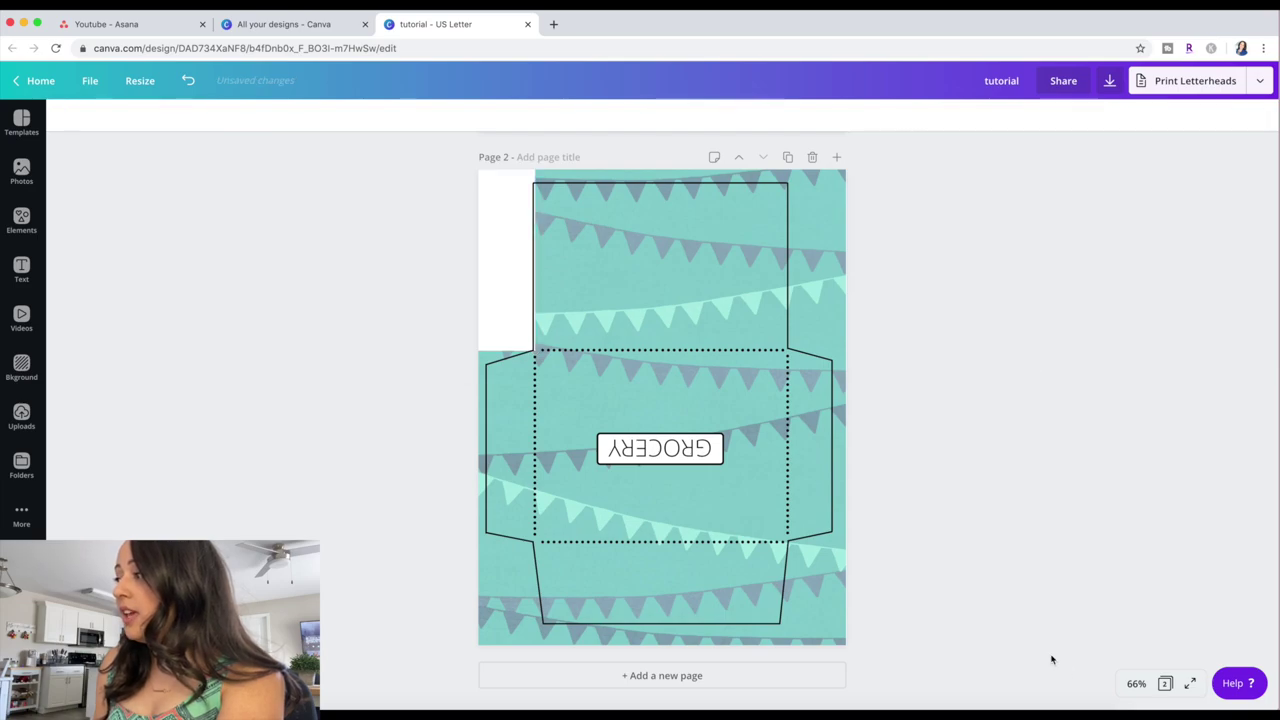
Nudge the white rectangle left until its edge aligns with the top flap's left outline.
left_click(1136, 683)
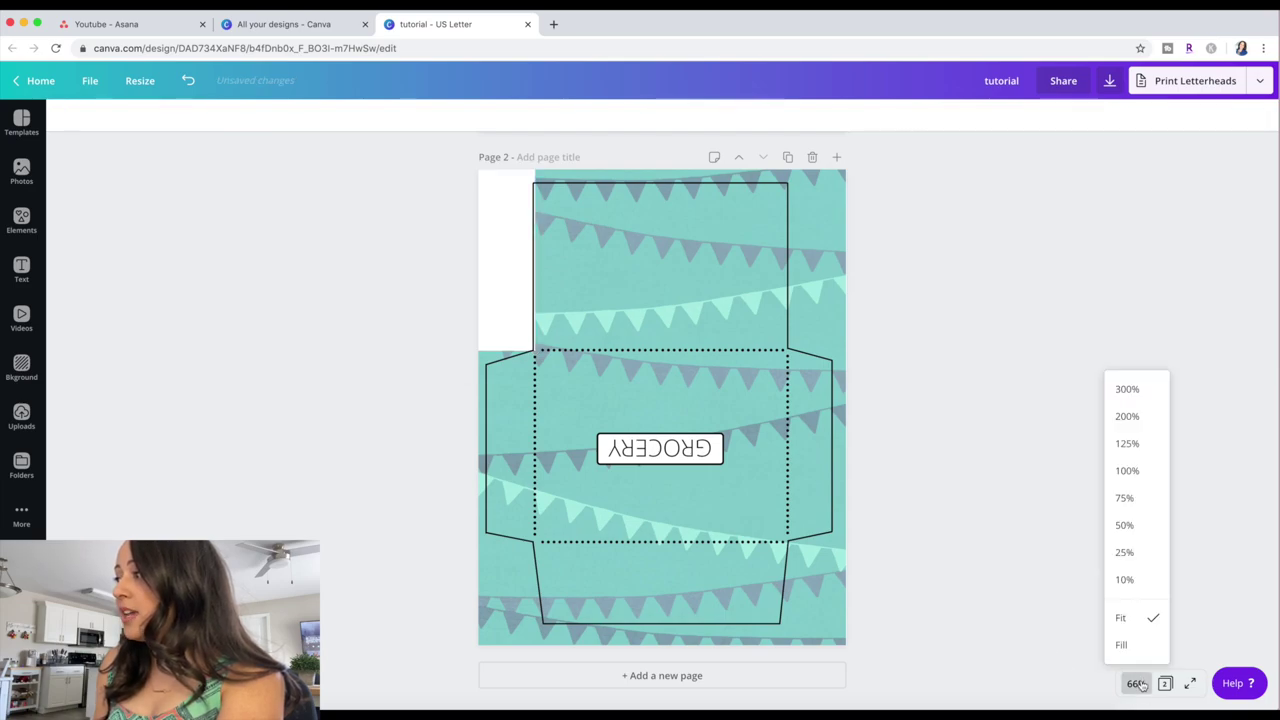
left_click(1127, 444)
scroll(991, 422, "up", 3)
left_click(376, 270)
key("Left")
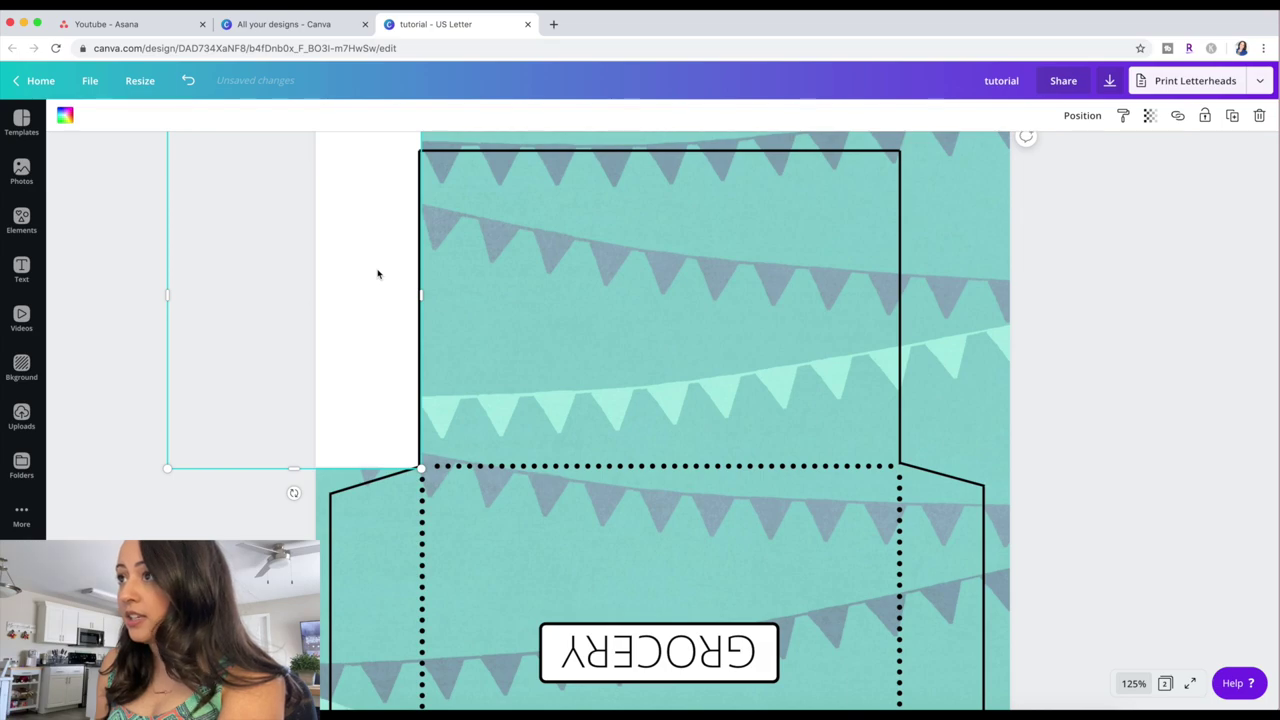
key("Left")
key("Left")
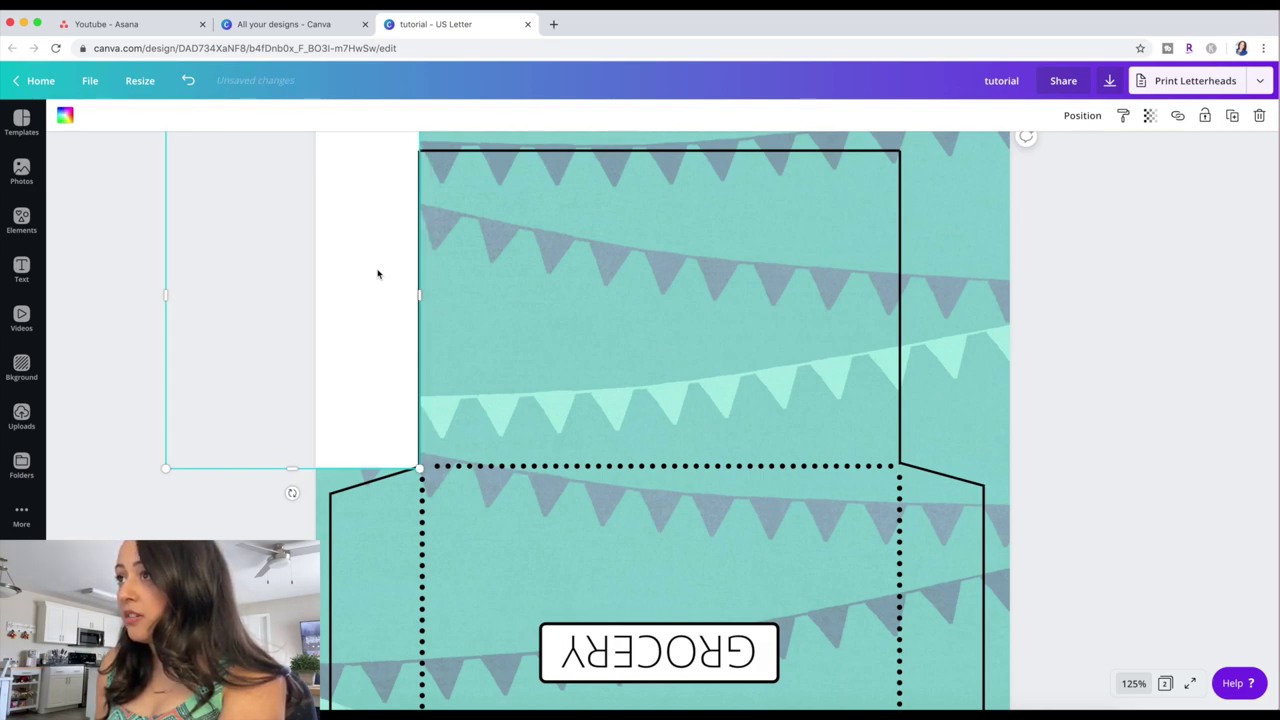
left_click(110, 286)
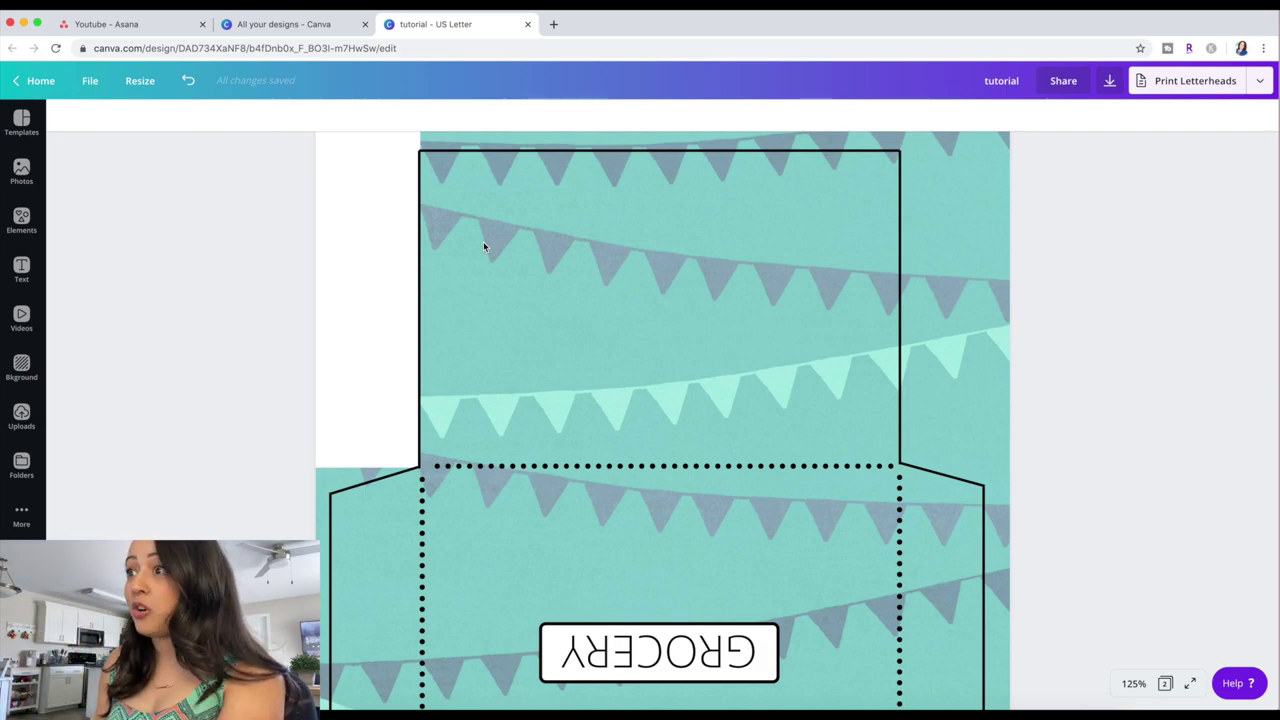
Duplicate the white rectangle, set the copy's transparency to 73, and align it against the top flap's right outline.
left_click(397, 271)
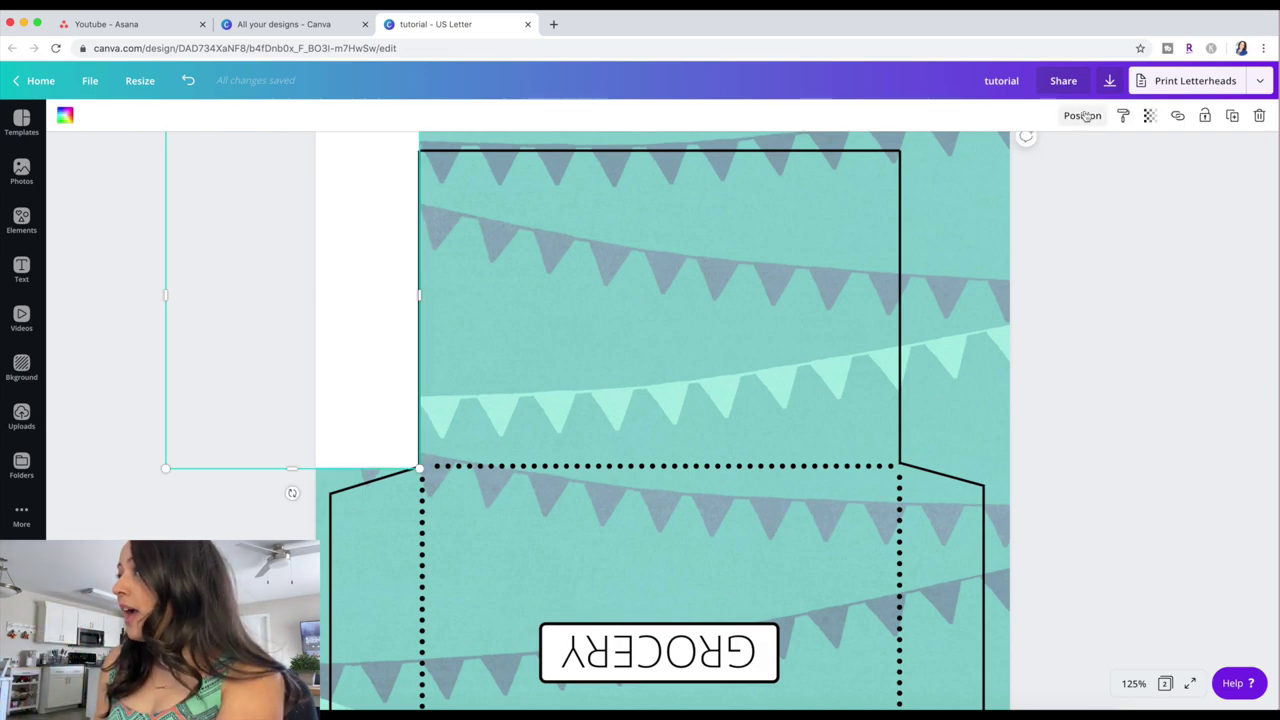
left_click(1233, 117)
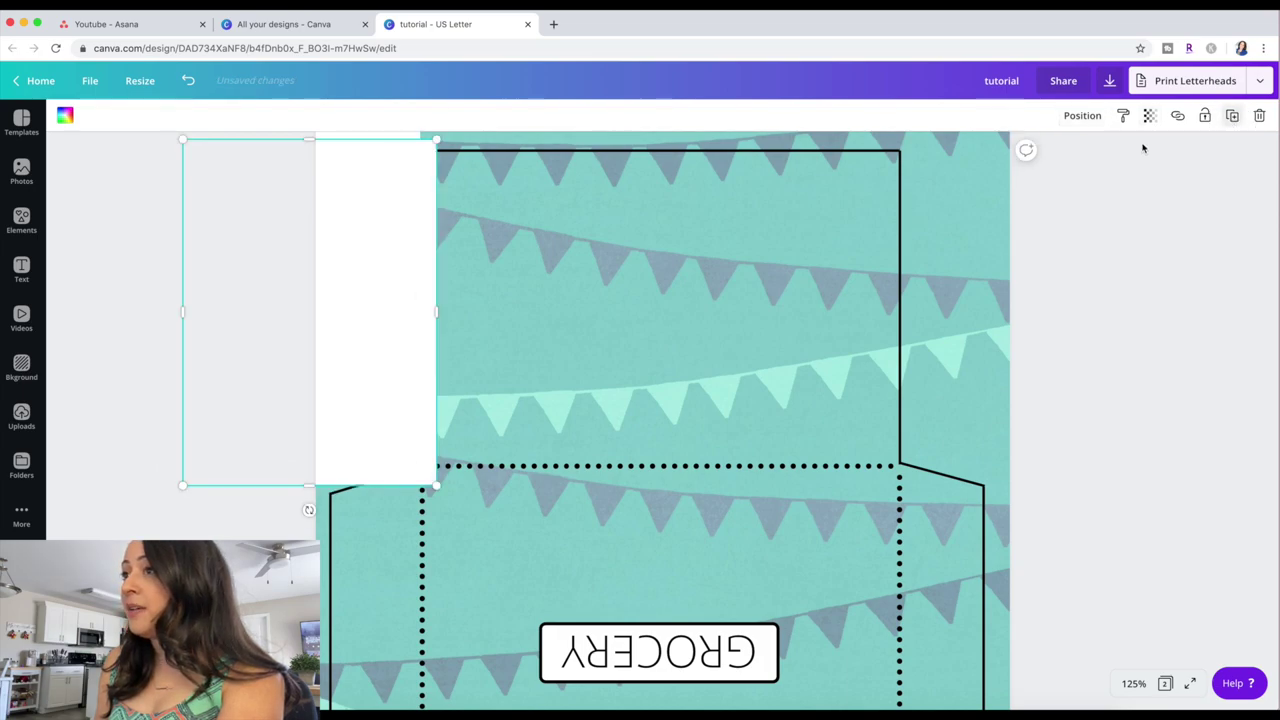
left_click_drag(363, 294, 1073, 276)
left_click(1149, 115)
left_click_drag(1109, 151, 1086, 150)
left_click(1190, 327)
left_click_drag(1010, 313, 1003, 310)
Set the right-hand rectangle's transparency to 100 and send it behind the envelope outline.
left_click(1150, 117)
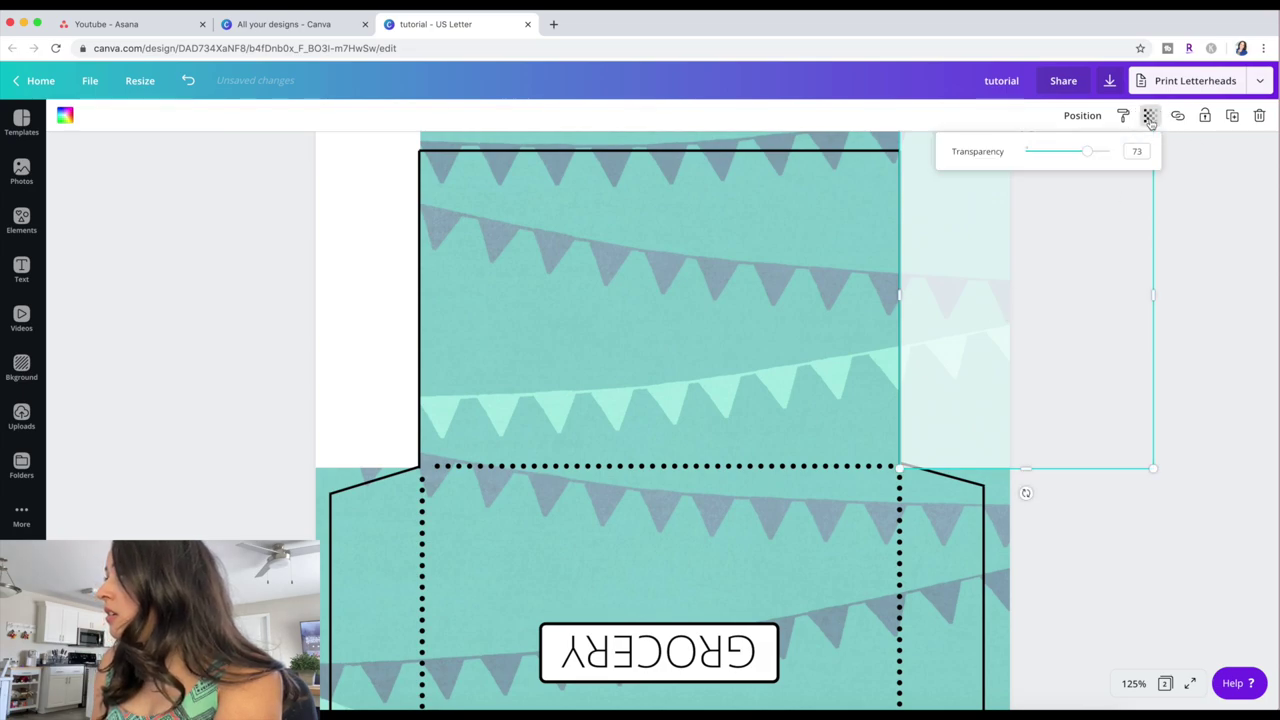
left_click_drag(1089, 153, 1182, 153)
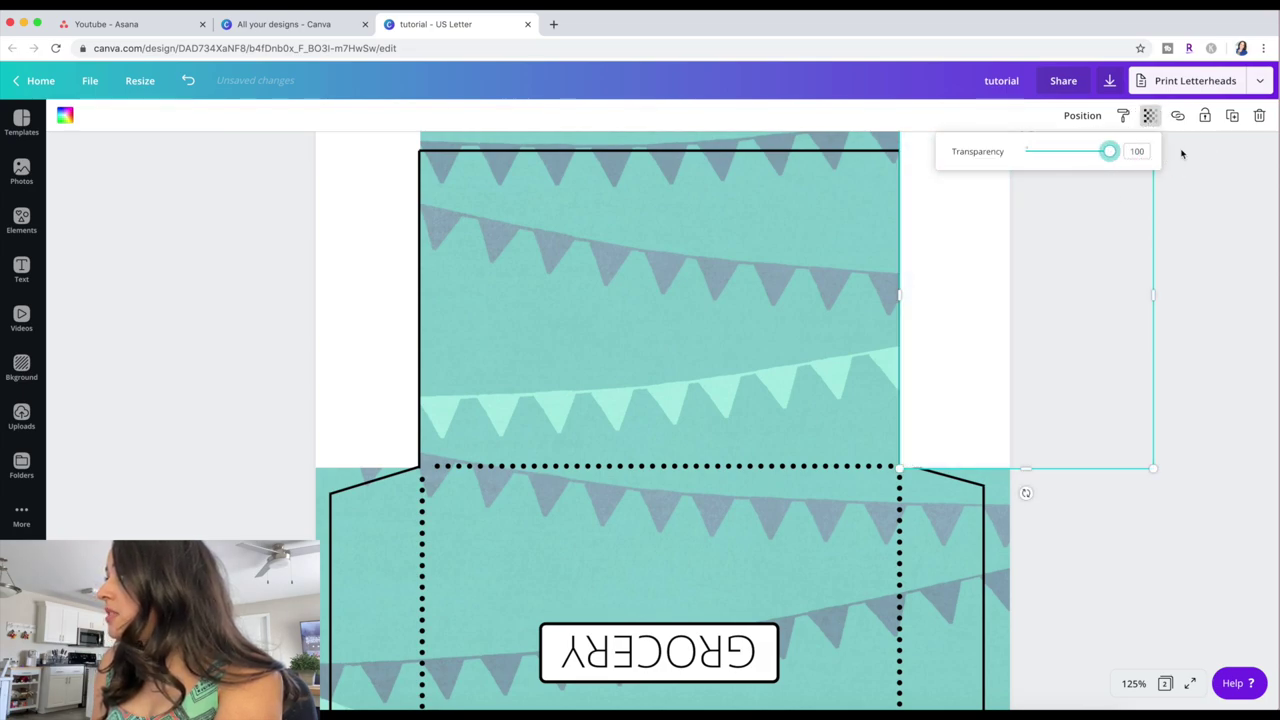
left_click(1082, 115)
left_click(1246, 328)
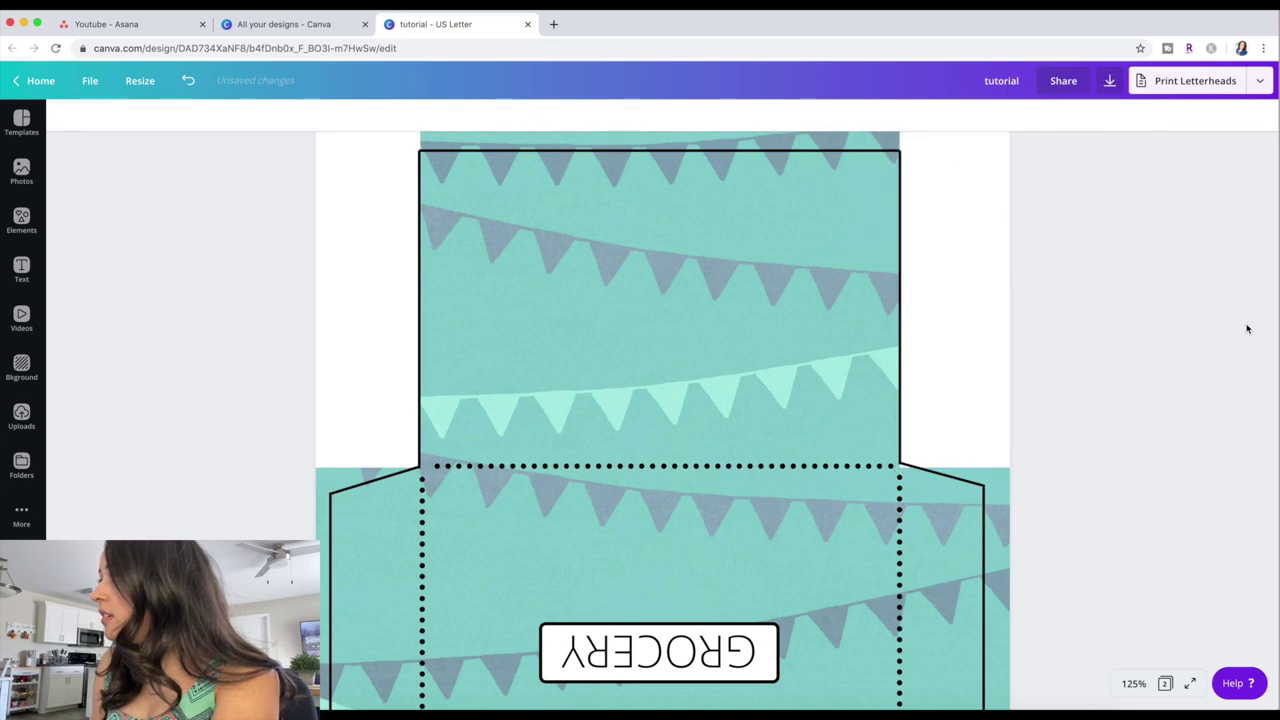
Nudge the right-hand rectangle up to meet the flap's lower corner, and inspect both rectangles' alignment with the outline.
left_click(1057, 400)
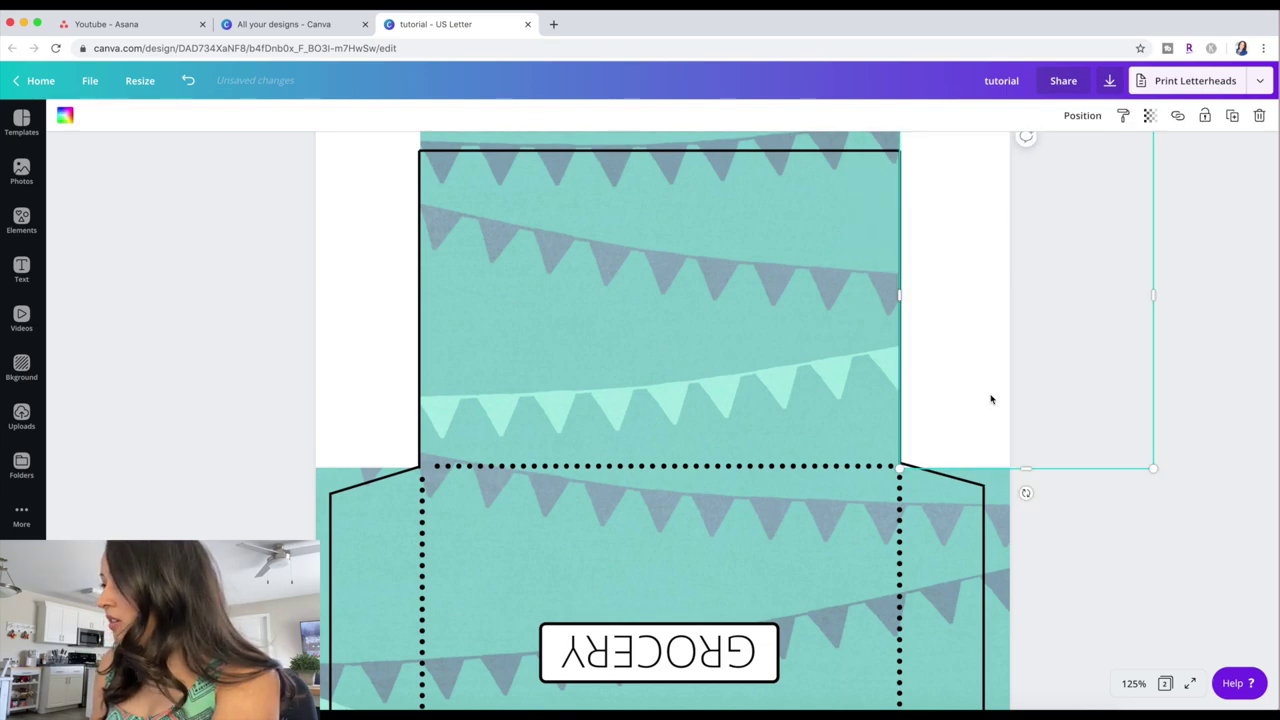
left_click(1104, 513)
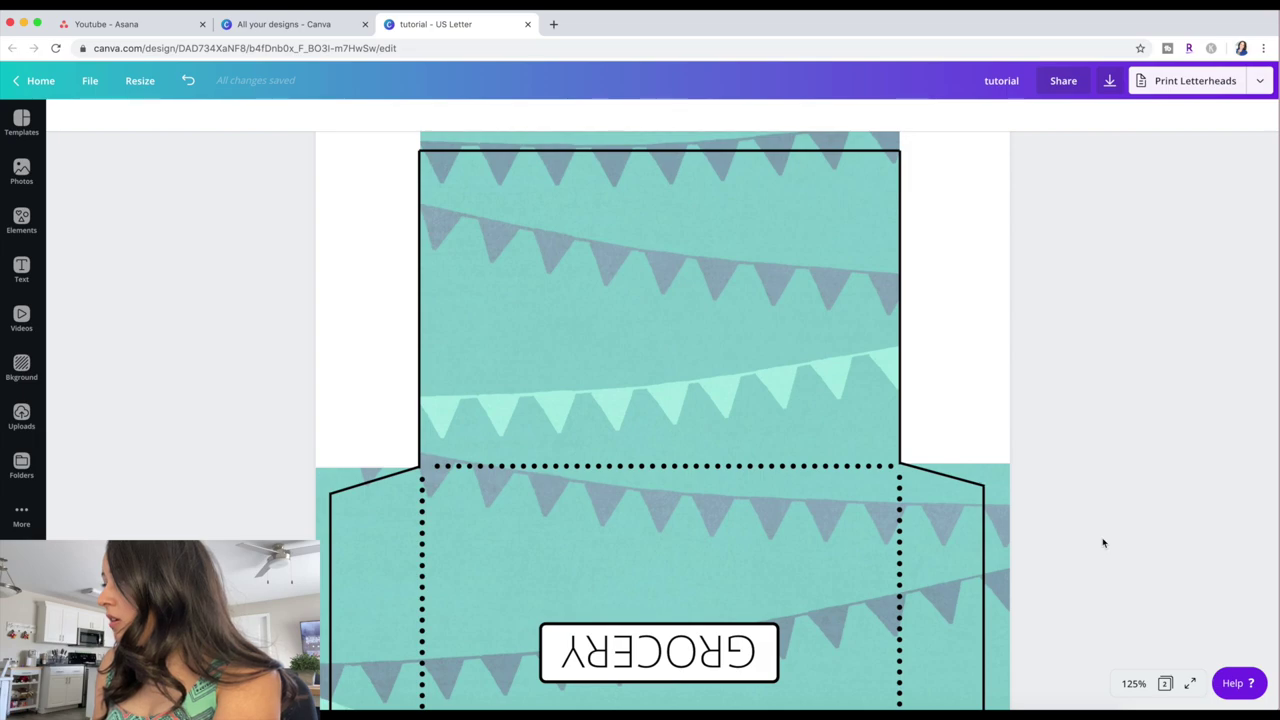
left_click(1133, 683)
left_click(1128, 416)
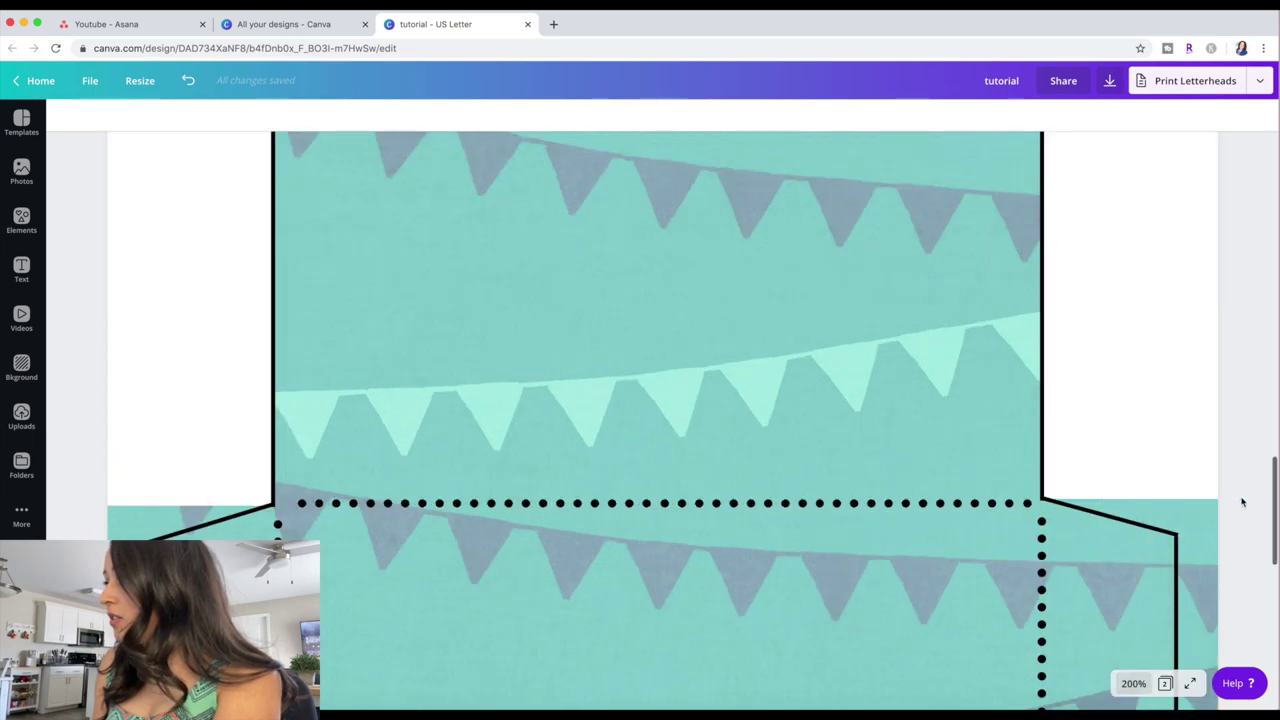
scroll(1242, 502, "up", 2)
scroll(1242, 502, "up", 3)
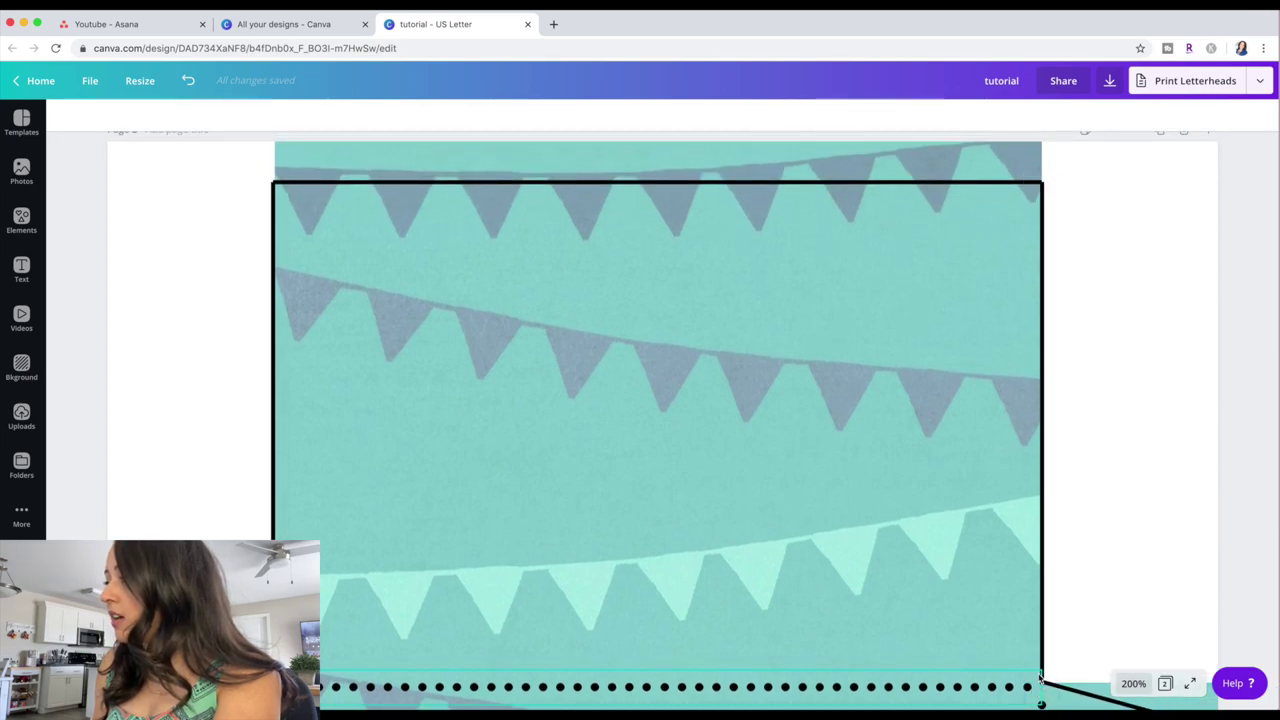
scroll(1042, 670, "down", 2)
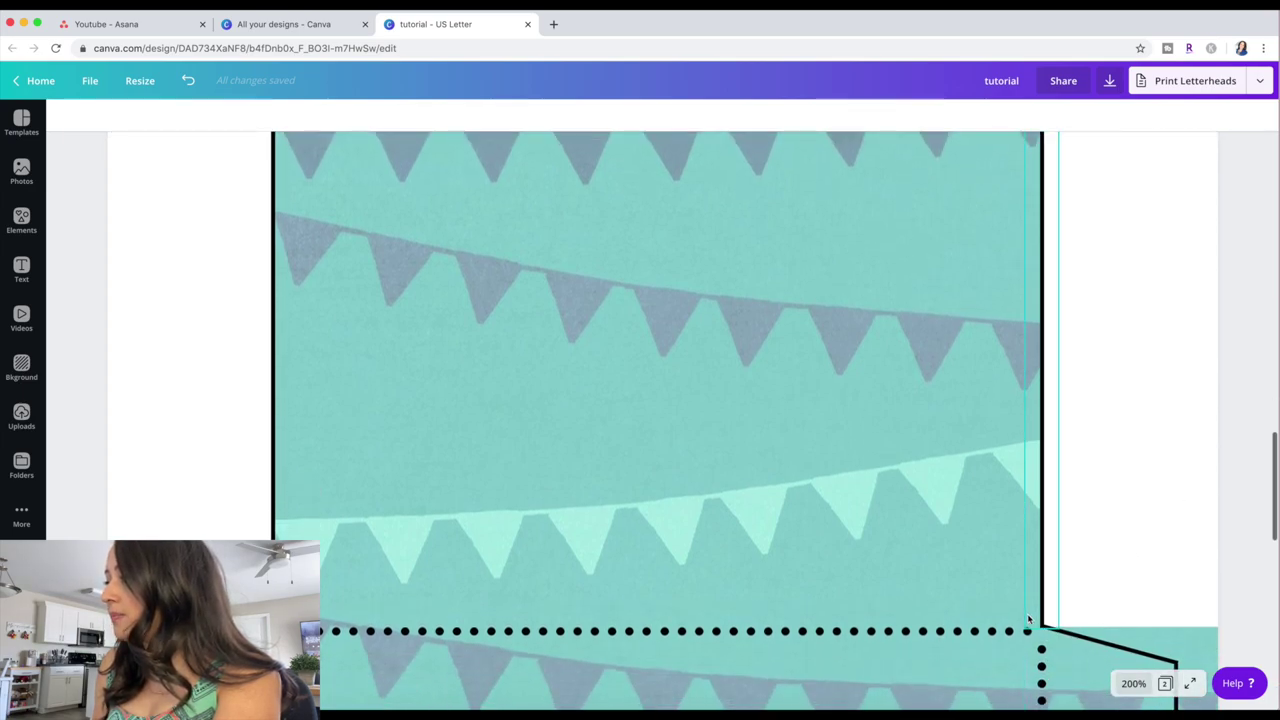
scroll(1027, 606, "up", 5)
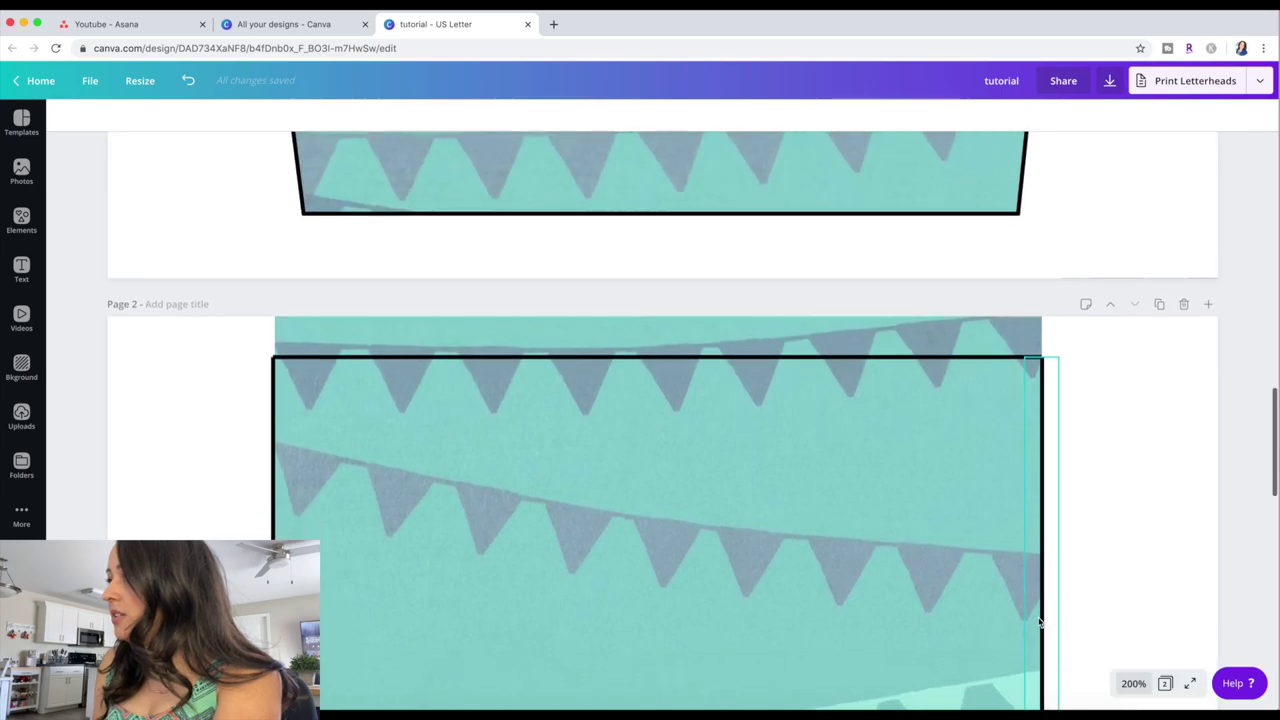
scroll(1040, 632, "down", 1)
Duplicate the upper-left white rectangle and place the copy in the page's bottom-left corner beside the envelope's bottom flap.
left_click(1133, 683)
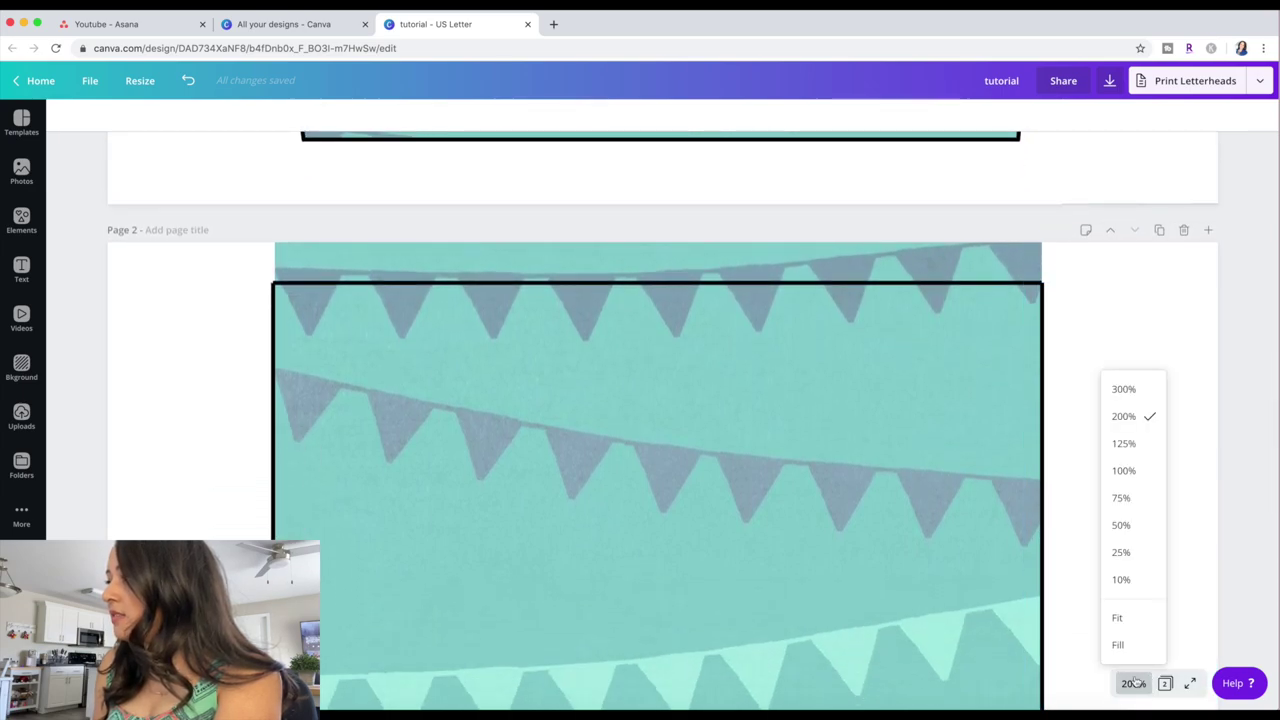
left_click(1125, 470)
scroll(1034, 471, "down", 5)
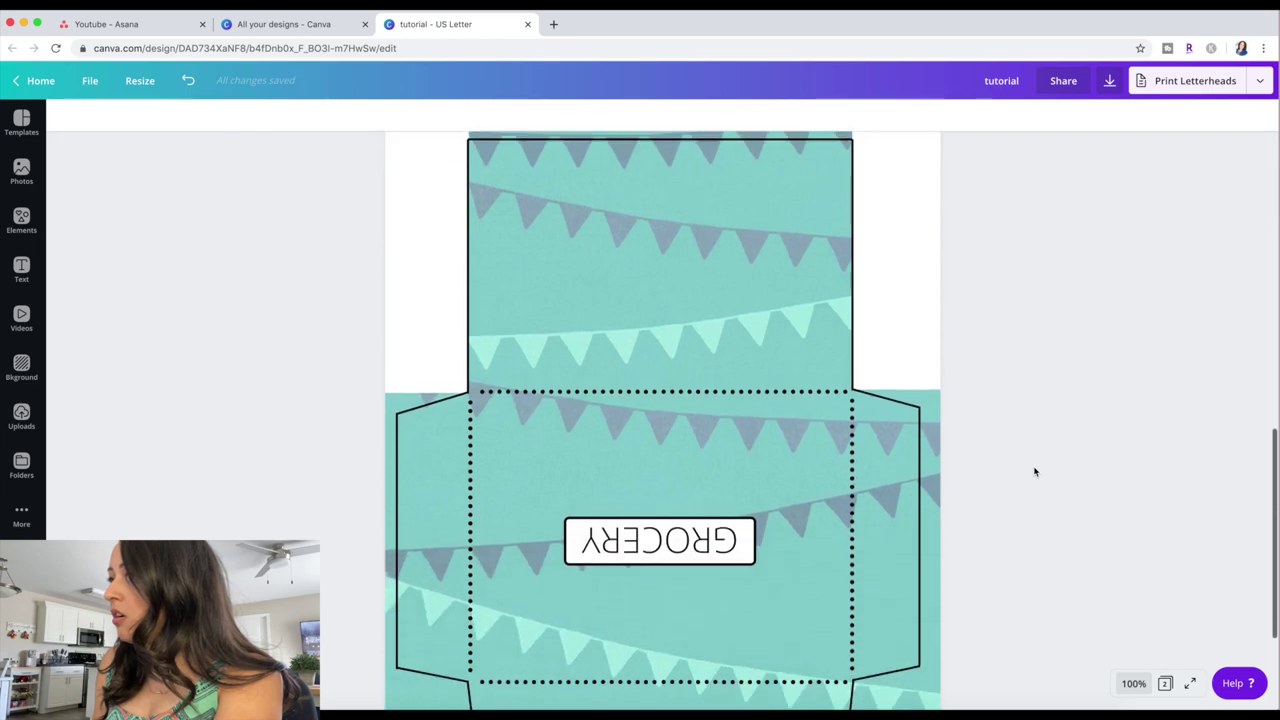
scroll(1035, 472, "down", 2)
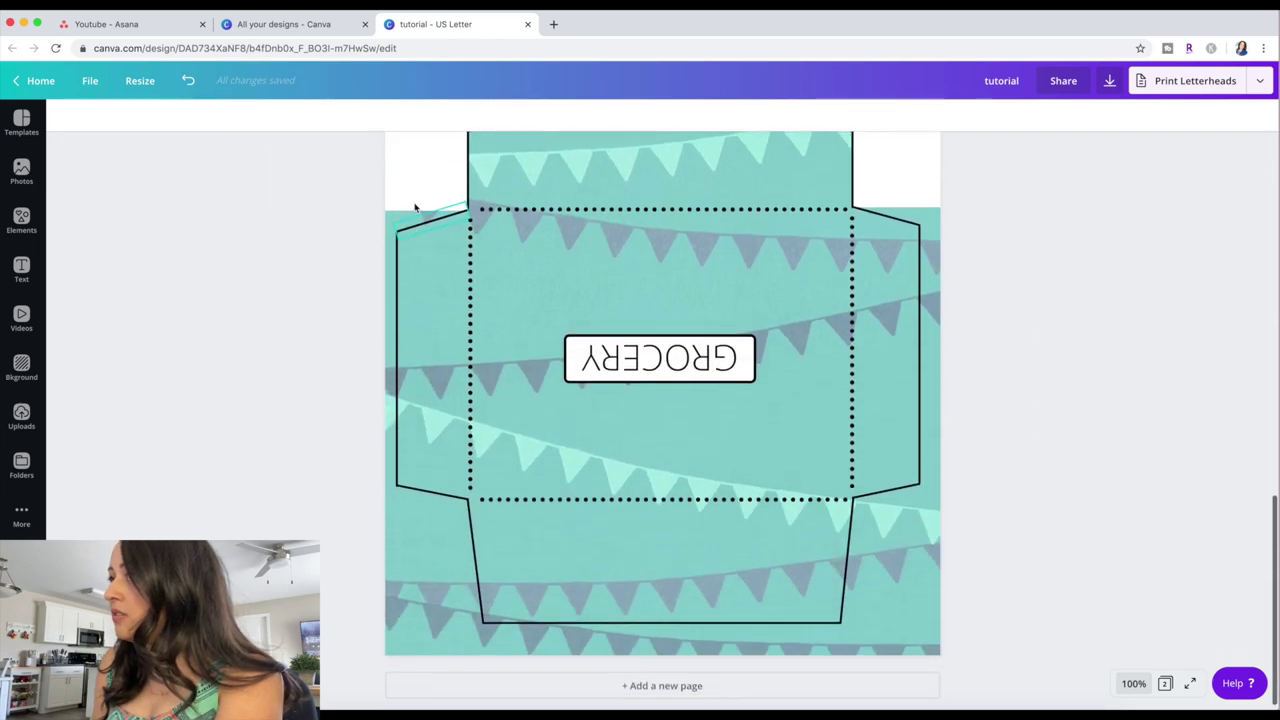
left_click(415, 207)
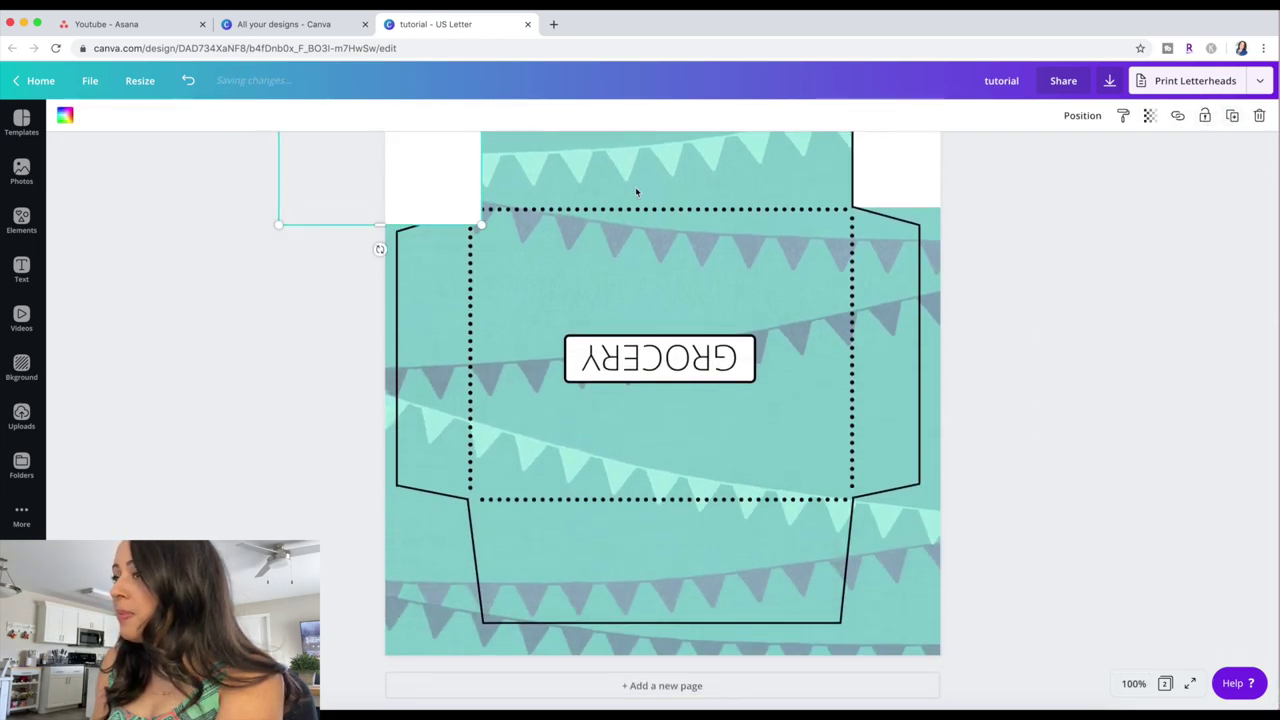
left_click_drag(414, 211, 413, 659)
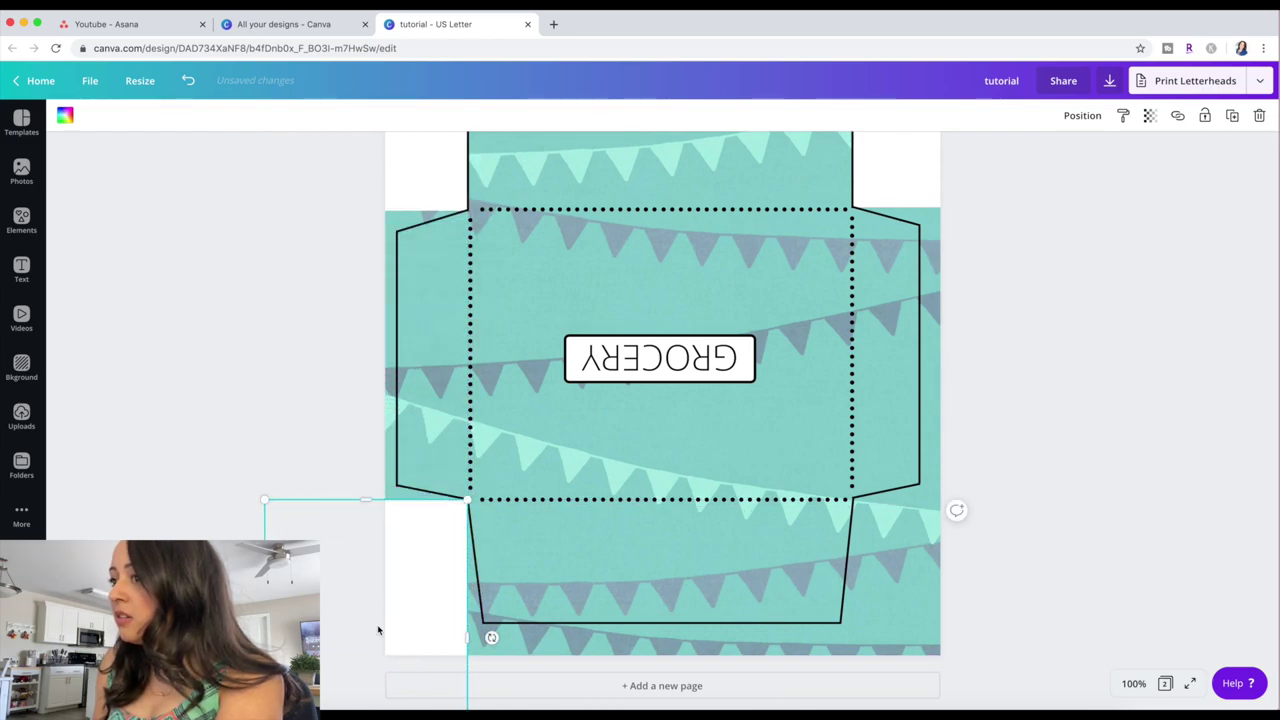
Shorten the white rectangle beside the bottom flap's left side and adjust its transparency.
scroll(350, 676, "down", 2)
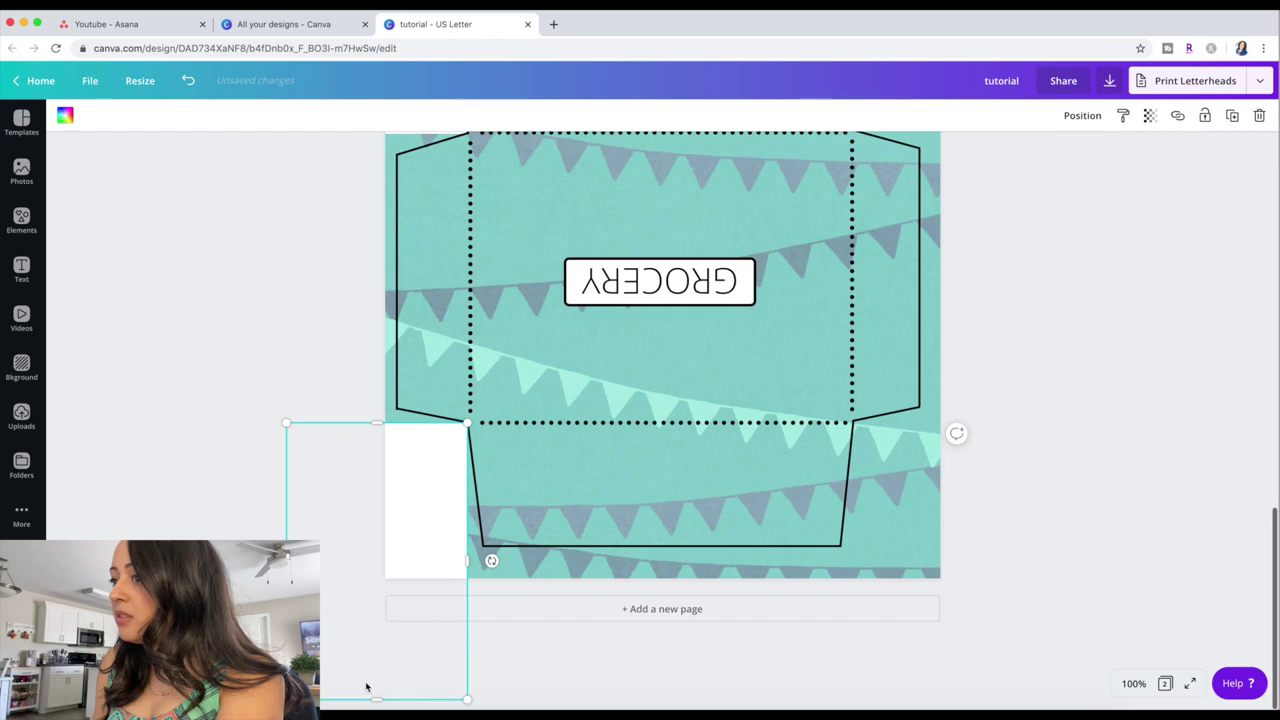
mouse_move(377, 695)
left_mouse_down()
mouse_move(374, 620)
mouse_move(371, 690)
left_mouse_up()
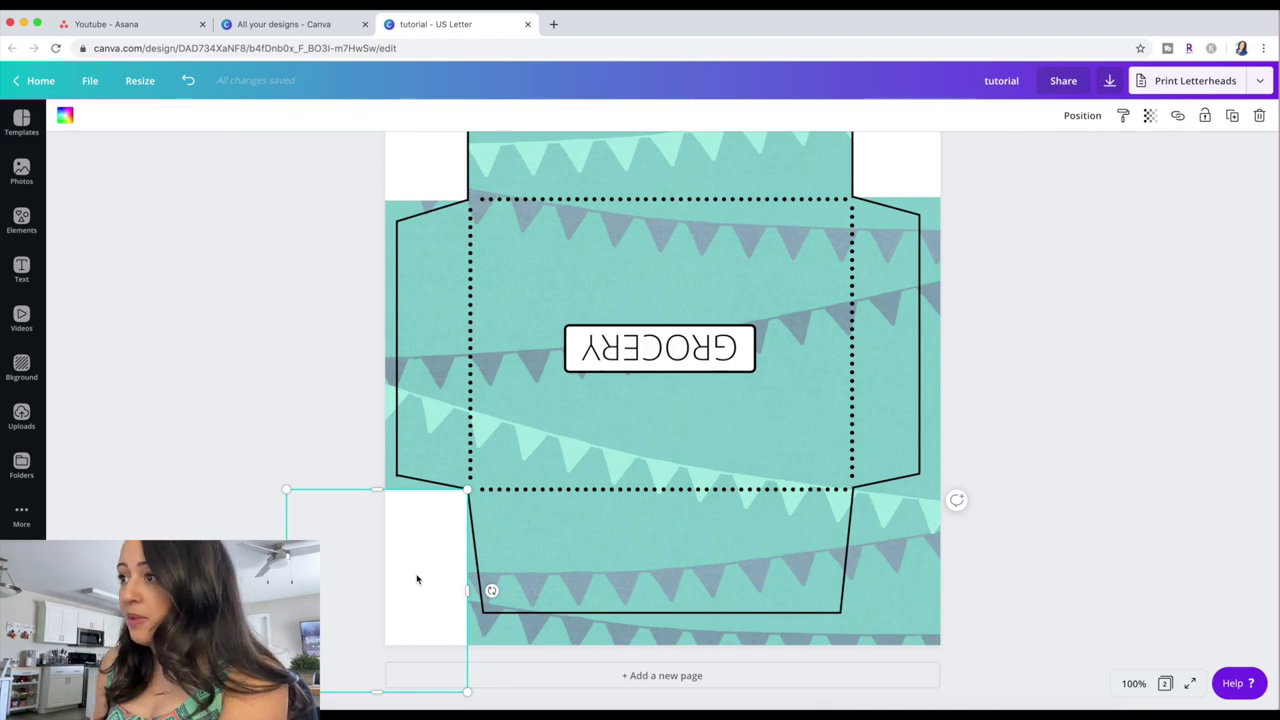
left_click(1149, 115)
mouse_move(1110, 157)
left_mouse_down()
mouse_move(1066, 157)
mouse_move(1110, 157)
left_mouse_up()
left_click(989, 423)
left_click(406, 608)
left_click(1149, 115)
left_click(1165, 227)
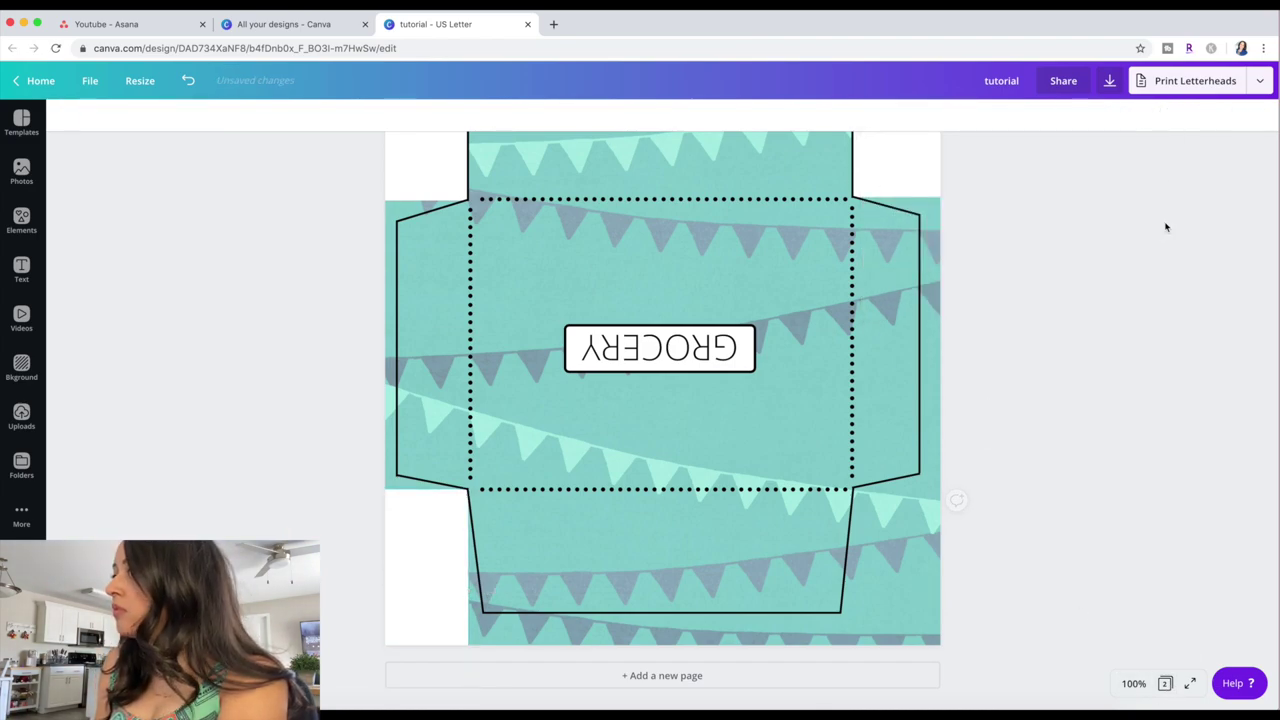
Place a copy of the white rectangle in the page's bottom-right corner beside the bottom flap, layered behind the outline.
left_click_drag(394, 551, 966, 551)
left_click(1082, 115)
left_click(1138, 390)
Cover the pattern along the page's right and left margins with white rectangles flush with the side flaps, behind the outline.
left_click_drag(974, 200, 1003, 460)
left_click(1084, 116)
left_click(1215, 342)
left_click(931, 274)
left_click_drag(1013, 283, 288, 287)
left_click(1082, 116)
left_click(1207, 388)
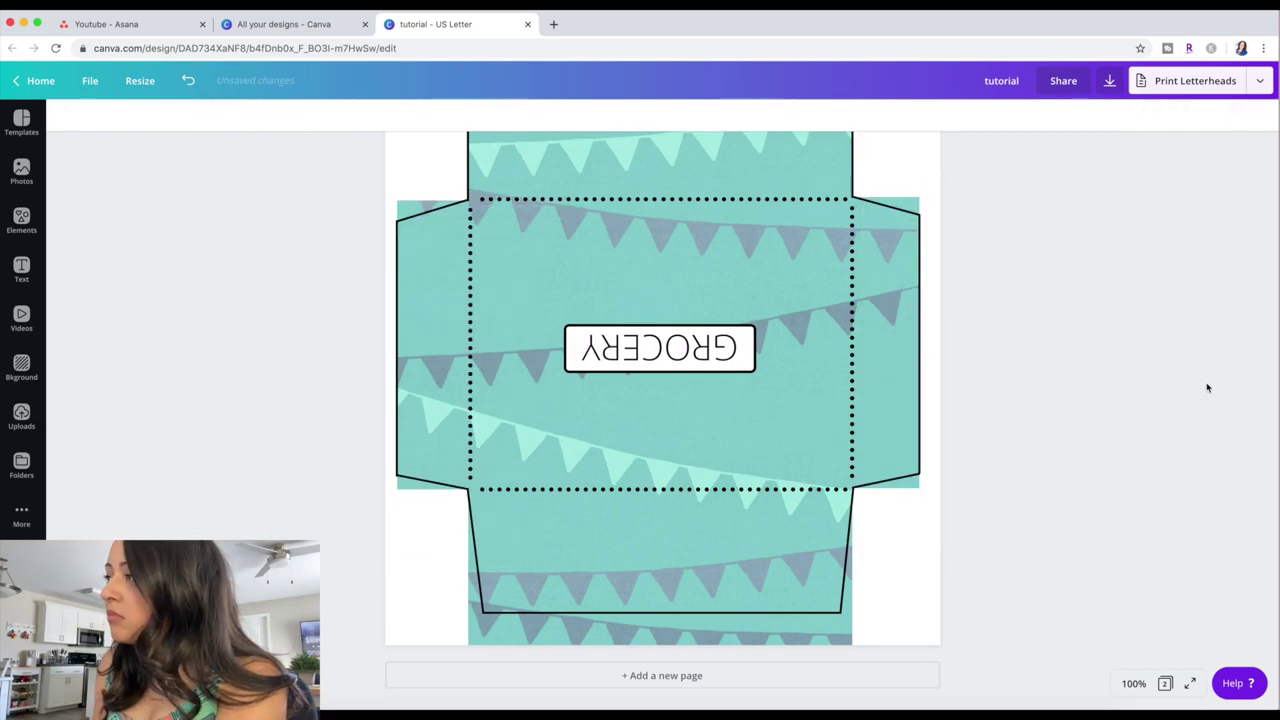
Fit a white rectangle over the pattern above the top flap and send it behind the envelope outline.
scroll(1203, 385, "up", 3)
left_click(359, 499)
left_click_drag(359, 499, 563, 223)
left_click_drag(659, 238, 850, 240)
left_click(1082, 116)
left_click(1051, 186)
Duplicate the white strip above the top flap and place the copy along the page's bottom margin below the bottom flap.
left_click(1232, 115)
scroll(717, 457, "down", 3)
left_click_drag(717, 457, 630, 634)
left_click(996, 532)
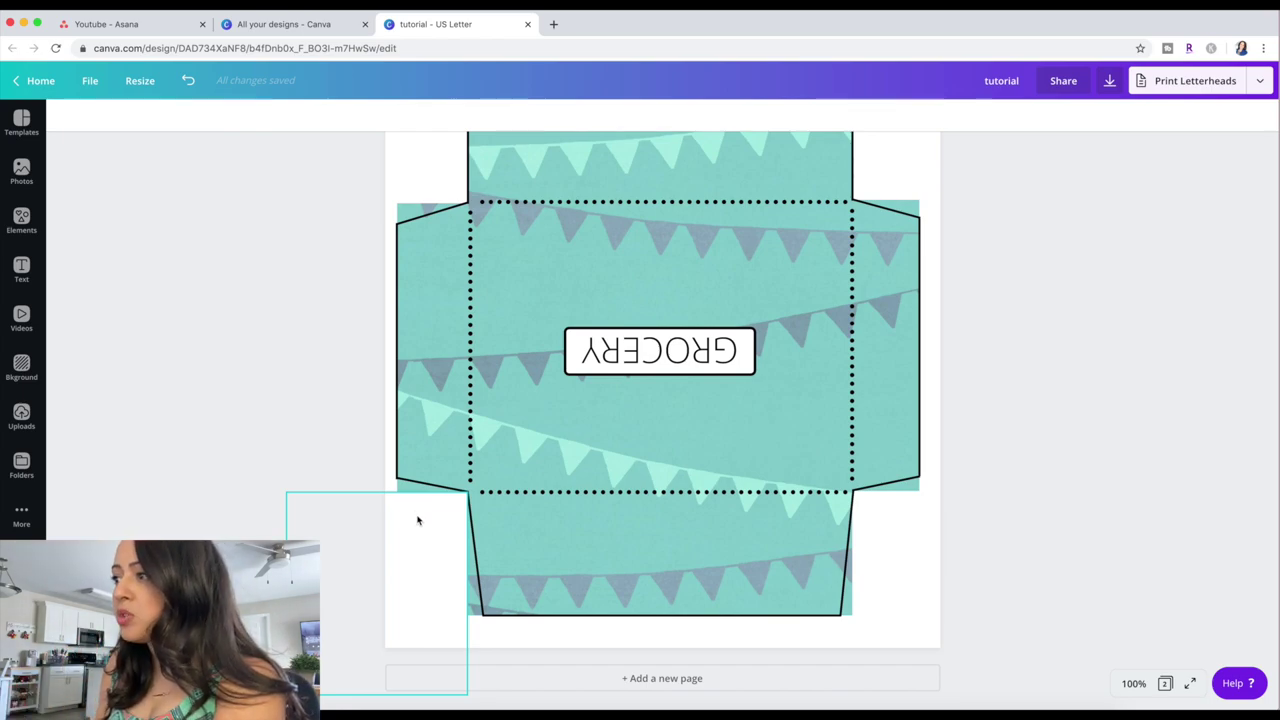
Duplicate the bottom-left white rectangle and shrink the copy to a small strip under the left side flap.
left_click(423, 531)
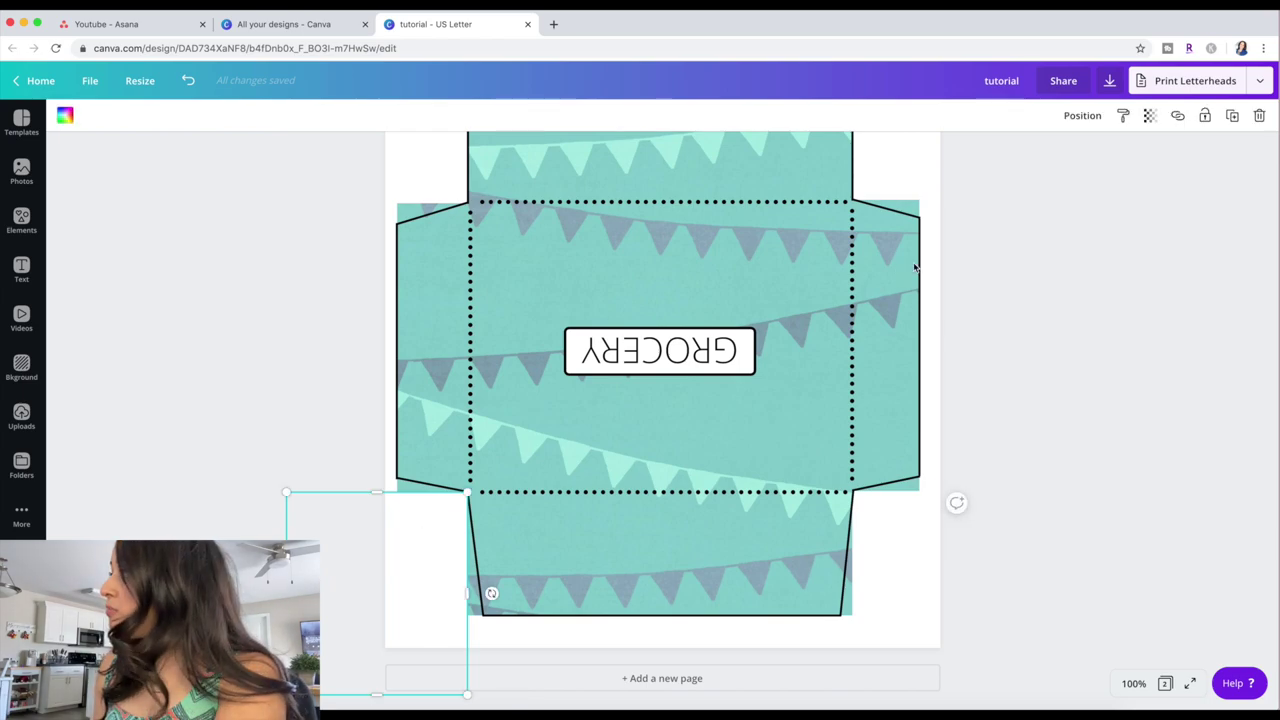
left_click(1232, 118)
left_click_drag(441, 540, 491, 518)
left_click_drag(443, 682, 440, 515)
left_click_drag(523, 494, 457, 503)
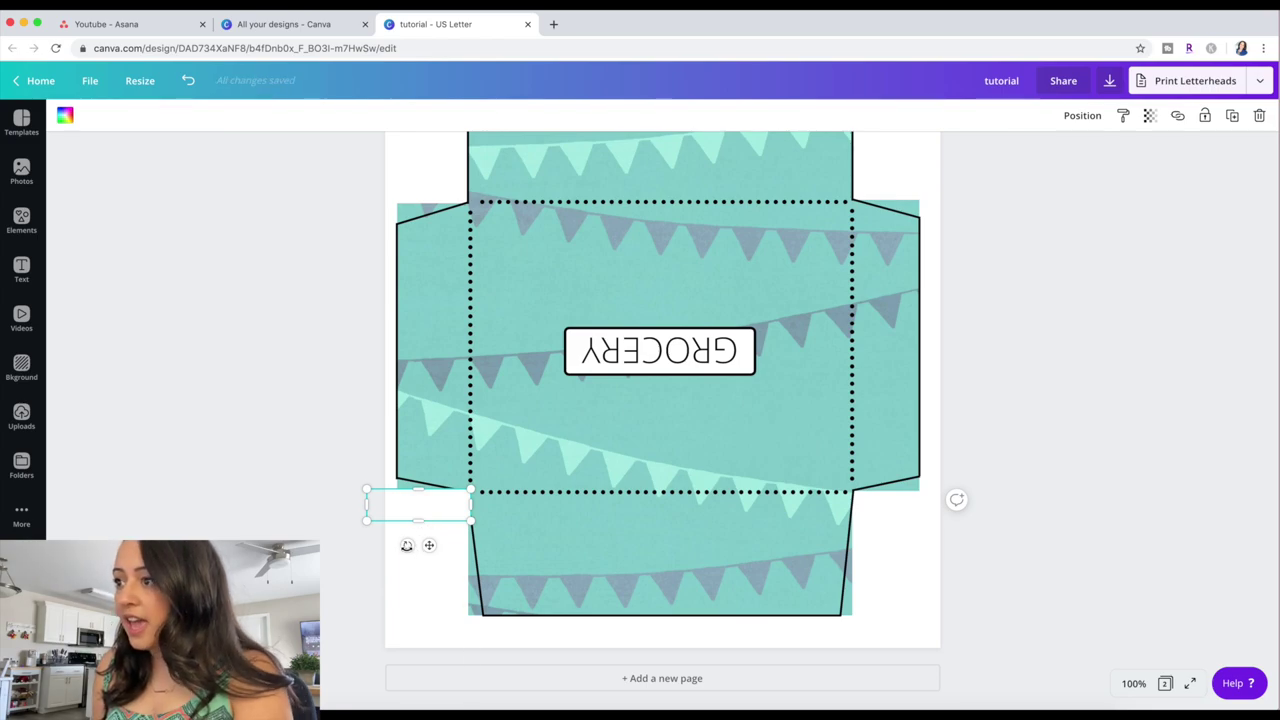
Rotate the small white strip about 10° and align it with the left side flap's slanted lower edge.
left_click_drag(407, 545, 399, 547)
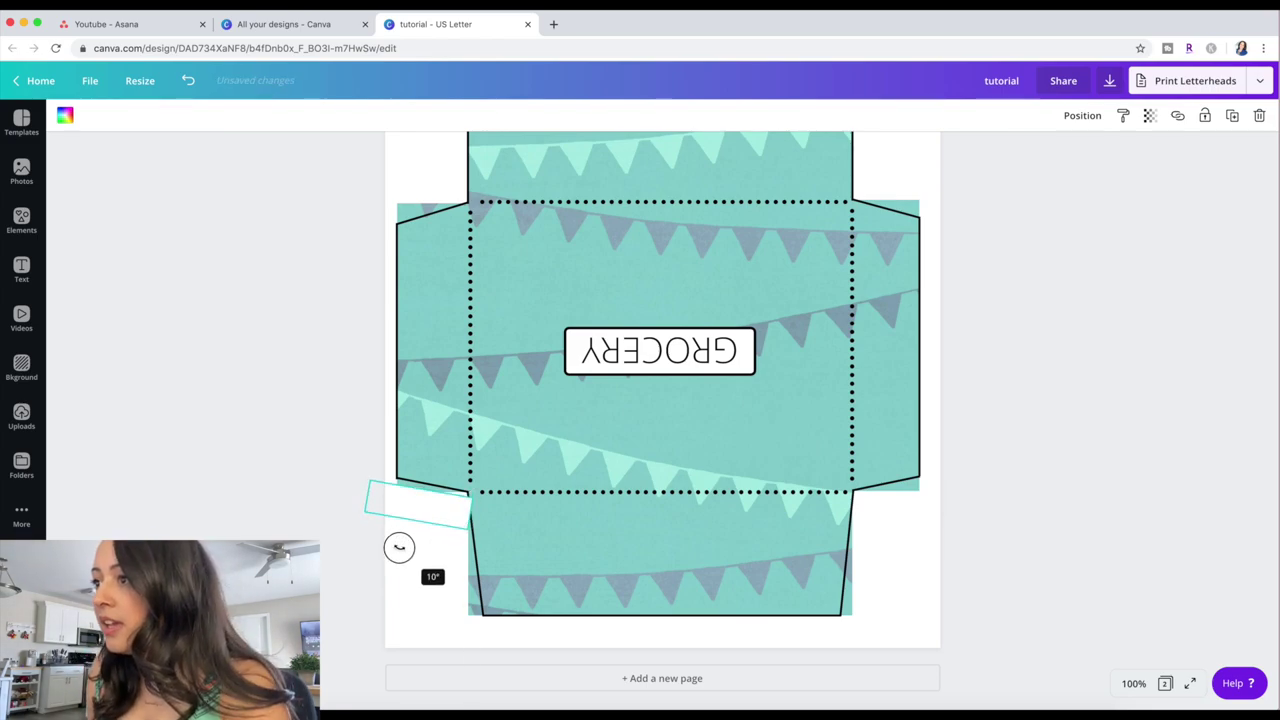
left_click_drag(399, 547, 400, 546)
left_click_drag(450, 513, 443, 506)
left_click(1124, 683)
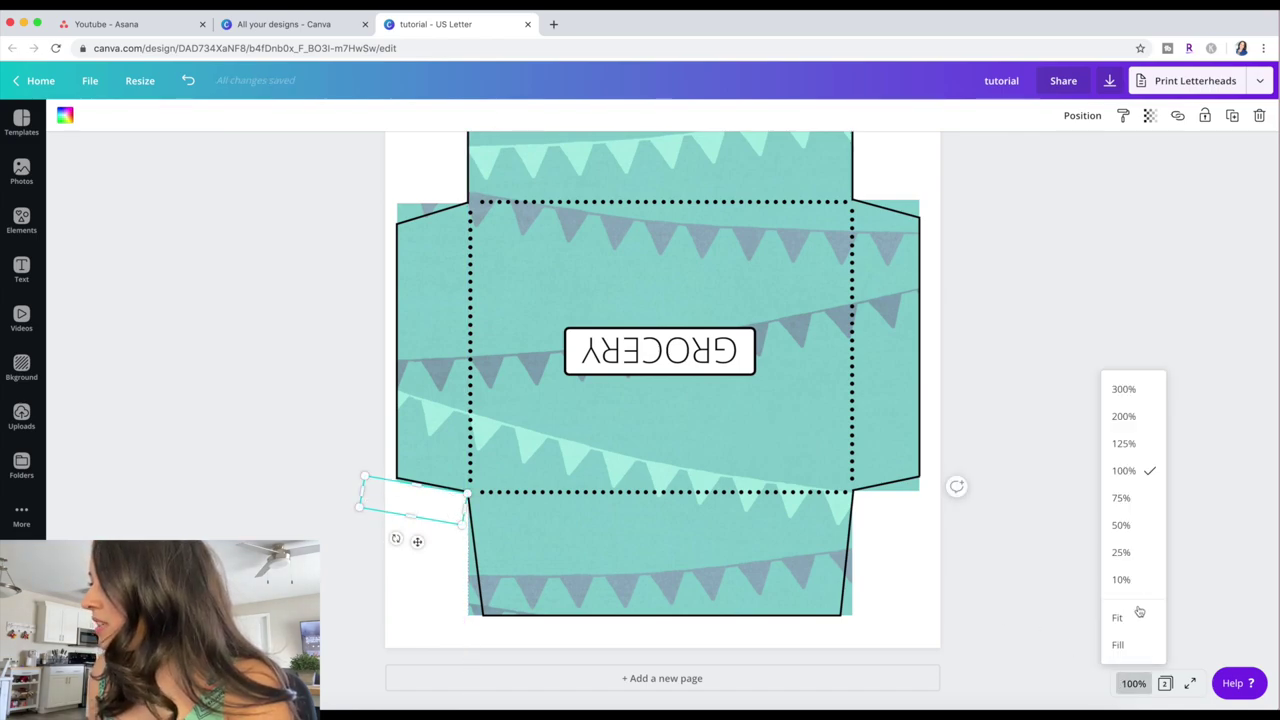
left_click(1148, 413)
scroll(936, 468, "left", 3)
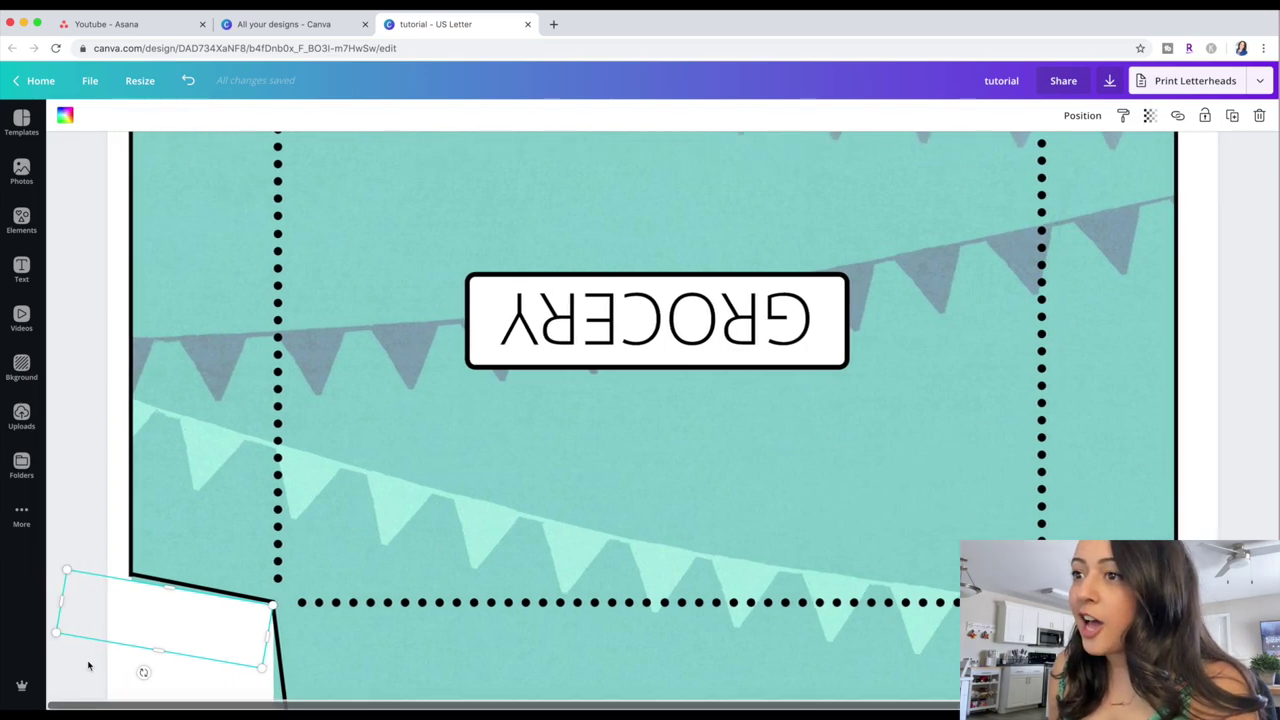
left_click_drag(126, 617, 130, 619)
left_click_drag(152, 669, 150, 667)
left_click_drag(208, 627, 210, 629)
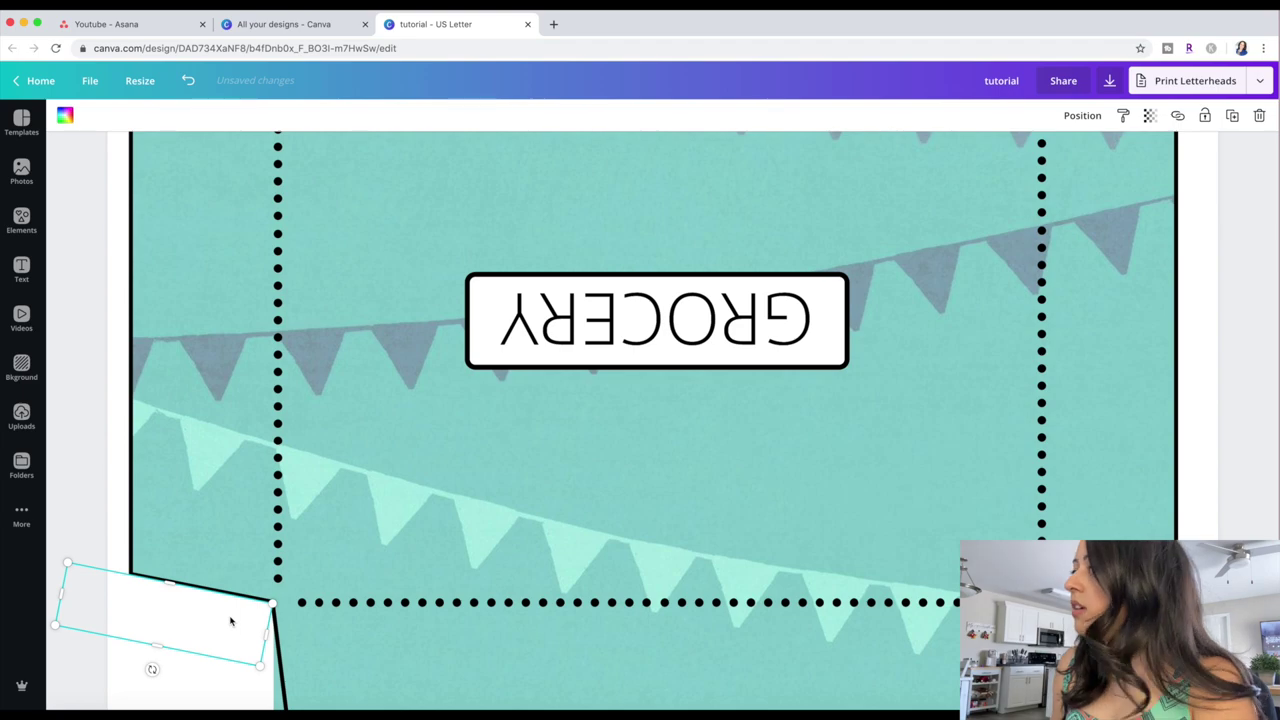
Send the tilted strip and the large bottom-left white rectangle behind the envelope outline.
left_click(1082, 115)
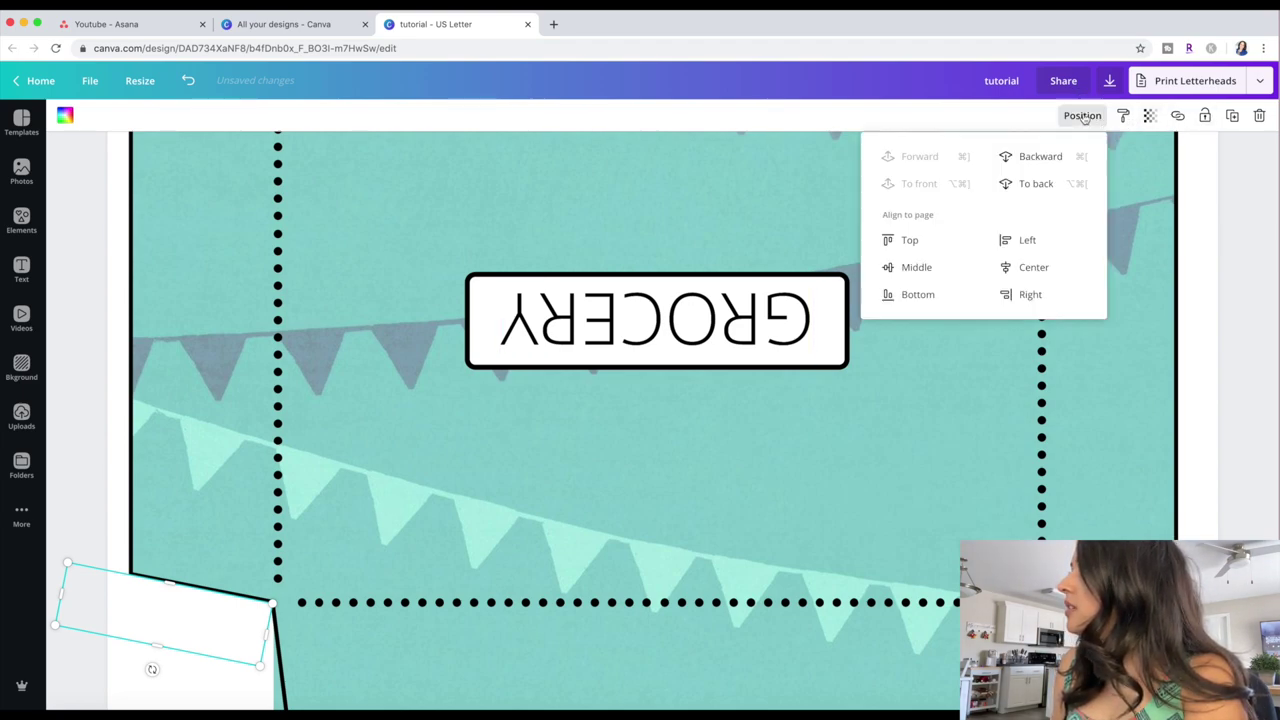
left_click(74, 375)
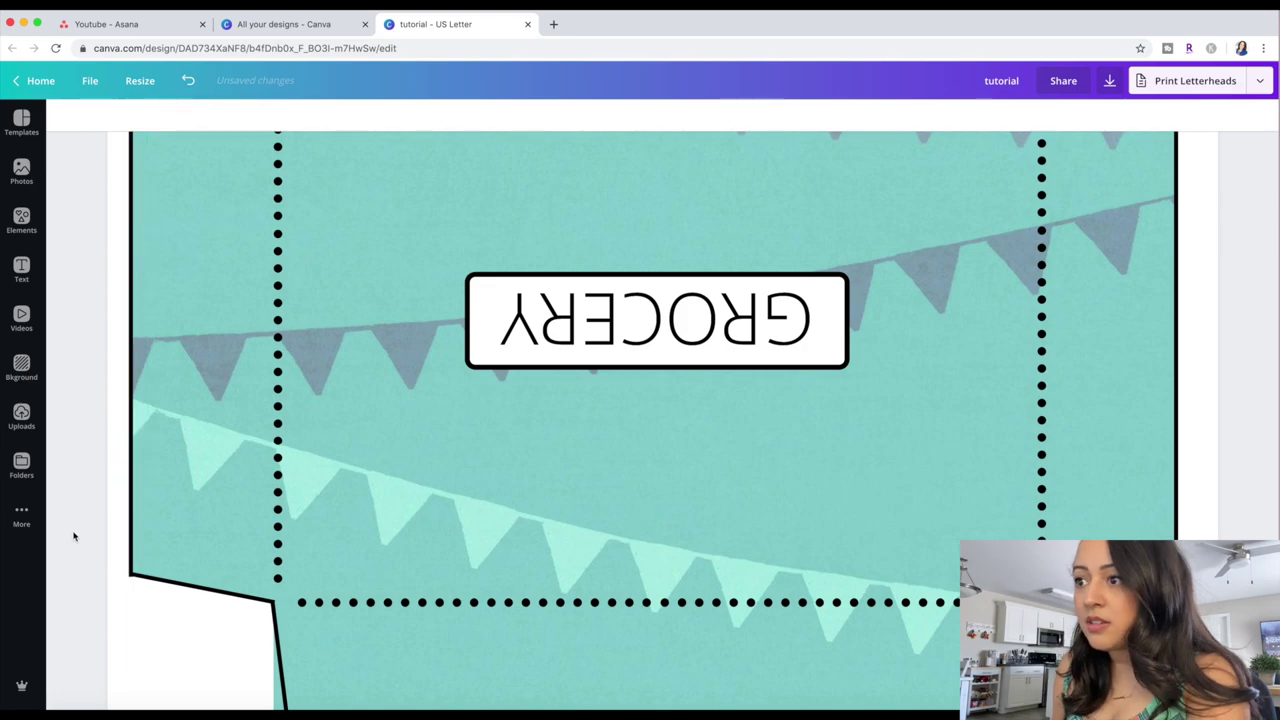
scroll(66, 540, "down", 1)
scroll(73, 536, "down", 2)
scroll(73, 536, "down", 2)
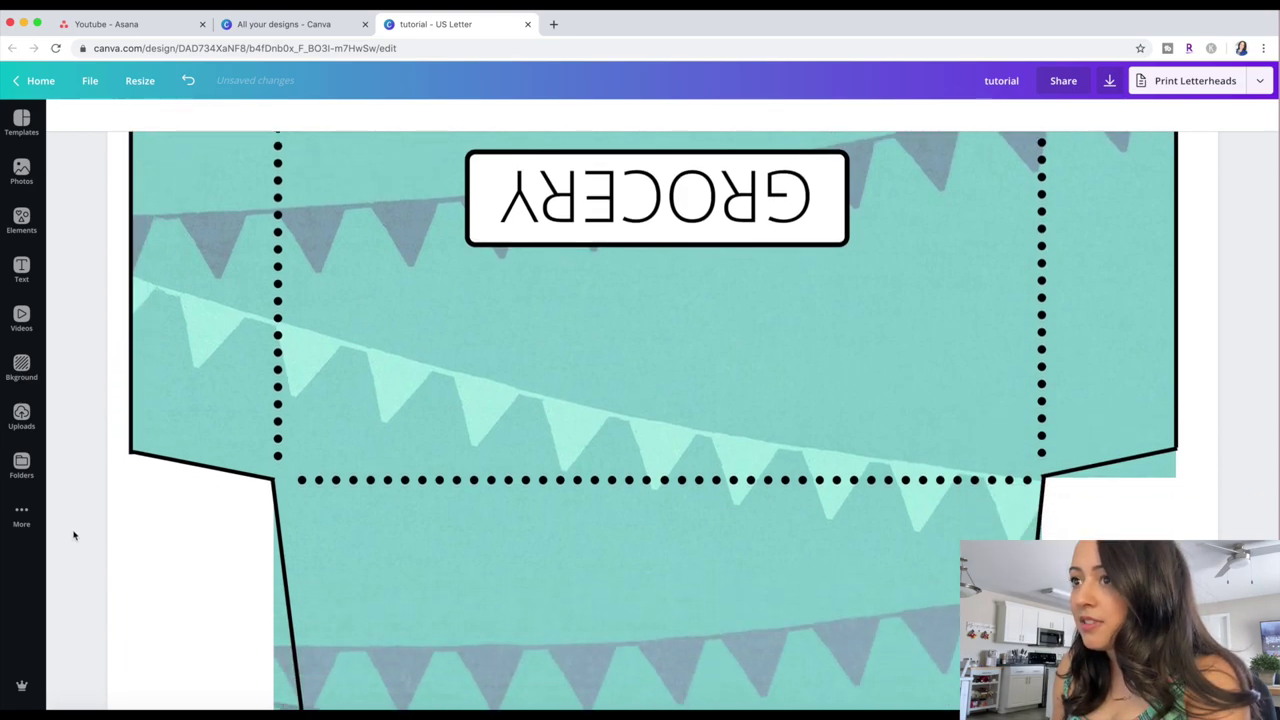
left_click(139, 479)
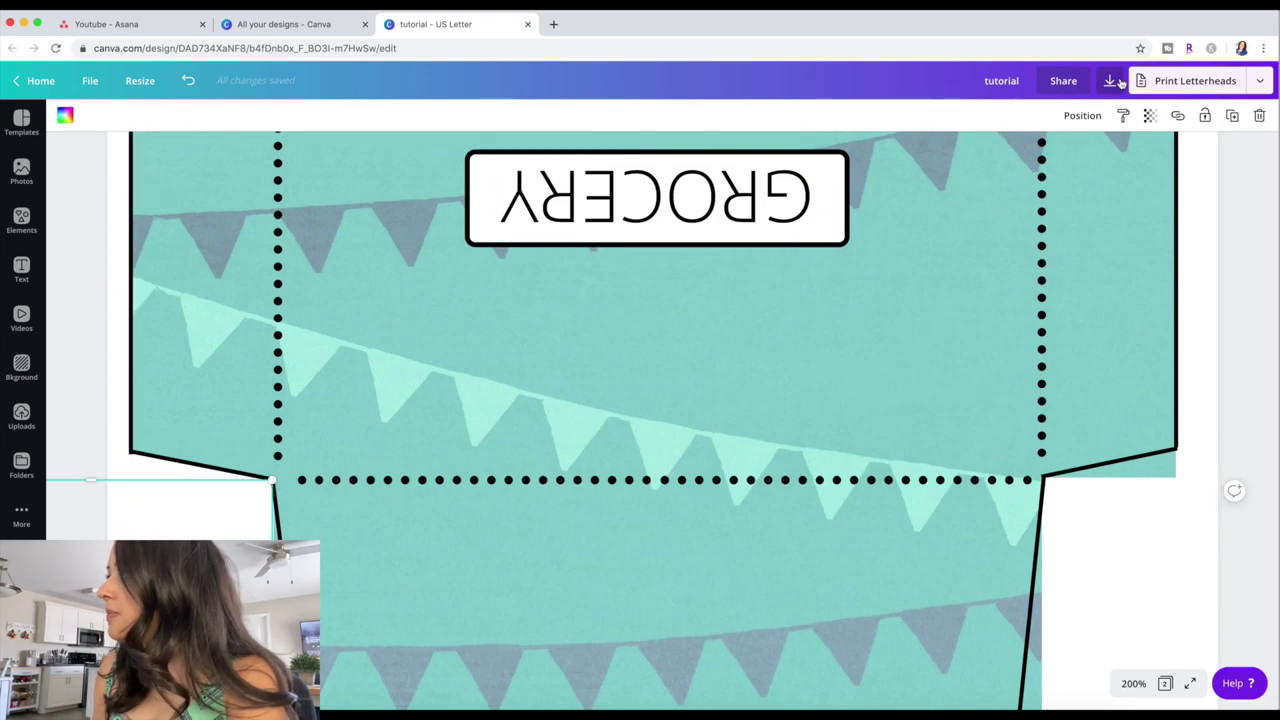
left_click(1082, 115)
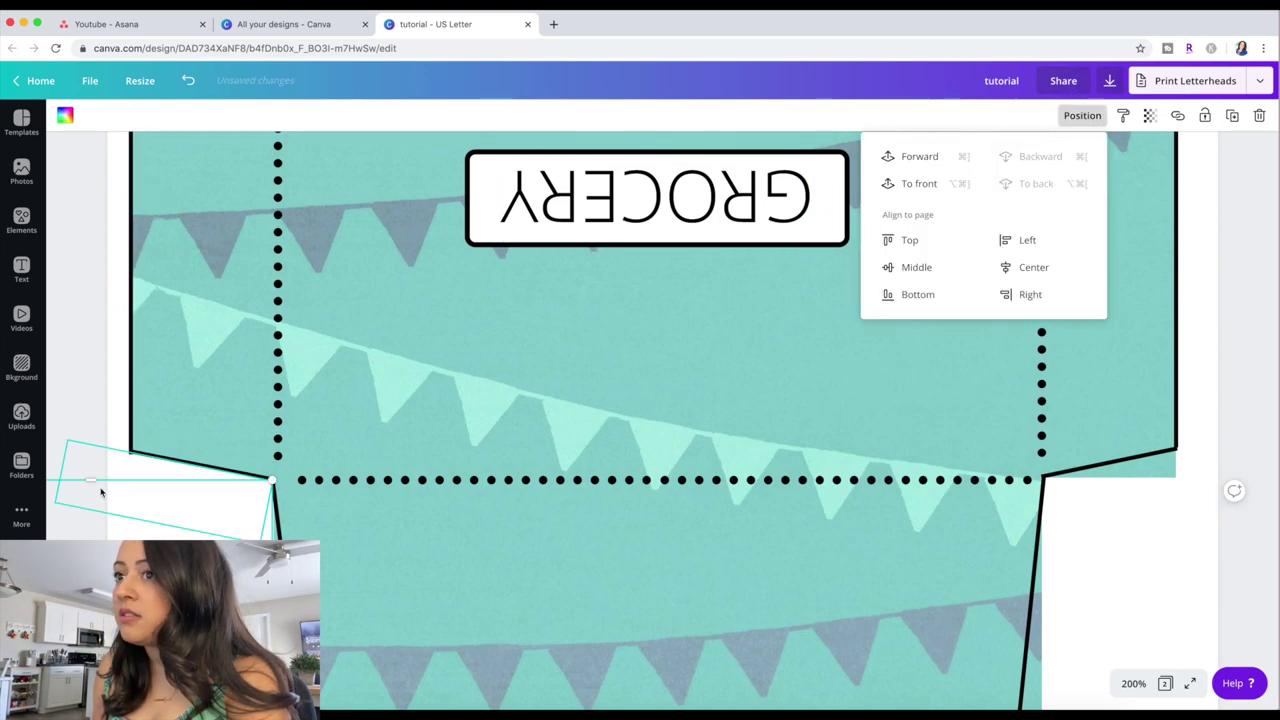
left_click(76, 420)
Duplicate the tilted strip, fit the copy to the right side flap's slanted lower edge, and send it to the back.
left_click(145, 485)
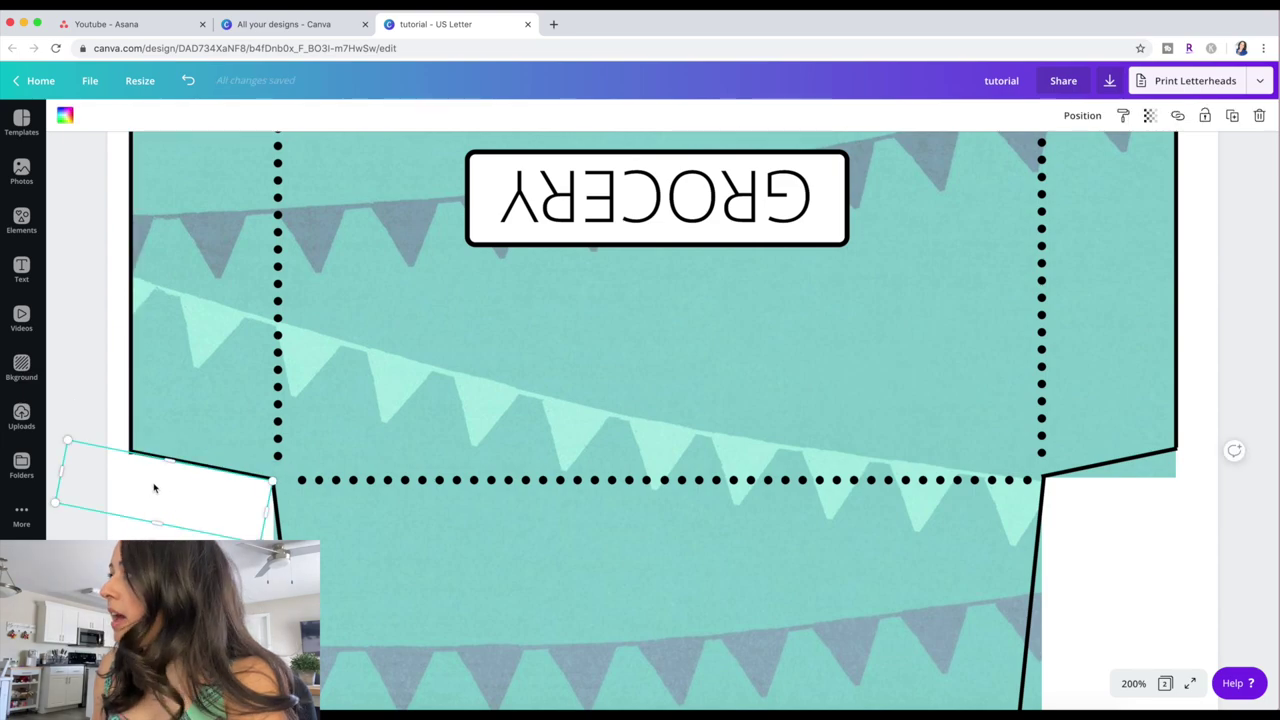
left_click(1232, 115)
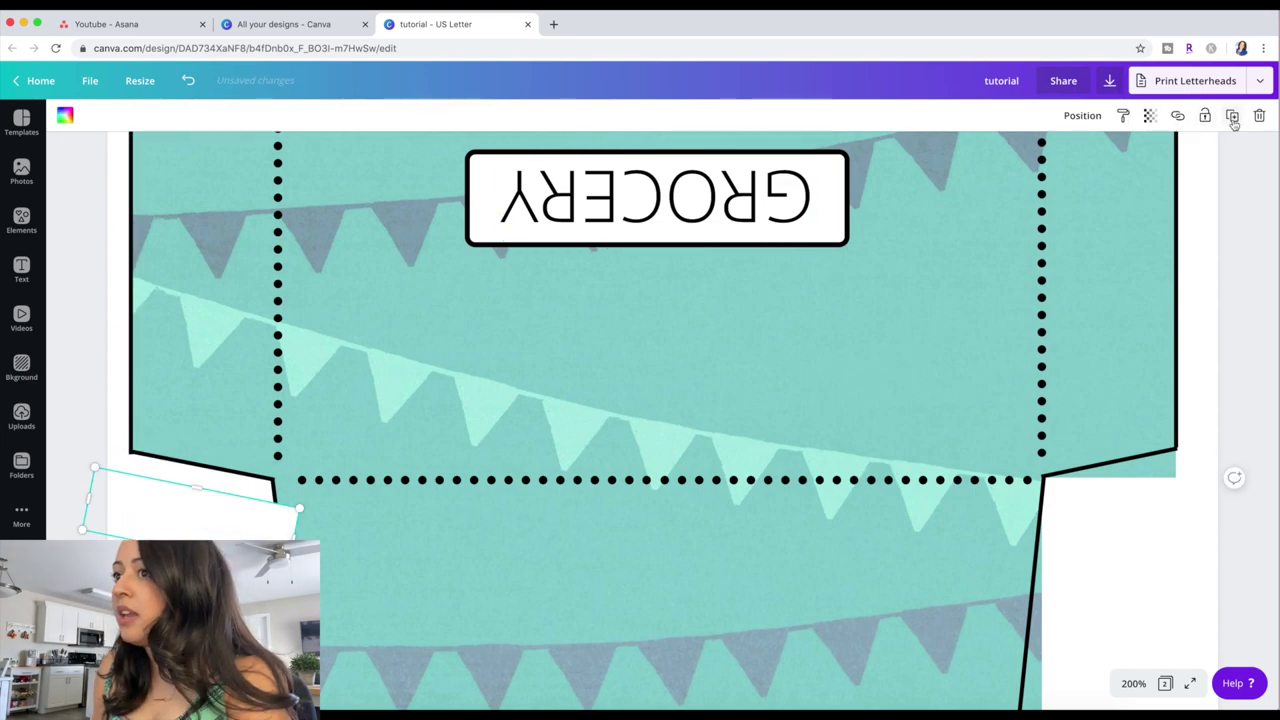
left_click_drag(200, 495, 1157, 531)
left_click_drag(1125, 580, 1158, 498)
left_click_drag(1162, 545, 1174, 498)
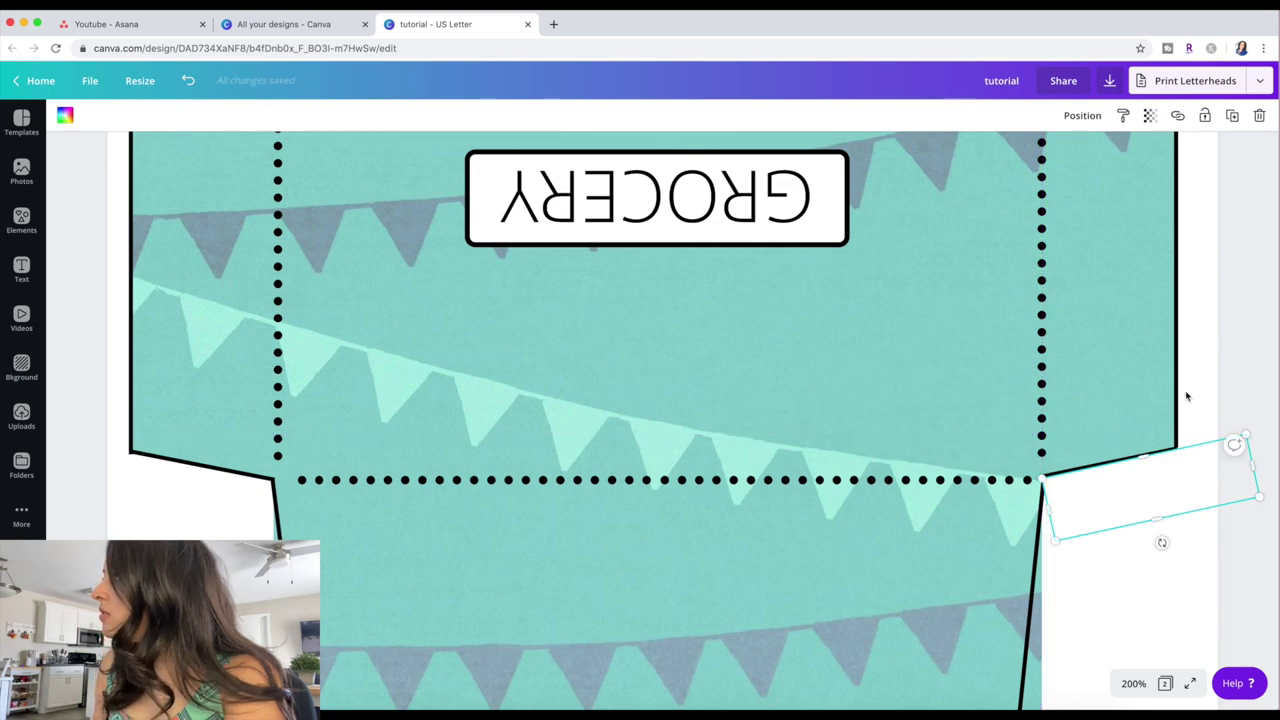
left_click(1104, 118)
left_click(1045, 182)
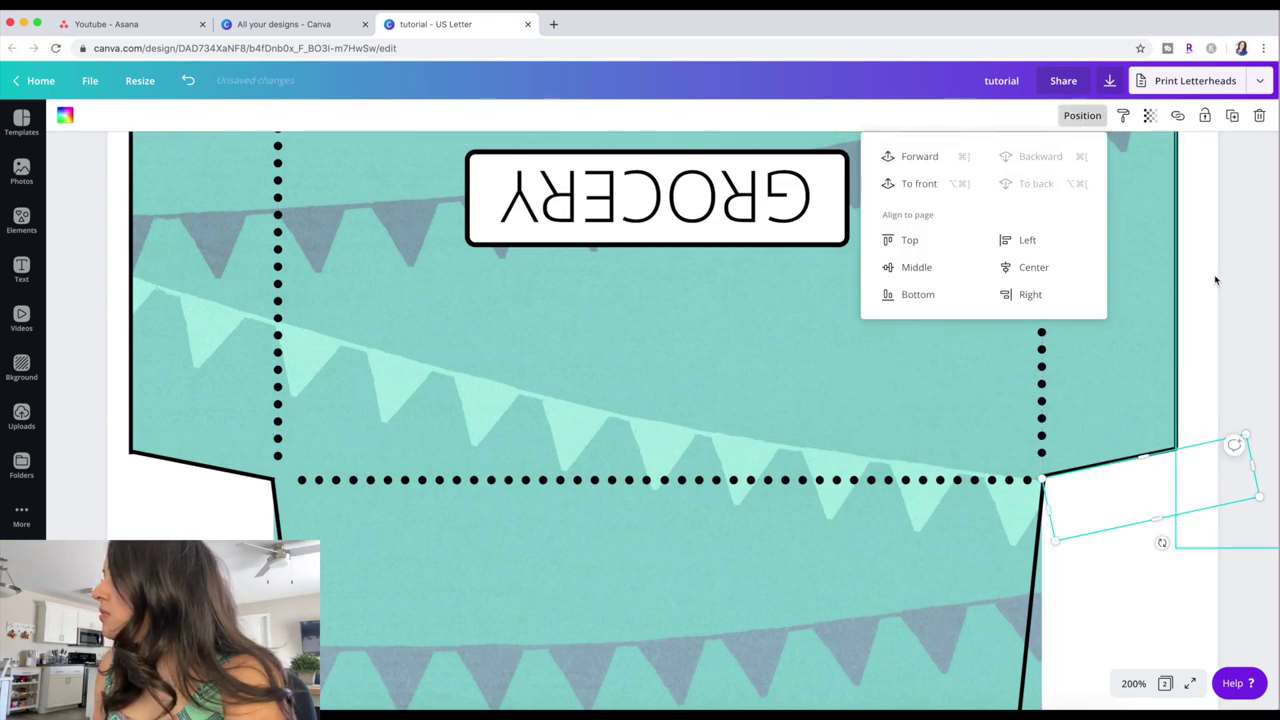
Fit a tilted white strip along the bottom flap's slanted left edge, layered behind the outline.
scroll(1269, 418, "down", 3)
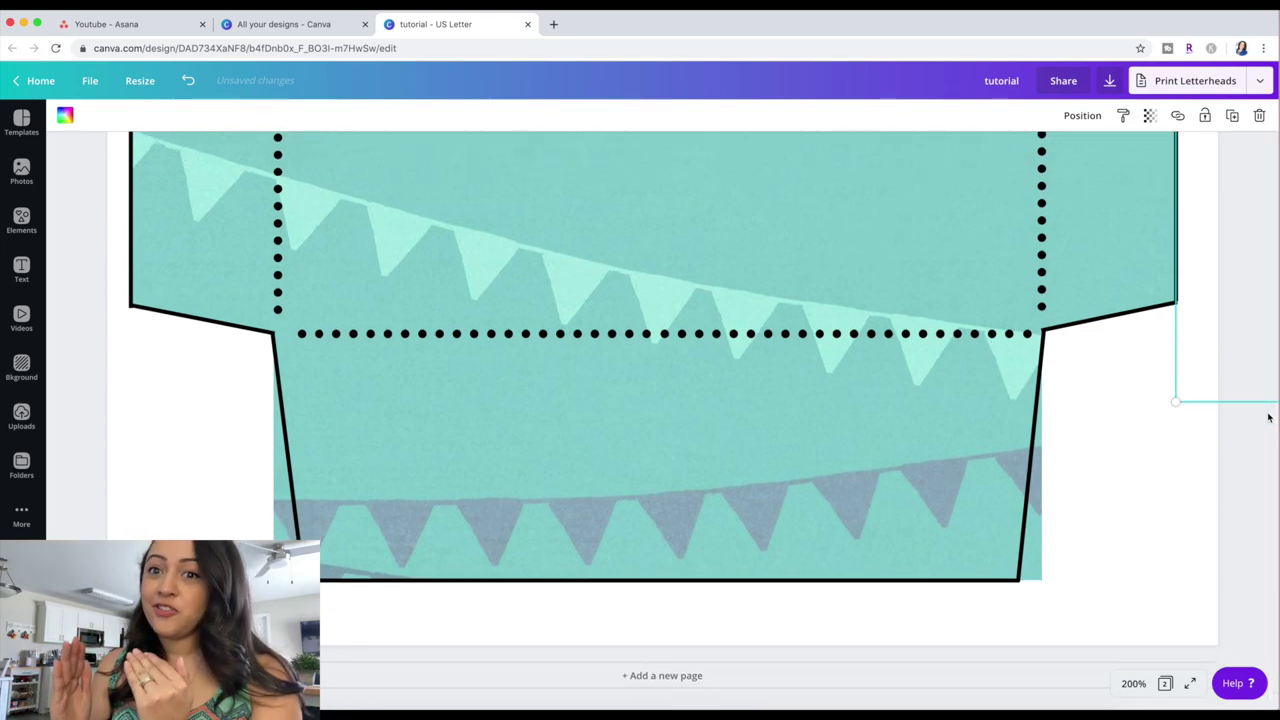
left_click_drag(1269, 418, 1234, 369)
left_click(1082, 115)
left_click(1027, 240)
left_click(1082, 115)
Place a matching tilted strip along the bottom flap's slanted right edge, layered behind the outline.
left_click_drag(285, 483, 1010, 482)
left_click(1257, 430)
left_click(1060, 520)
left_click(1082, 115)
Move a copy of the tilted strip to the right side flap's slanted upper edge, rotate it to match, and send it behind the outline.
left_click(1089, 500)
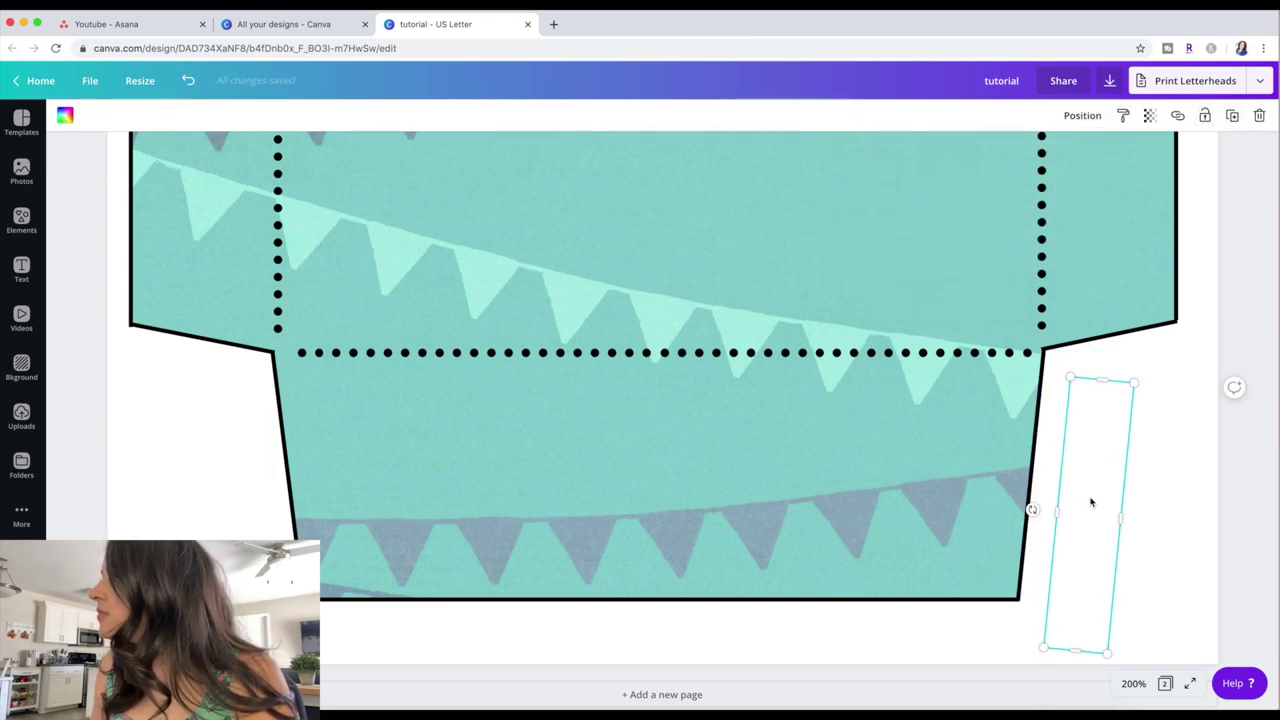
scroll(981, 426, "up", 3)
left_click_drag(930, 560, 880, 277)
scroll(880, 277, "down", 5)
left_click_drag(766, 400, 921, 378)
scroll(1123, 420, "up", 5)
scroll(1051, 323, "up", 2)
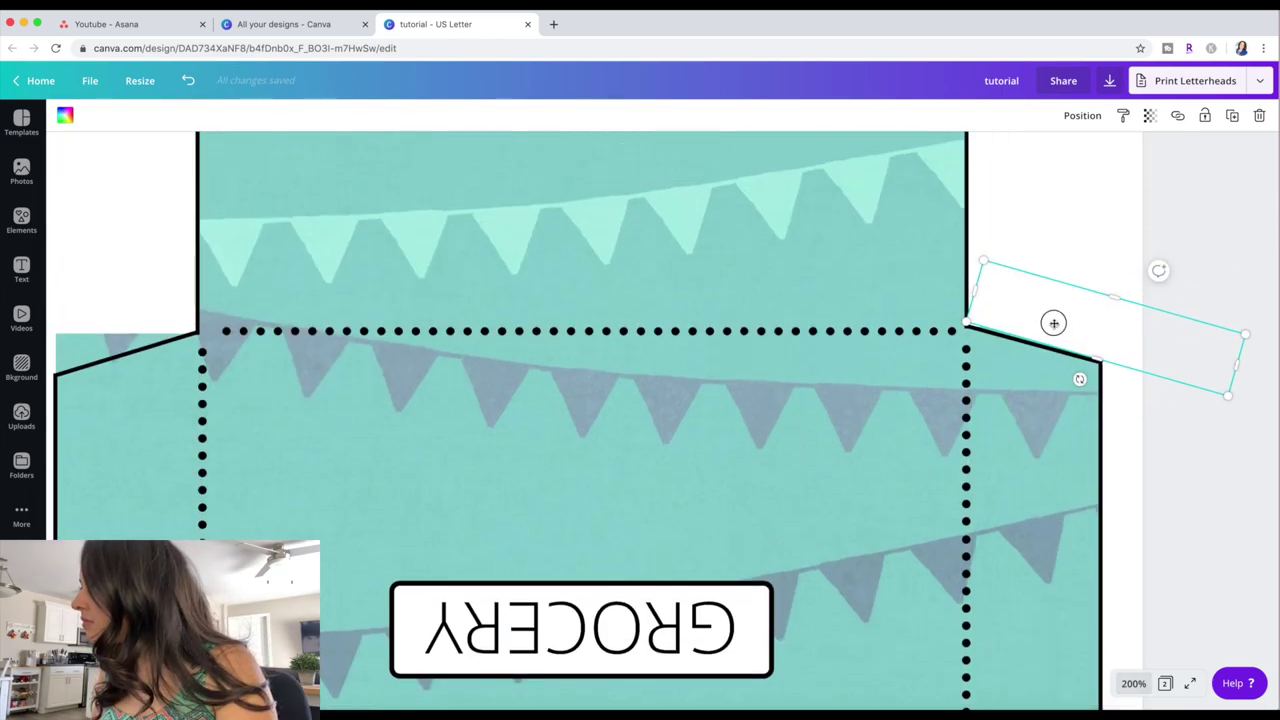
scroll(1132, 325, "left", 2)
left_click(1082, 115)
left_click(1045, 150)
Fit a tilted white strip to the left side flap's slanted upper edge and send it behind the outline.
left_click_drag(1131, 338, 290, 347)
left_click_drag(252, 402, 149, 344)
left_click(1082, 115)
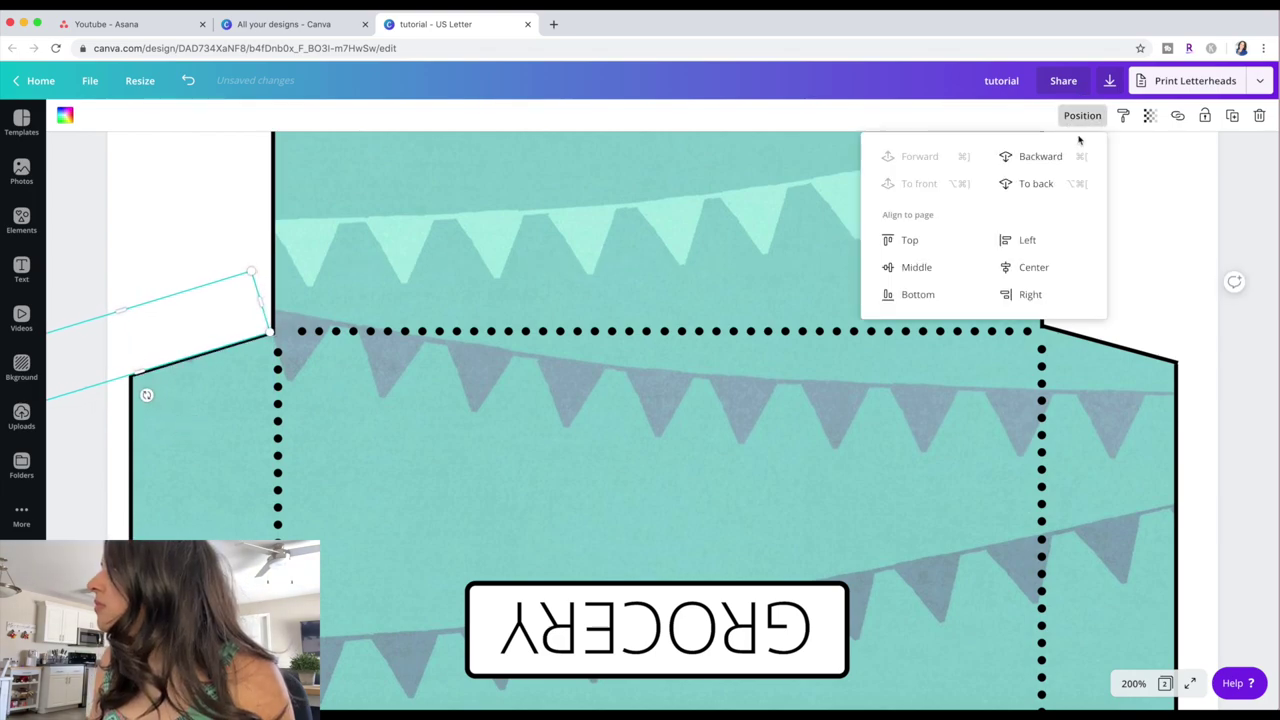
left_click(1025, 157)
left_click(1246, 215)
Return the zoom to 100% and add a bordered square shape over the envelope's top flap.
left_click(1133, 683)
left_click(1103, 464)
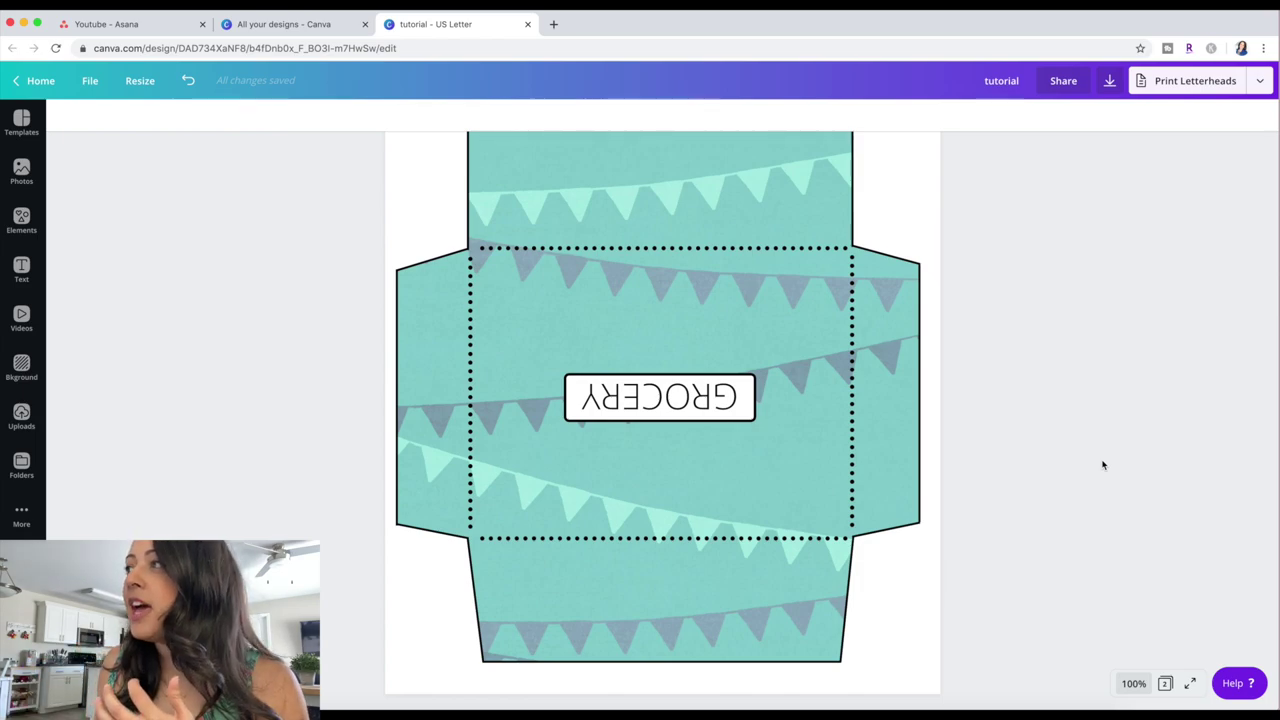
scroll(1101, 464, "up", 4)
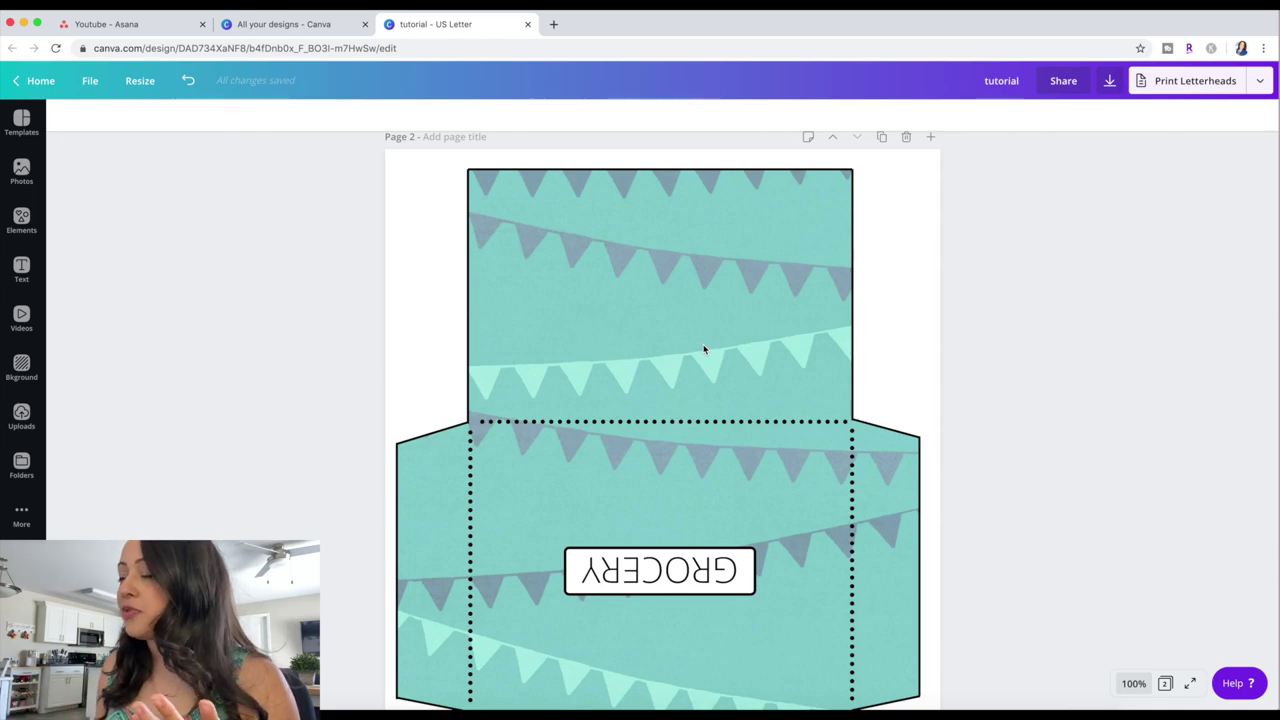
scroll(704, 349, "up", 1)
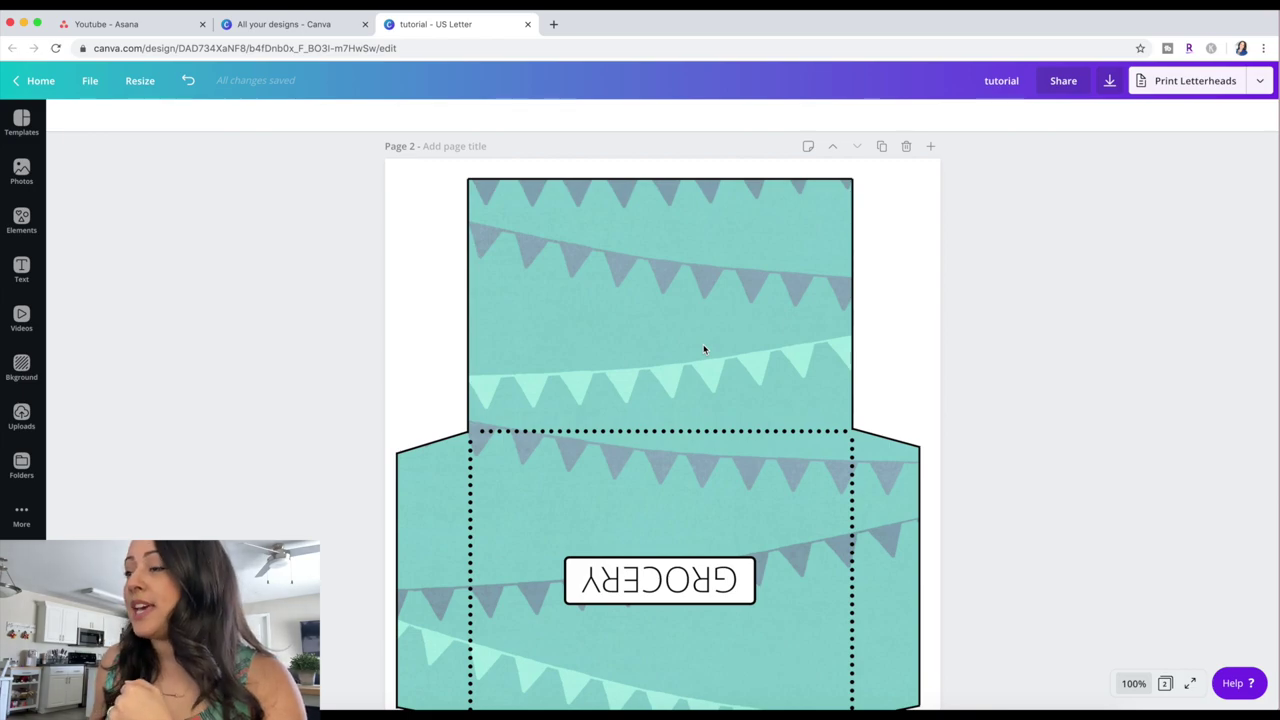
left_click(24, 218)
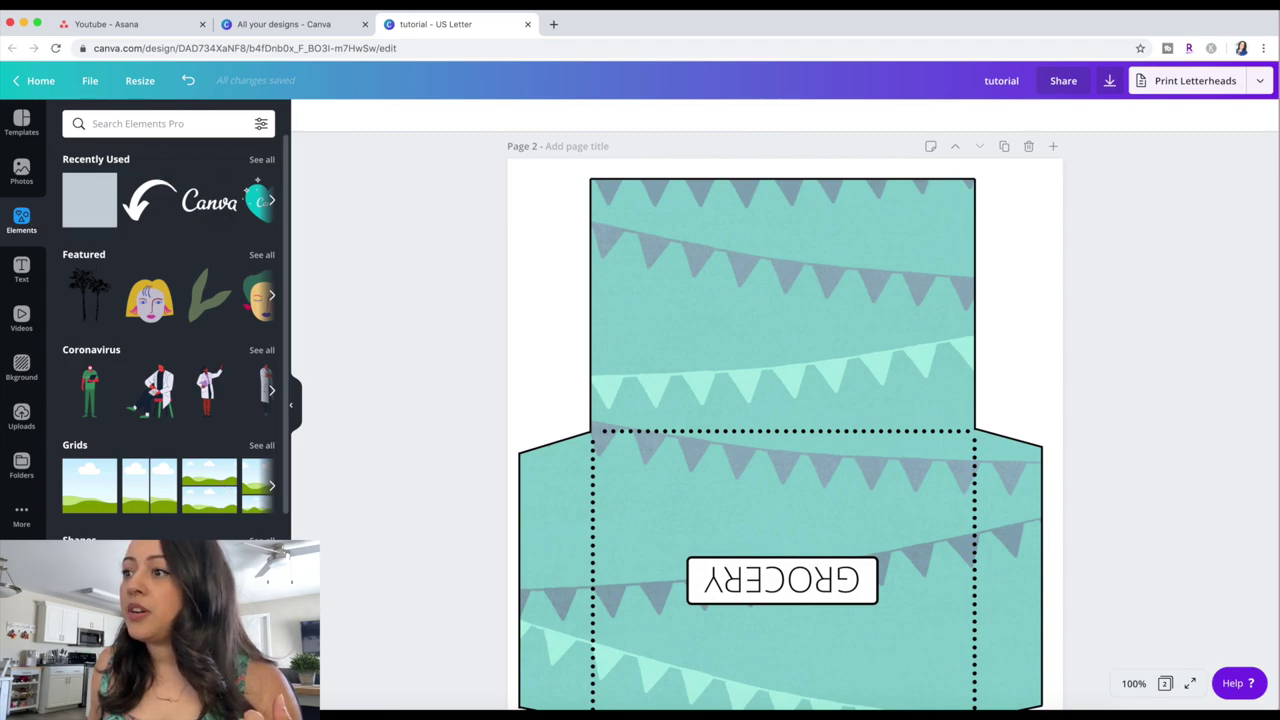
left_click(261, 540)
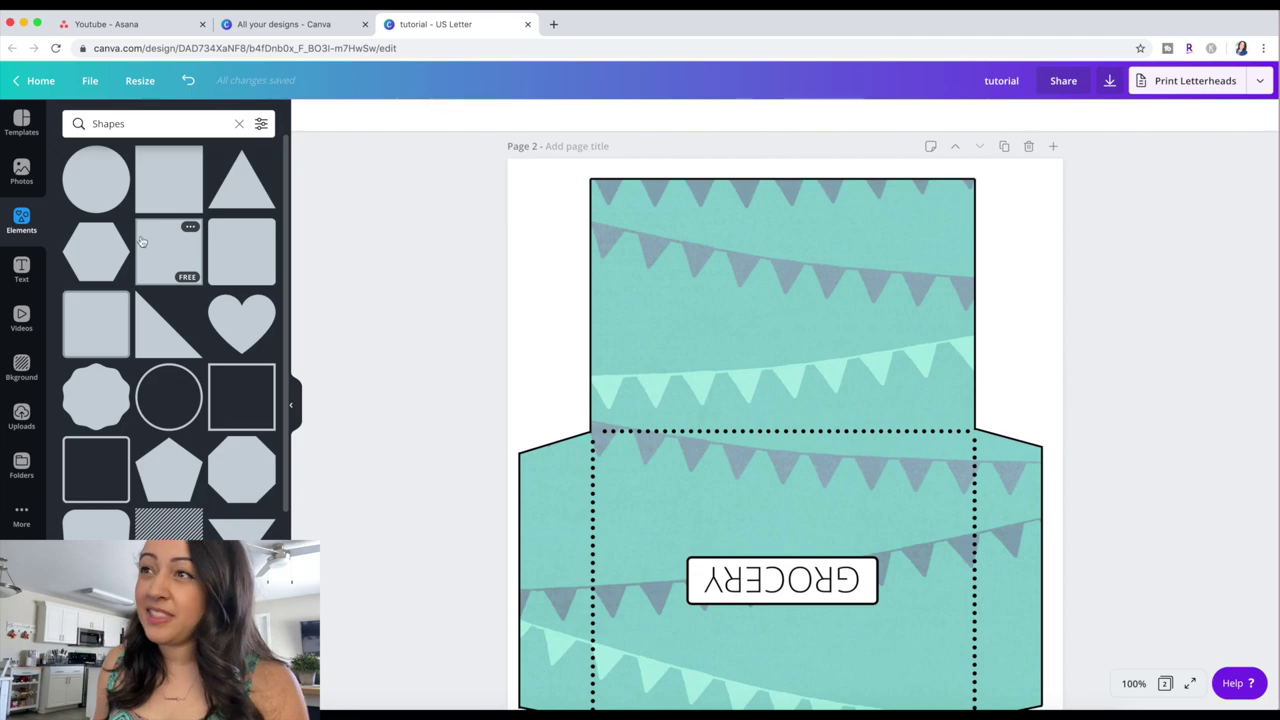
left_click(177, 251)
left_click_drag(778, 462, 776, 332)
Color the square's fill white and its border black.
left_click(311, 117)
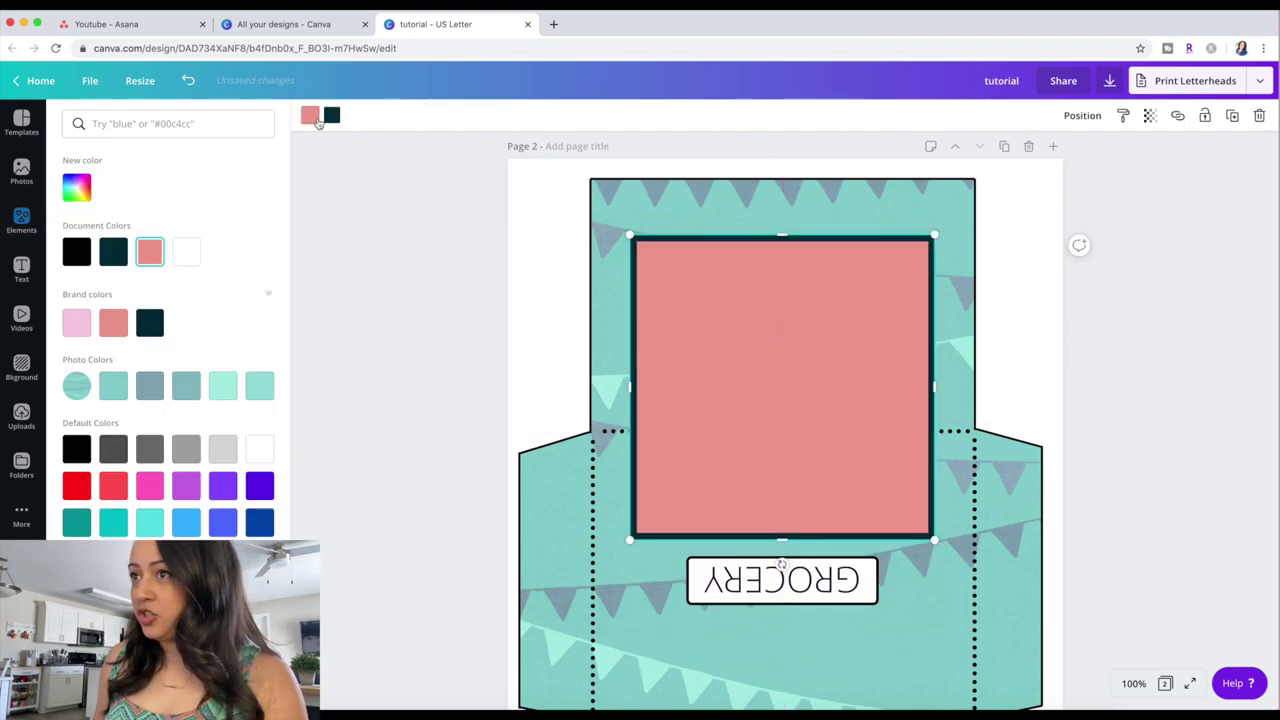
left_click(186, 253)
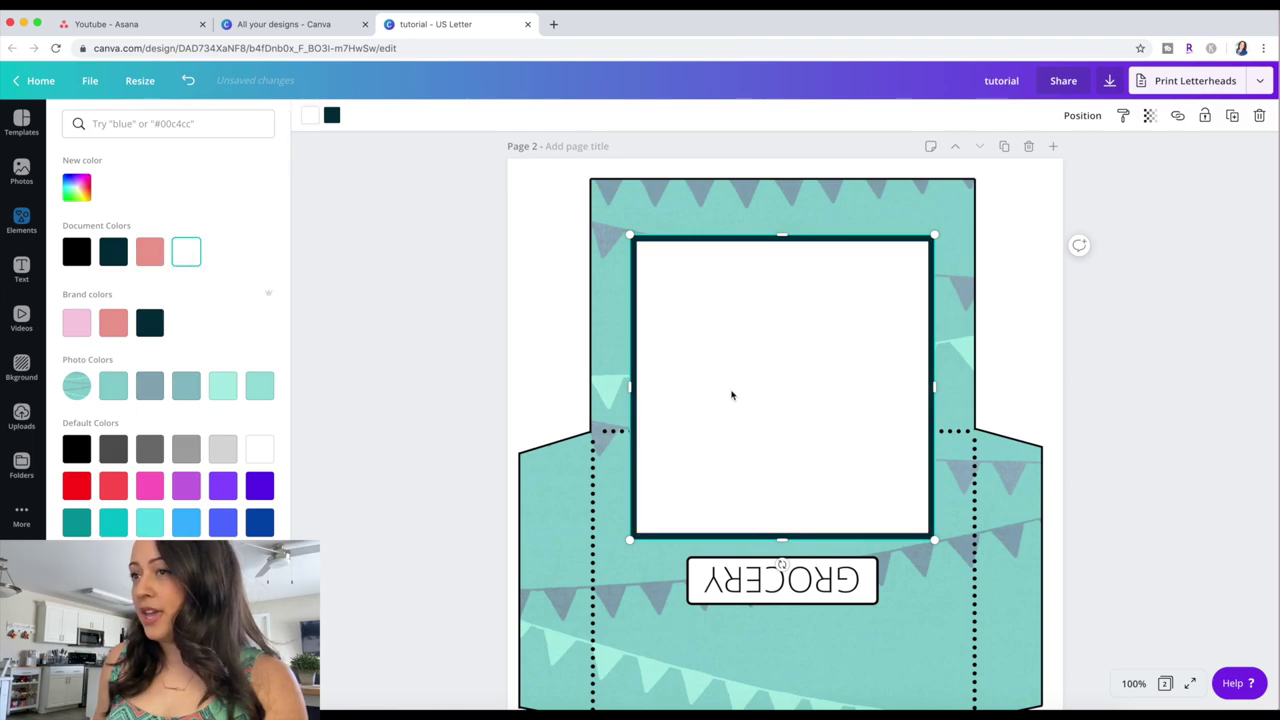
left_click(325, 118)
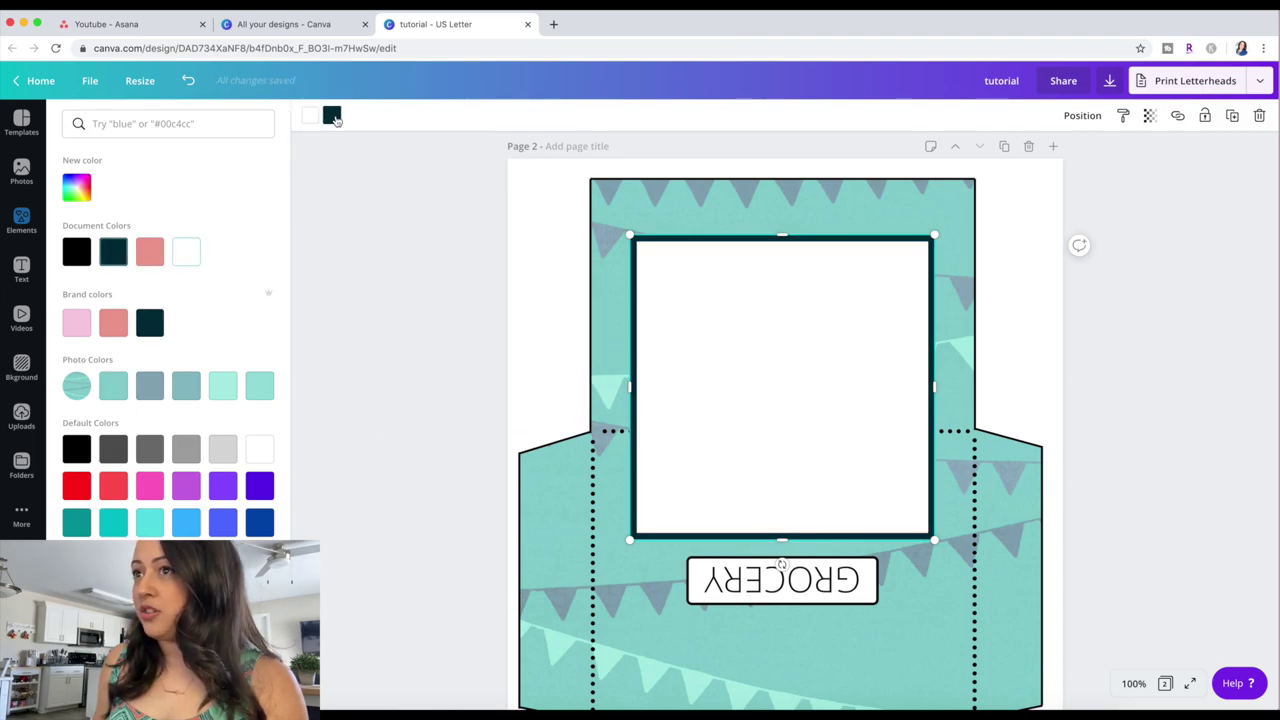
left_click(76, 254)
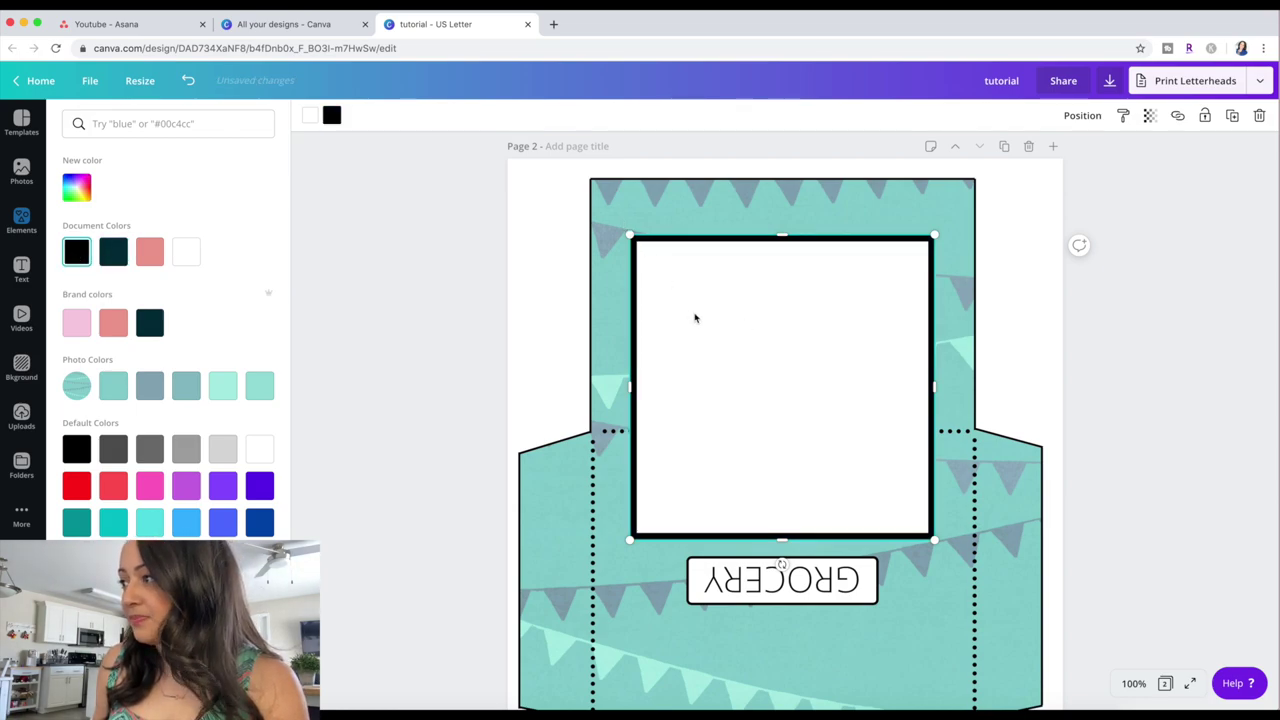
Resize the bordered square into a rectangle about half the top flap's width, placed in the flap's upper-left area.
left_click_drag(927, 531, 732, 339)
left_click_drag(708, 284, 962, 293)
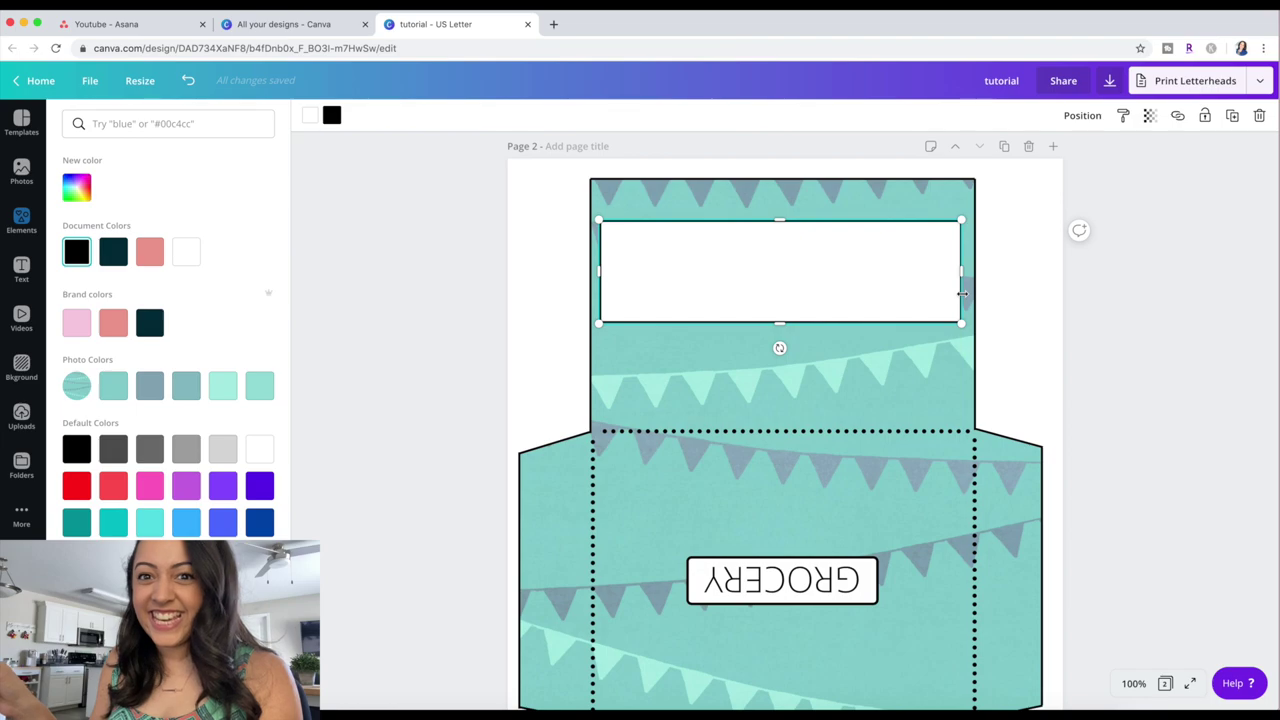
left_click_drag(962, 270, 789, 268)
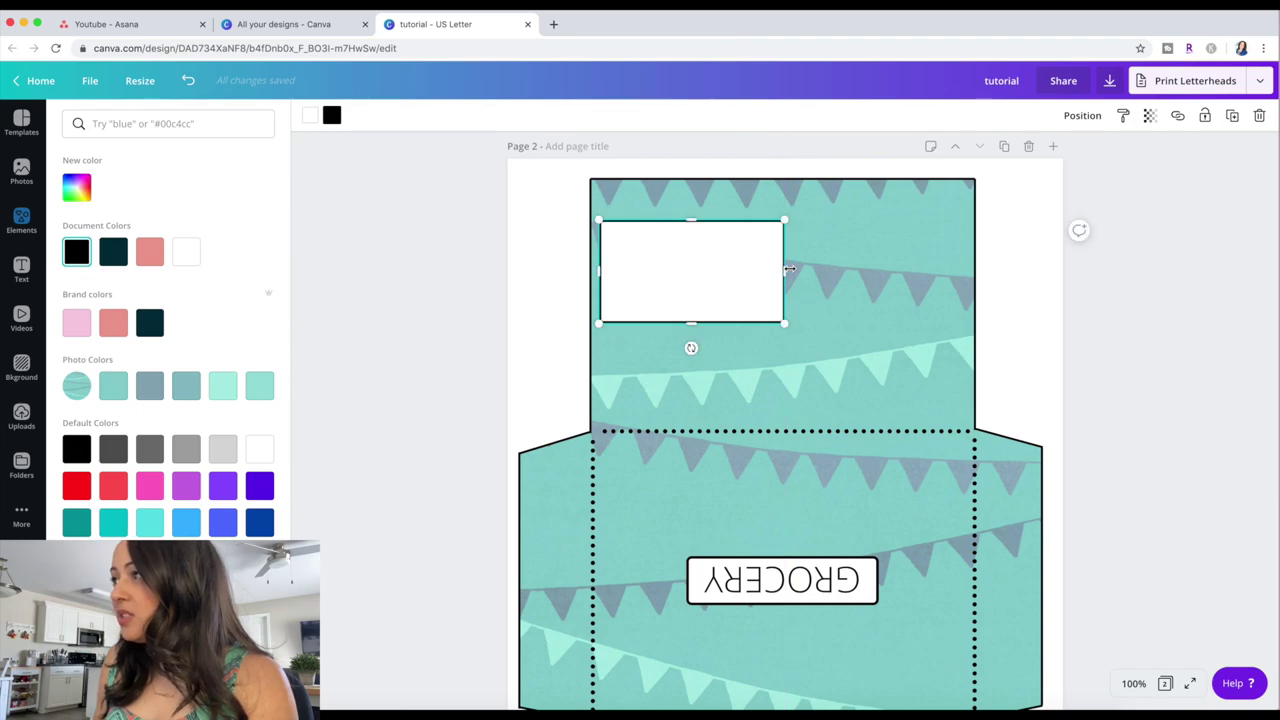
Narrow the white box slightly and extend it downward, and place a duplicate beside it in the other half of the top flap.
left_click_drag(779, 269, 777, 269)
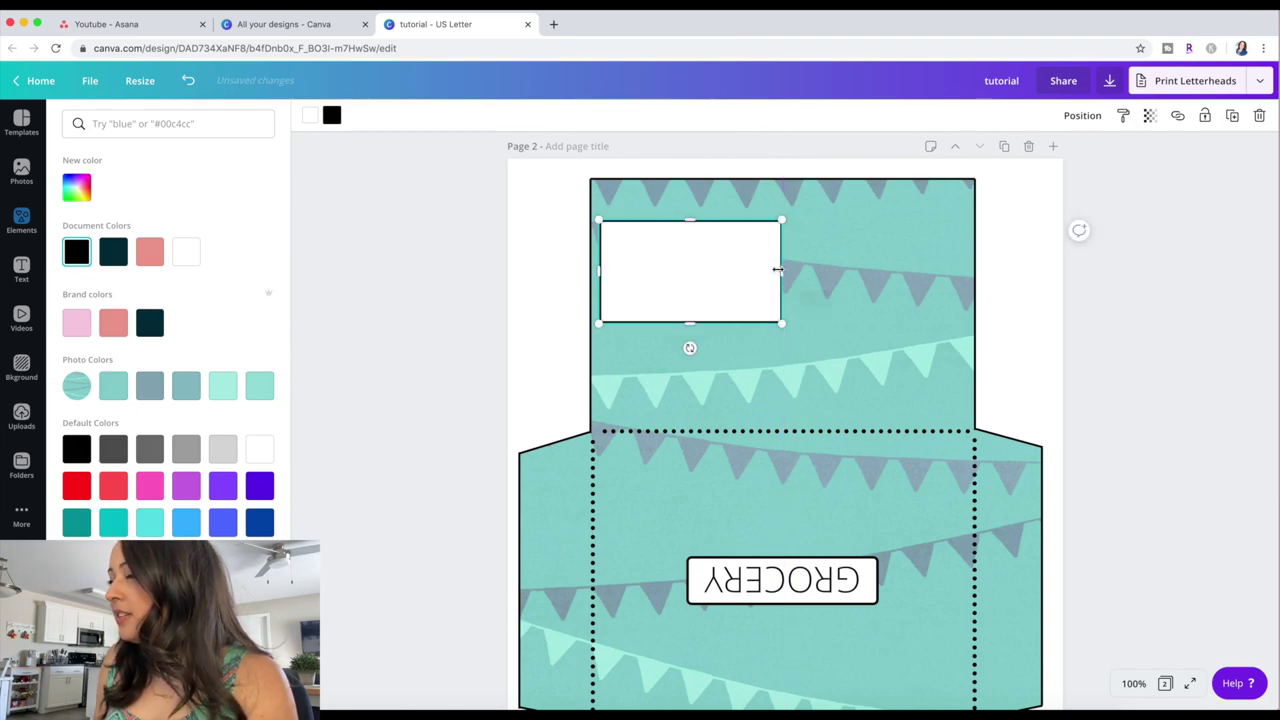
left_click_drag(692, 323, 689, 364)
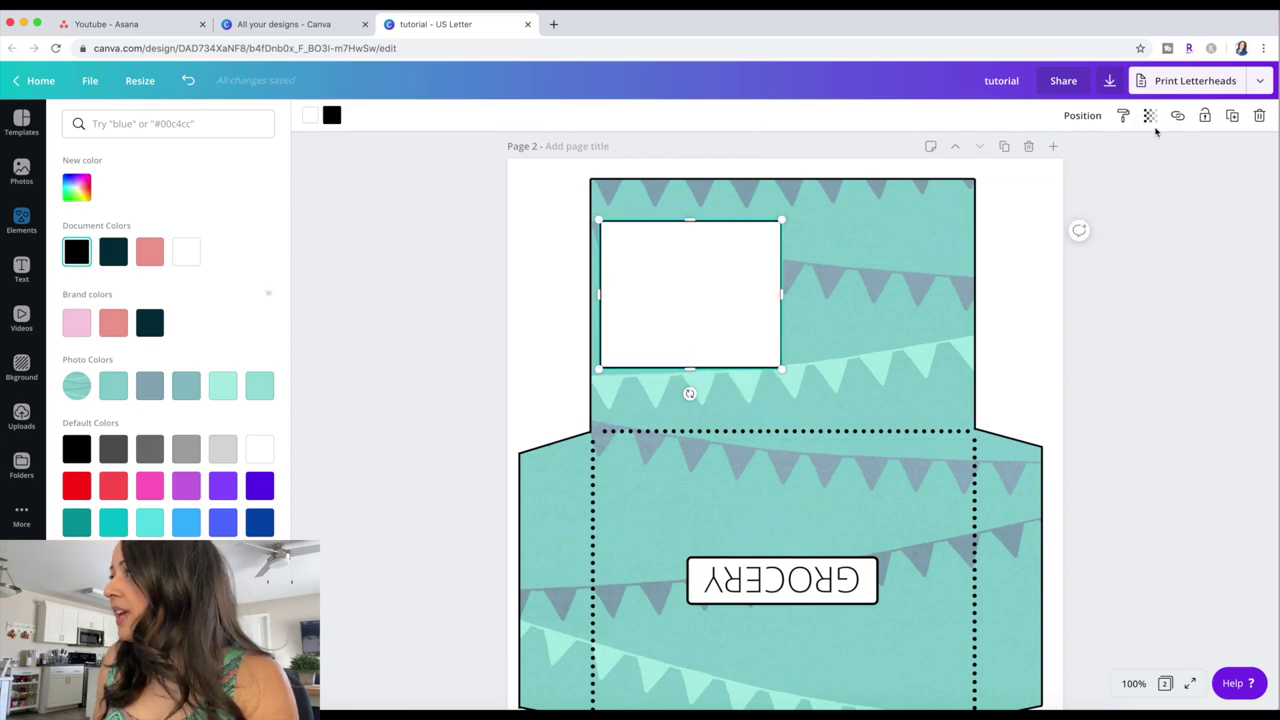
left_click(1232, 116)
left_click_drag(714, 300, 889, 285)
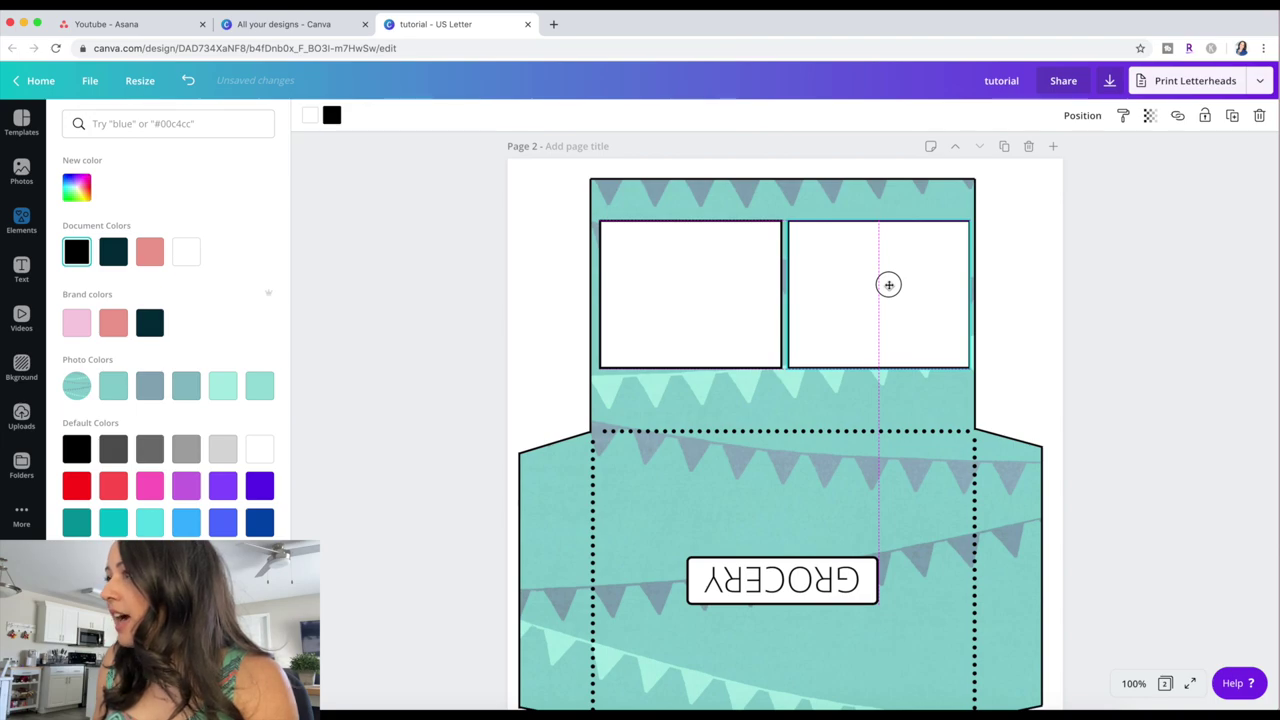
left_click_drag(888, 285, 888, 286)
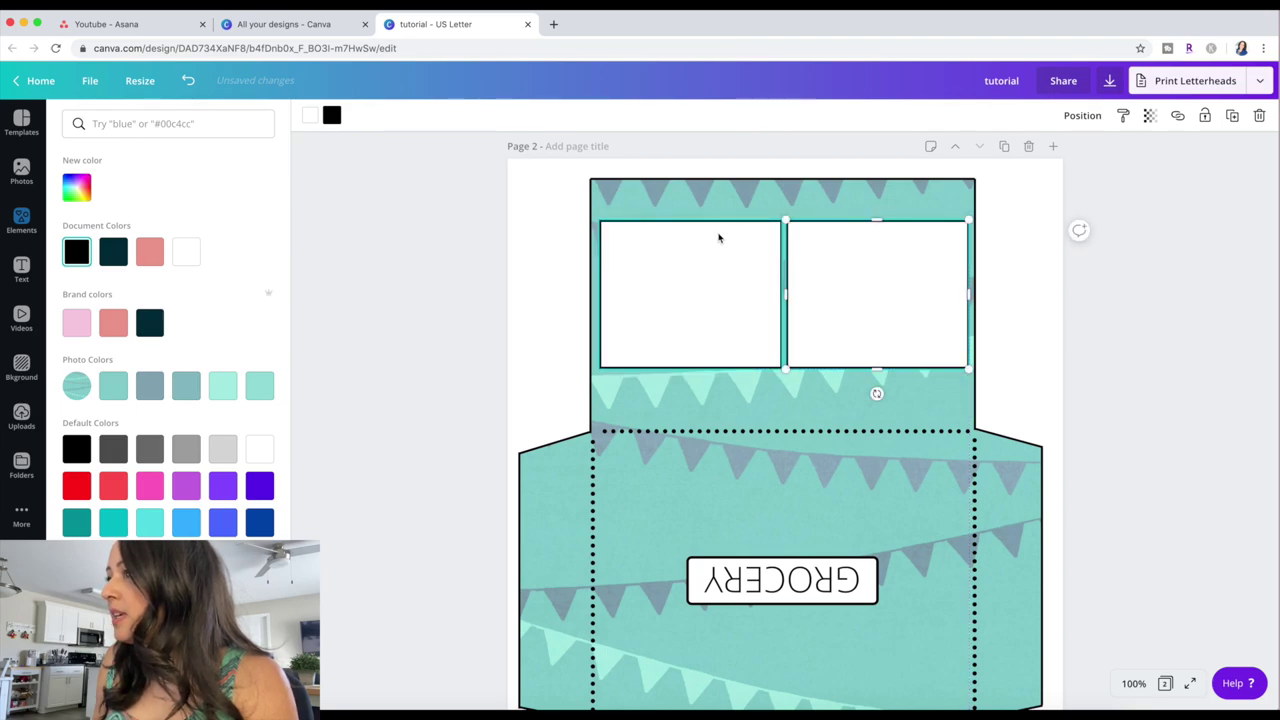
left_click(1020, 290)
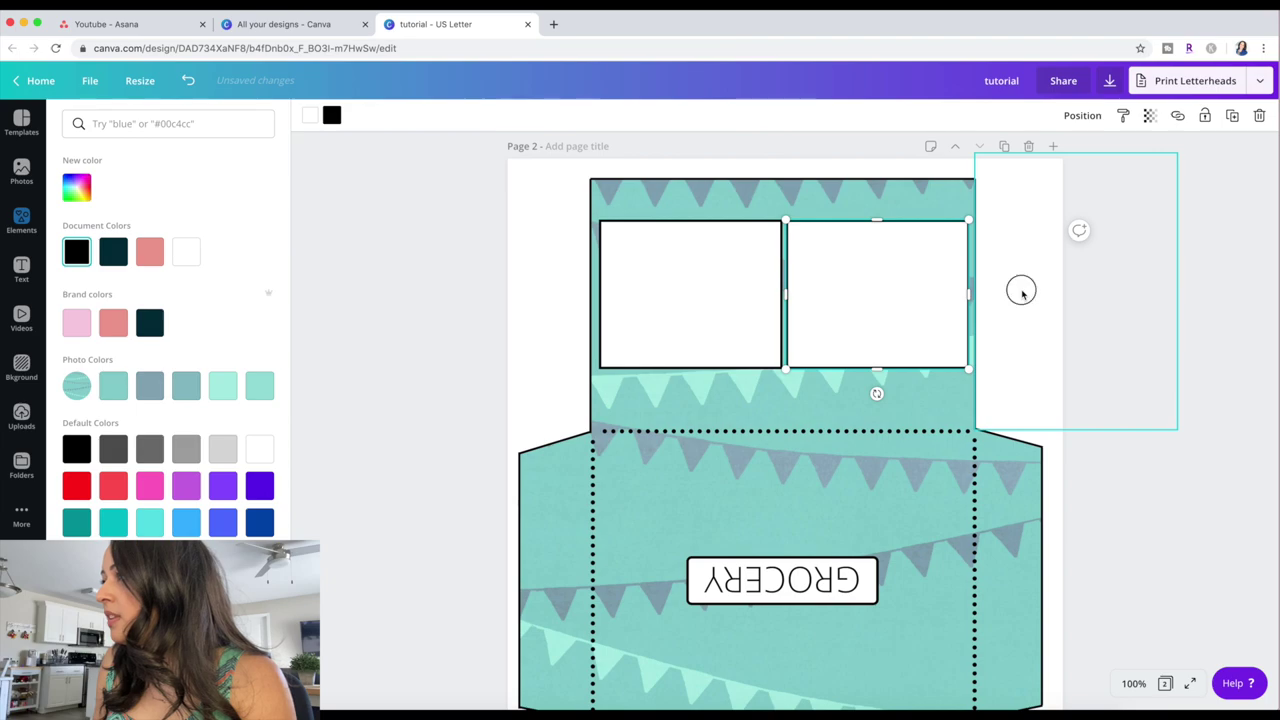
key("Escape")
key("Escape")
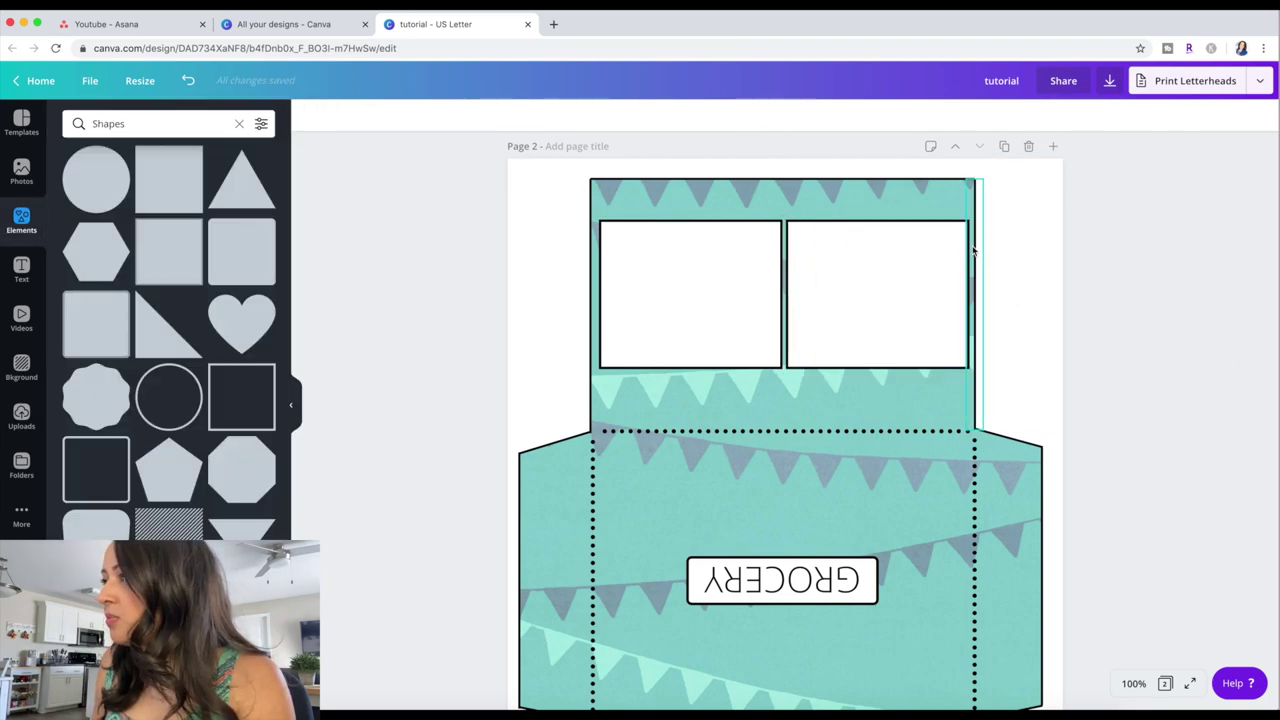
Nudge the left white box slightly left so the two boxes sit evenly within the flap.
left_click(719, 296)
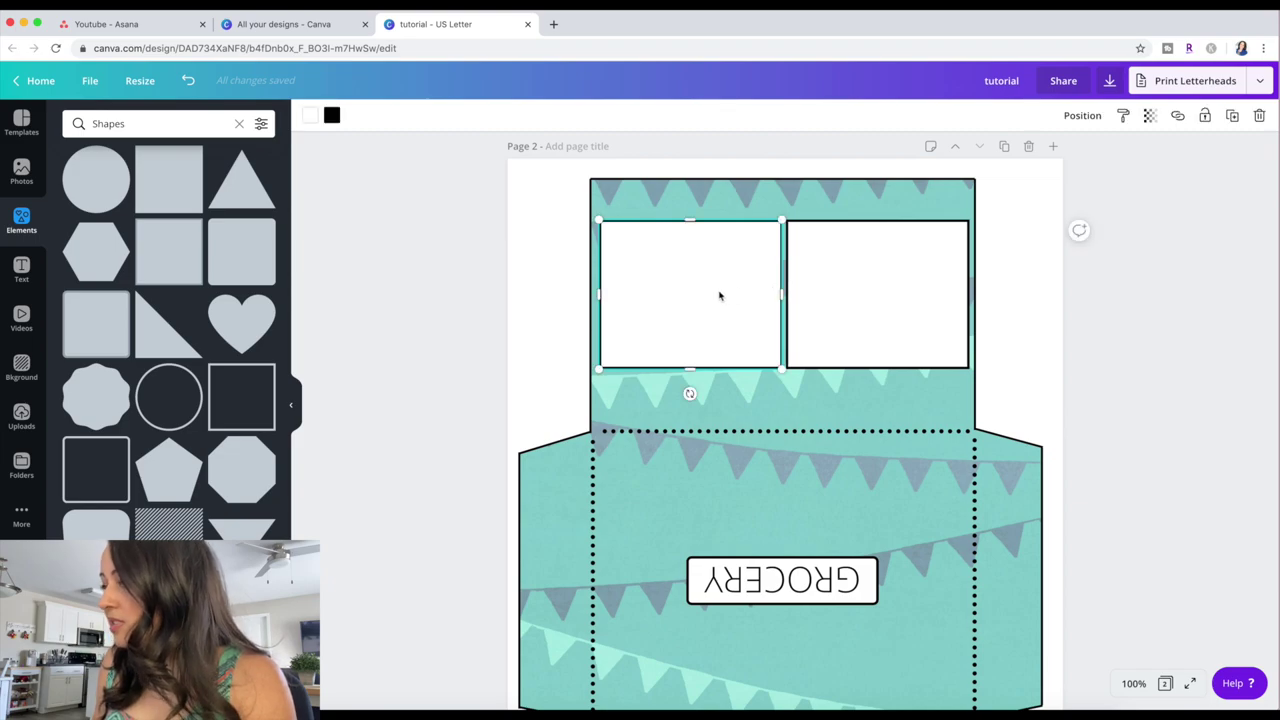
key("Left")
key("Left")
key("Left")
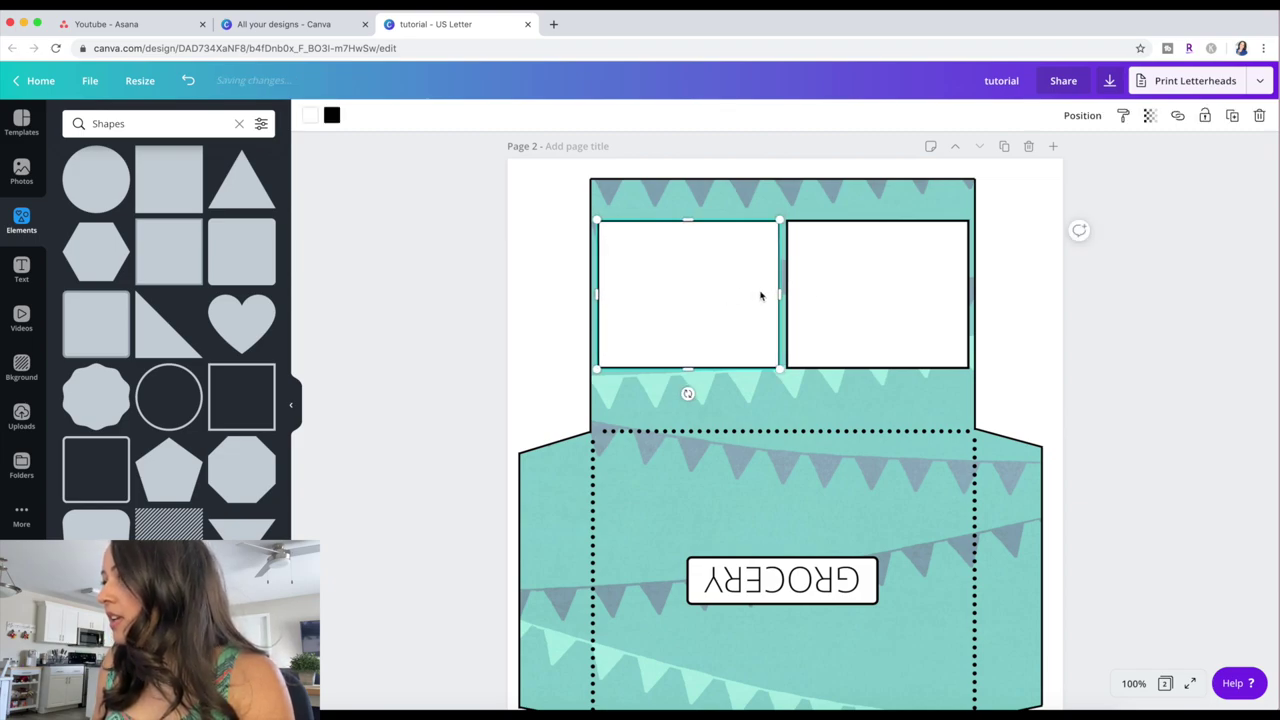
key("Left")
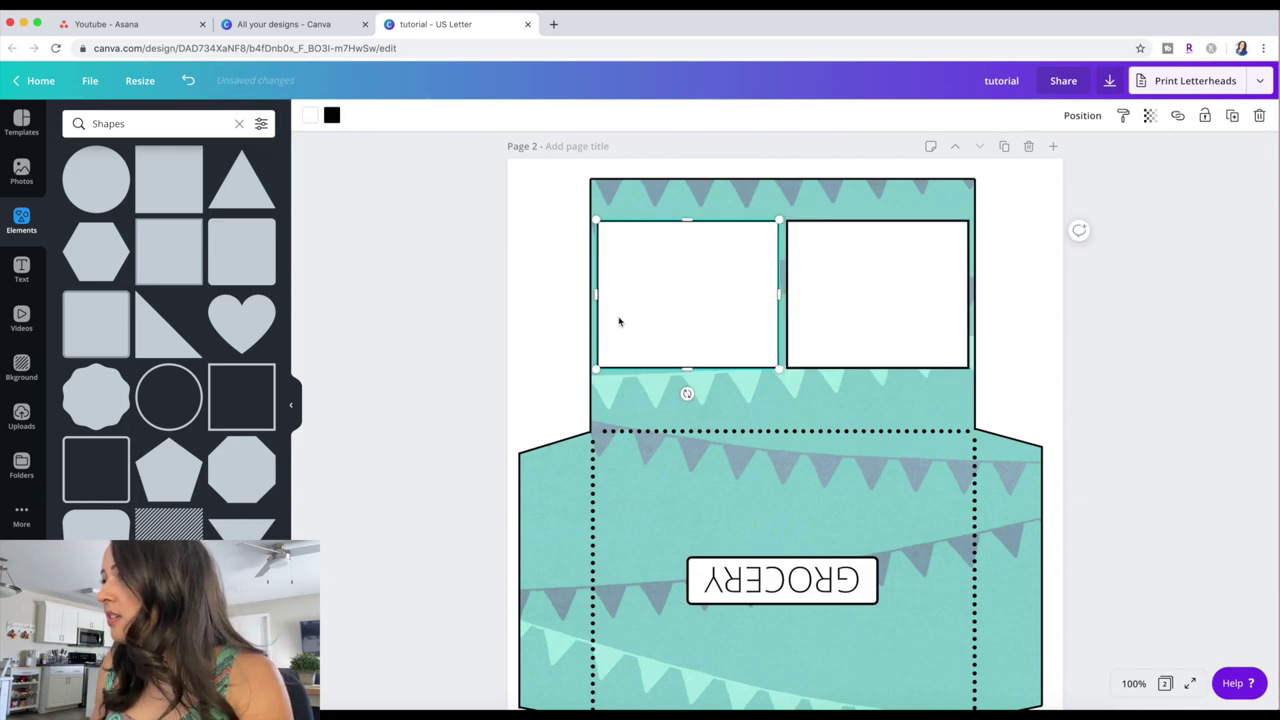
left_click(432, 324)
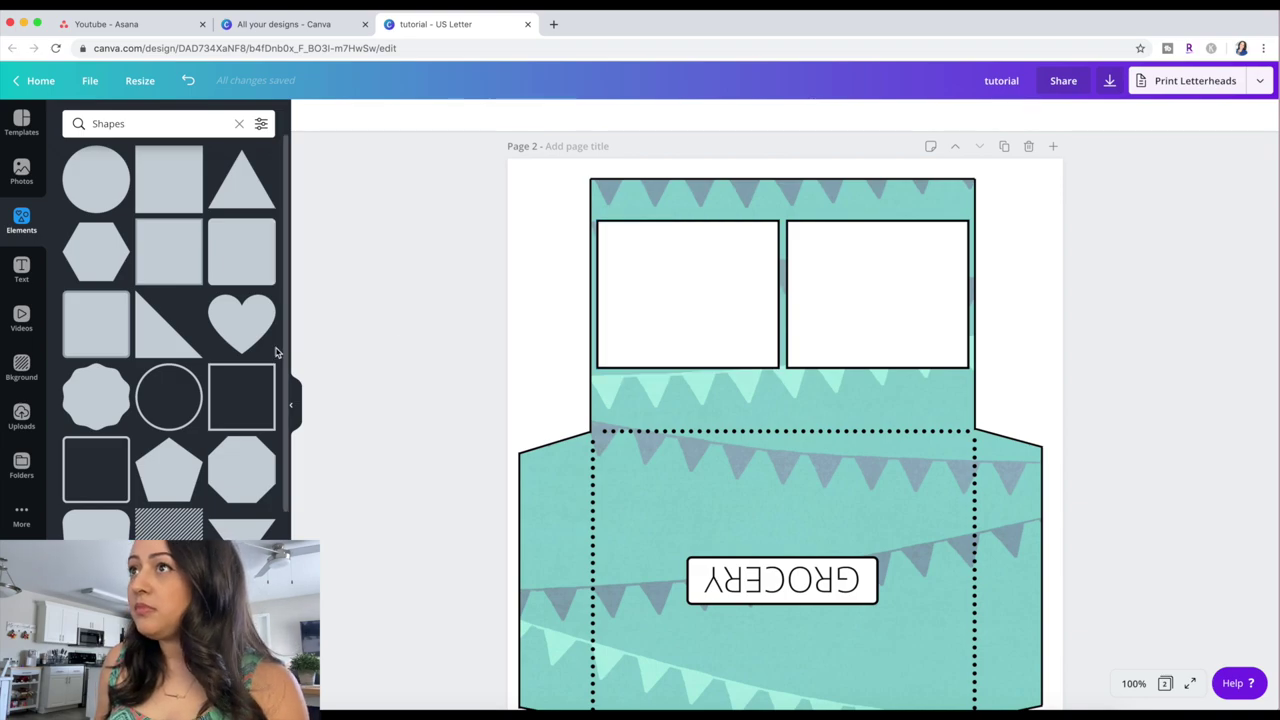
Search the elements for "line", add the plain solid line to the page and color it black.
left_click(238, 125)
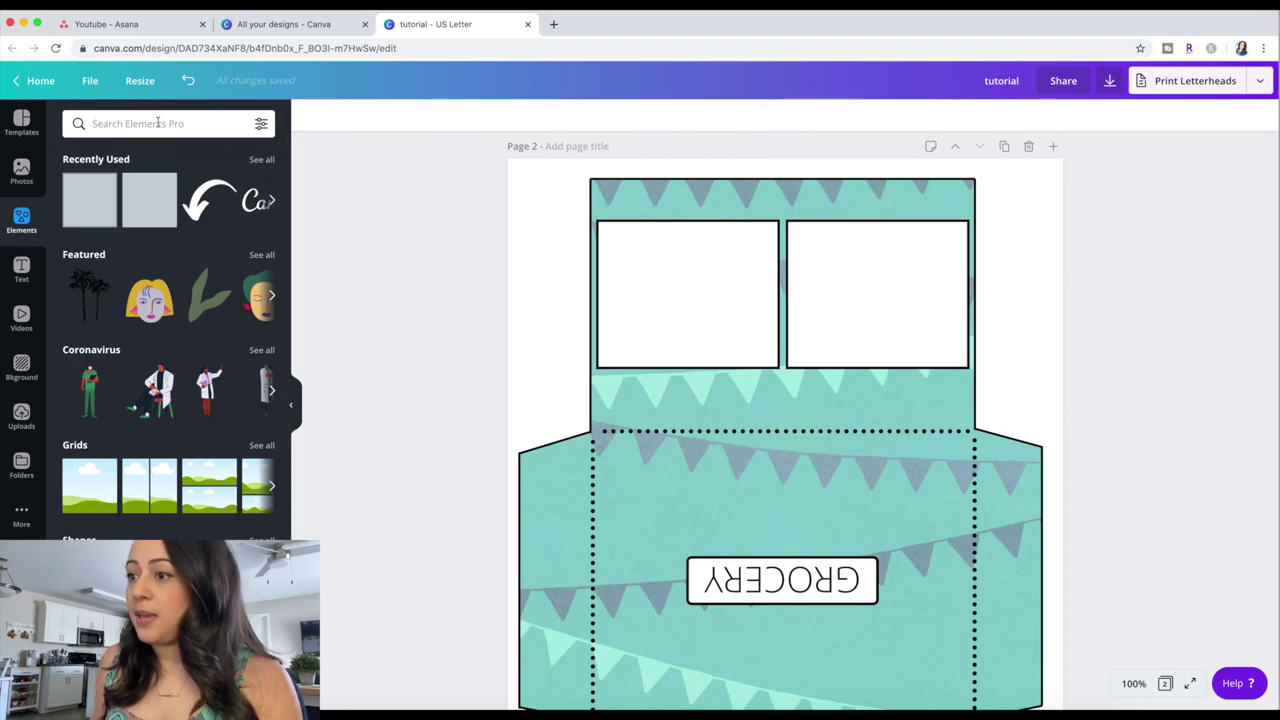
type("line")
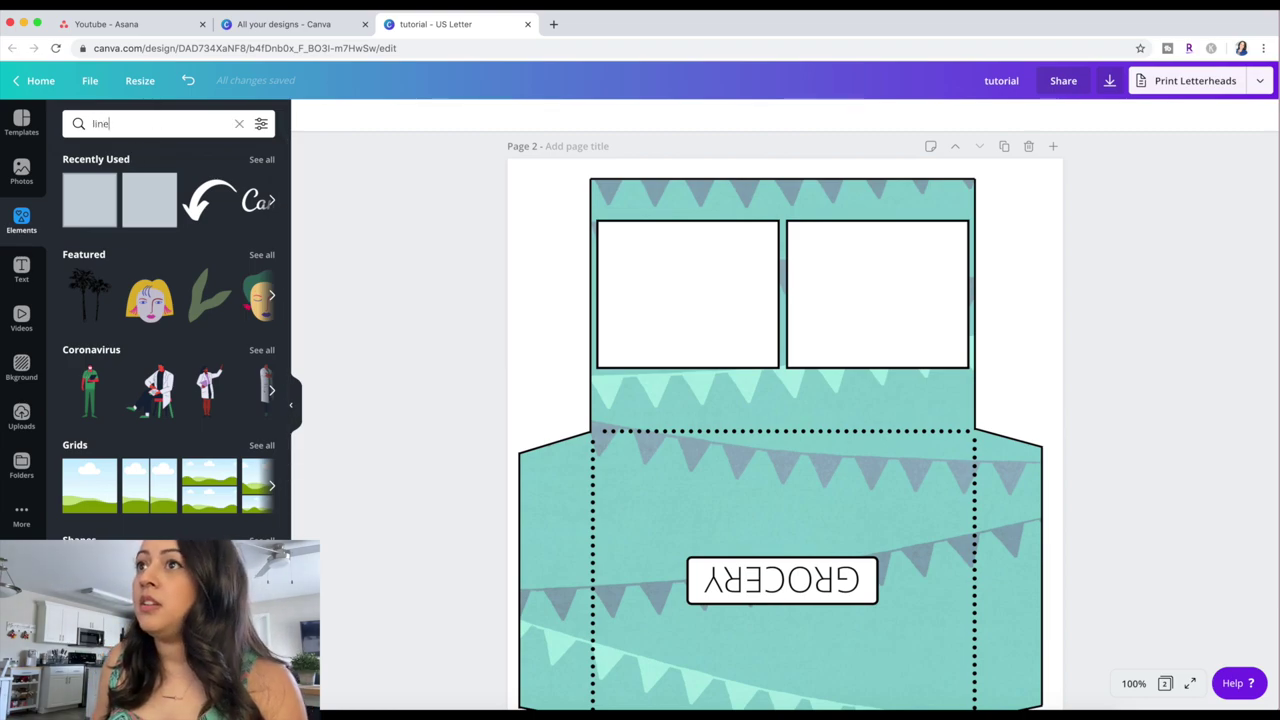
key("Return")
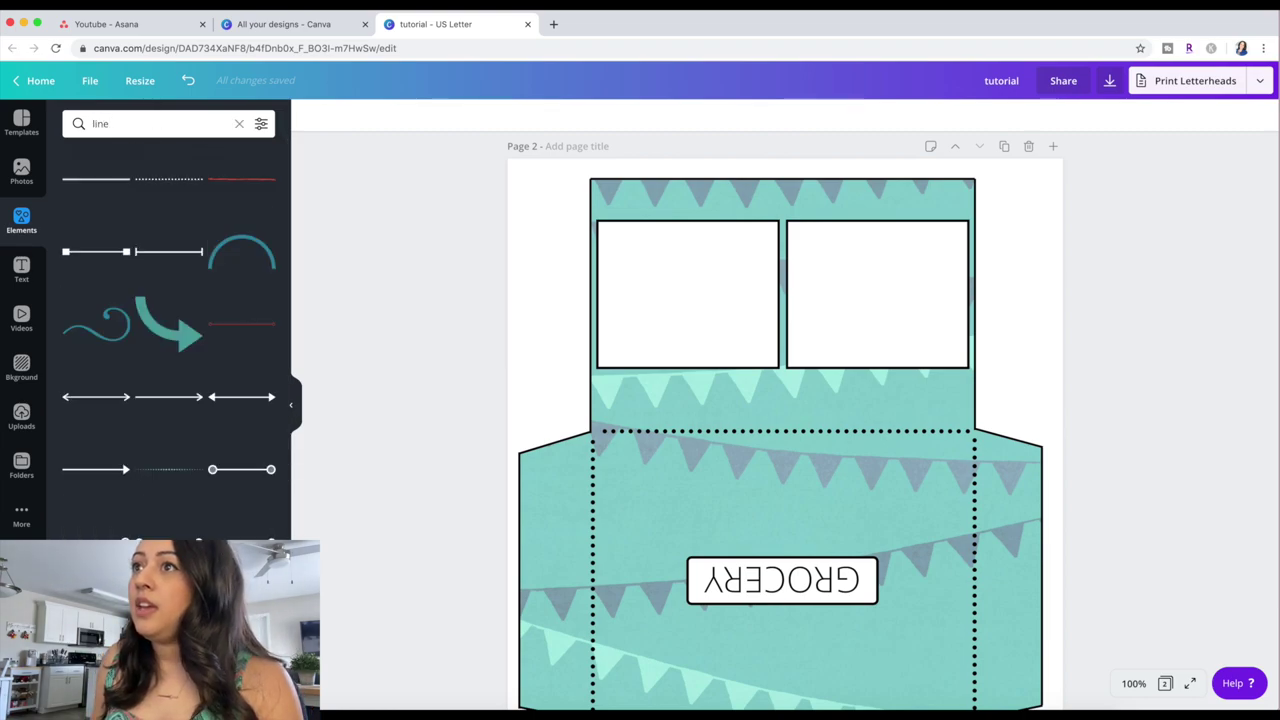
left_click(108, 180)
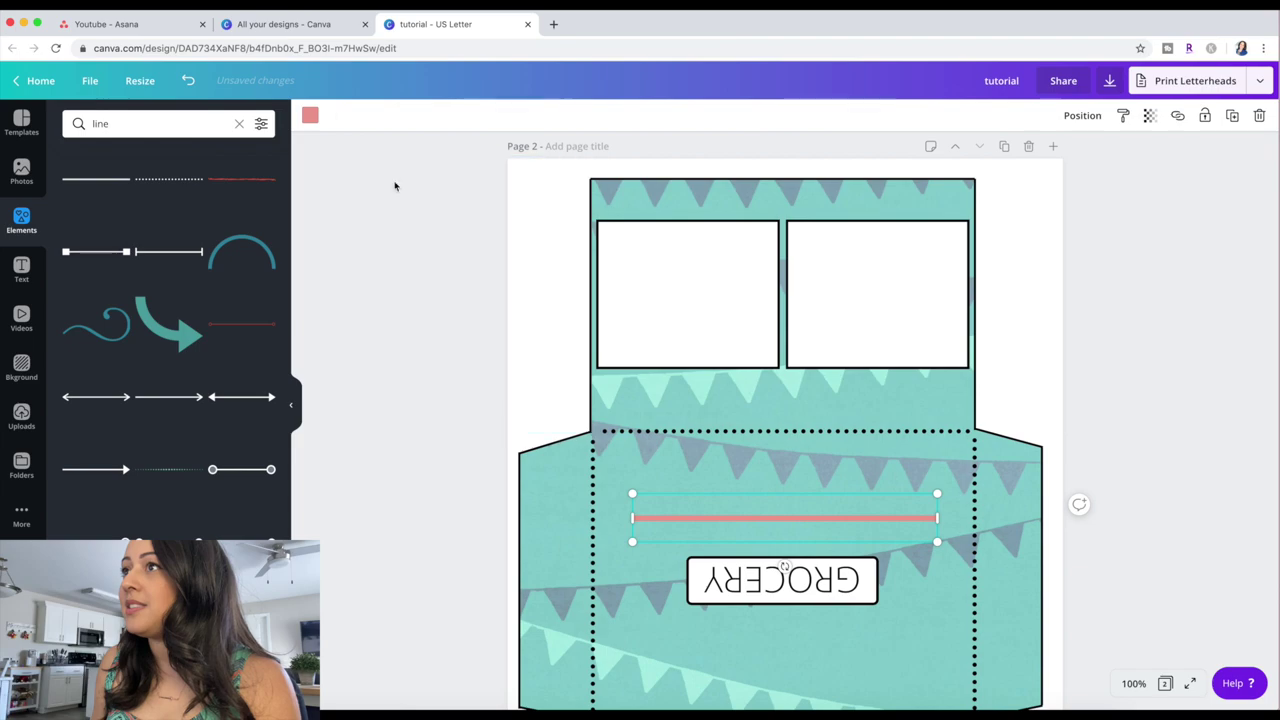
left_click(310, 116)
left_click(76, 252)
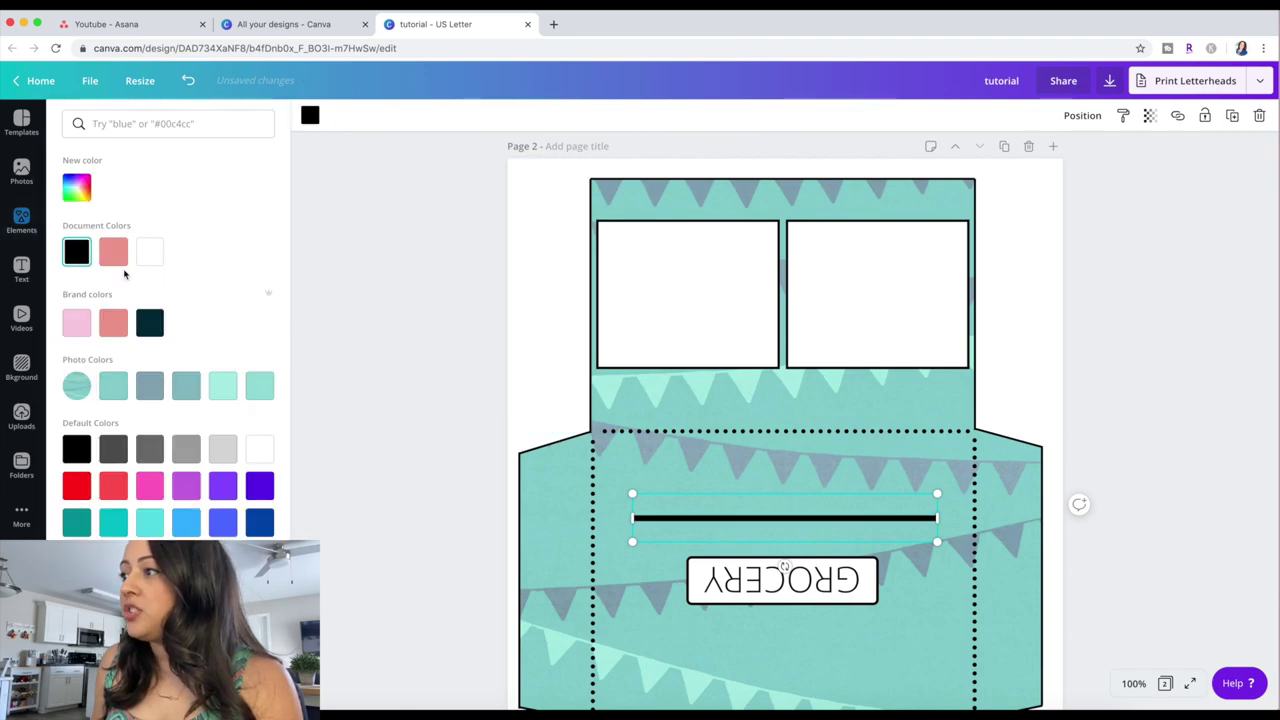
Place the black line over the left white box and scale it down to span the box's width.
left_click_drag(815, 524, 792, 292)
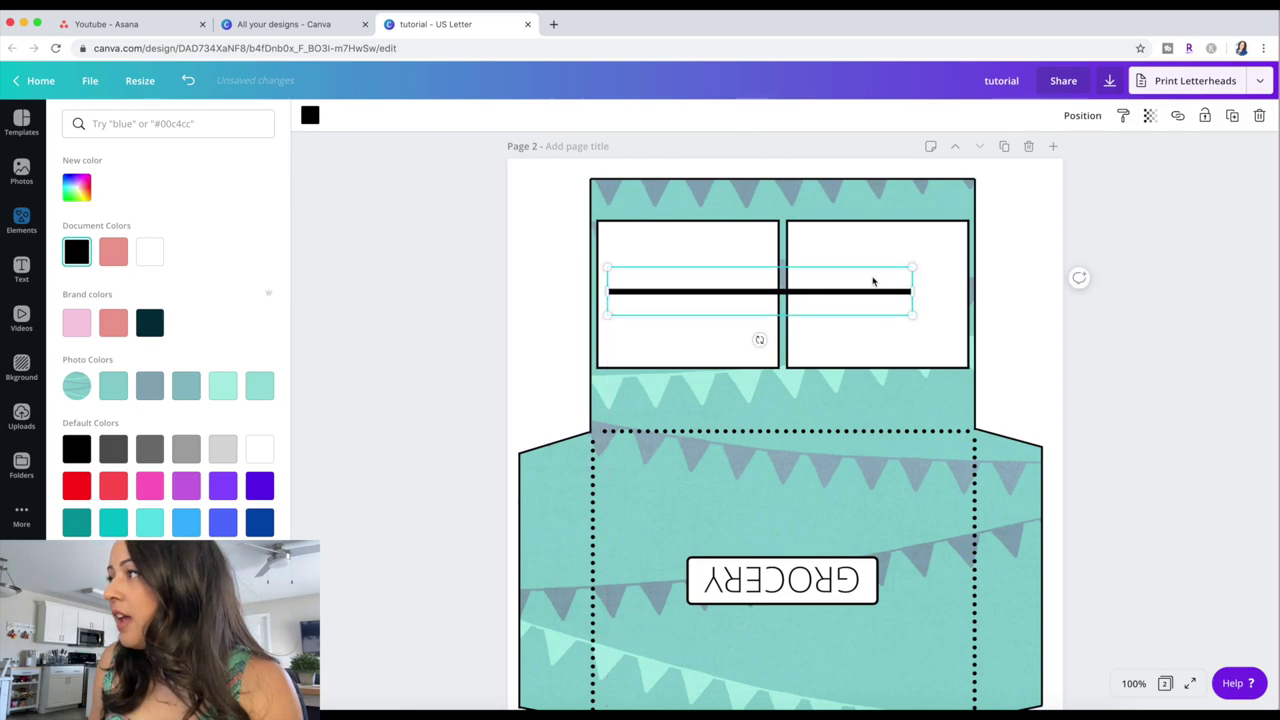
left_click_drag(911, 268, 776, 314)
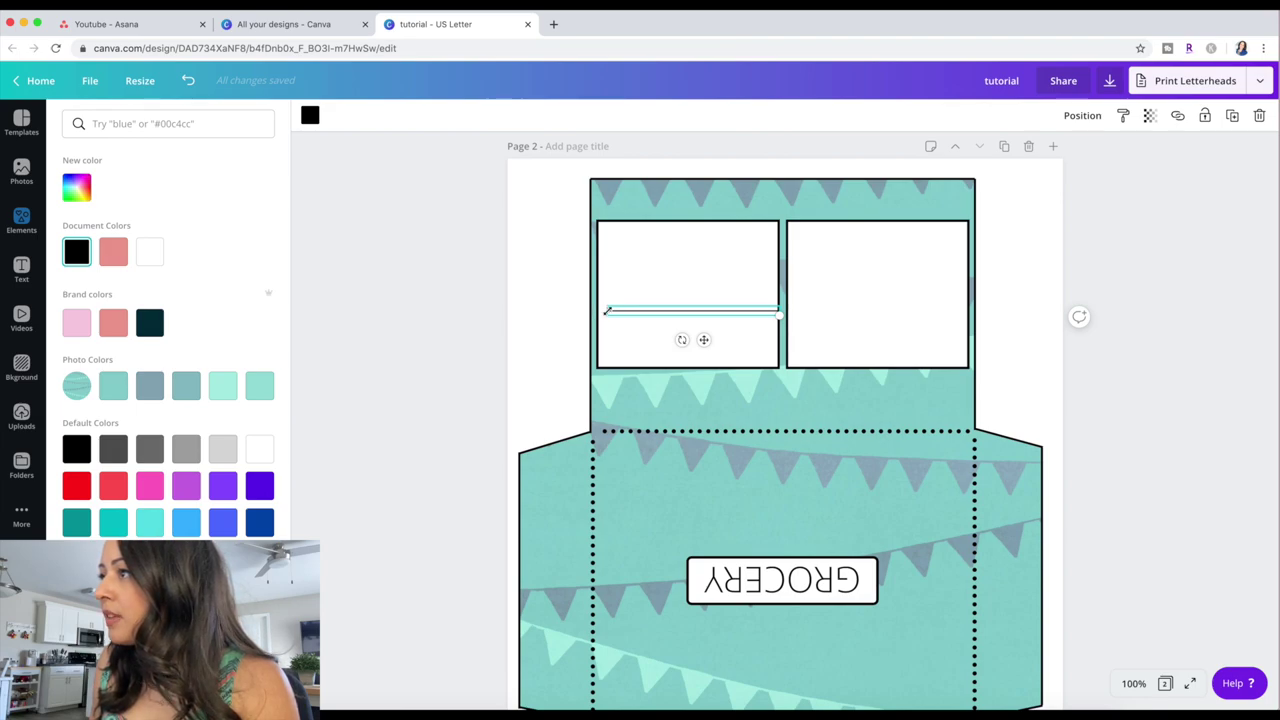
left_click_drag(600, 310, 595, 311)
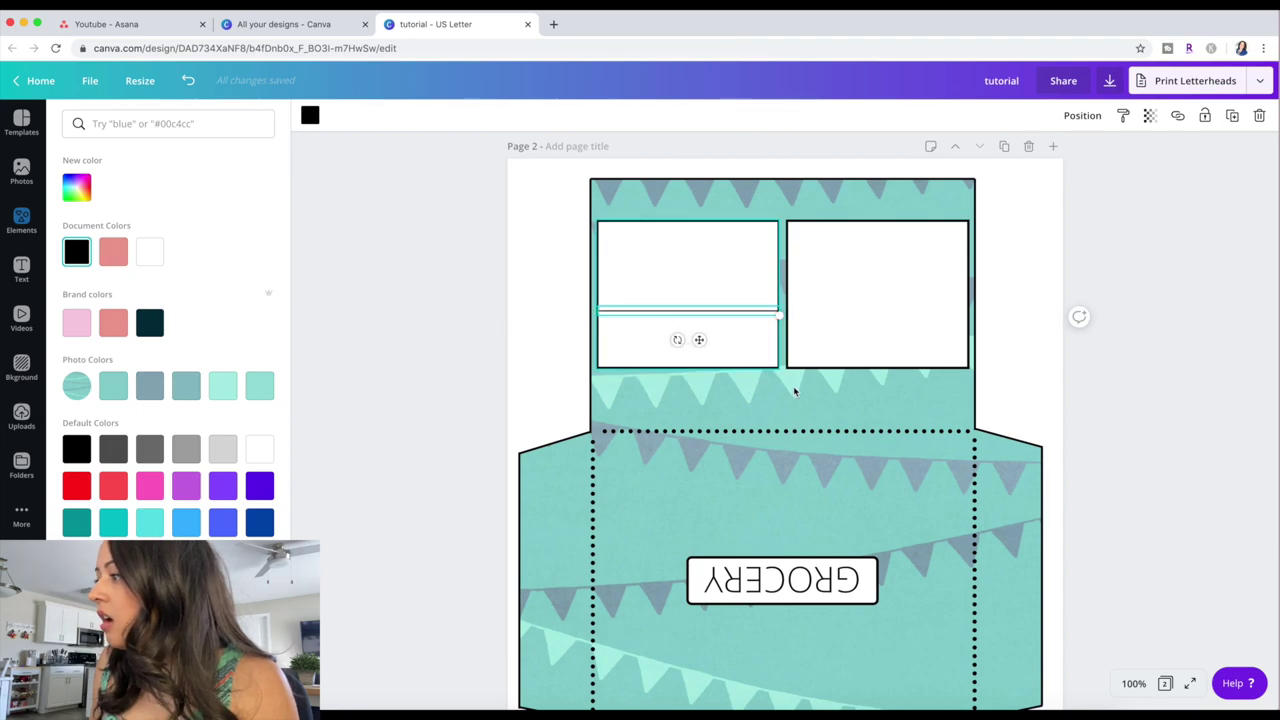
Move the black line up to just below the left box's upper edge as the first writing line.
left_click(1140, 685)
left_click(1126, 417)
scroll(1131, 424, "up", 1)
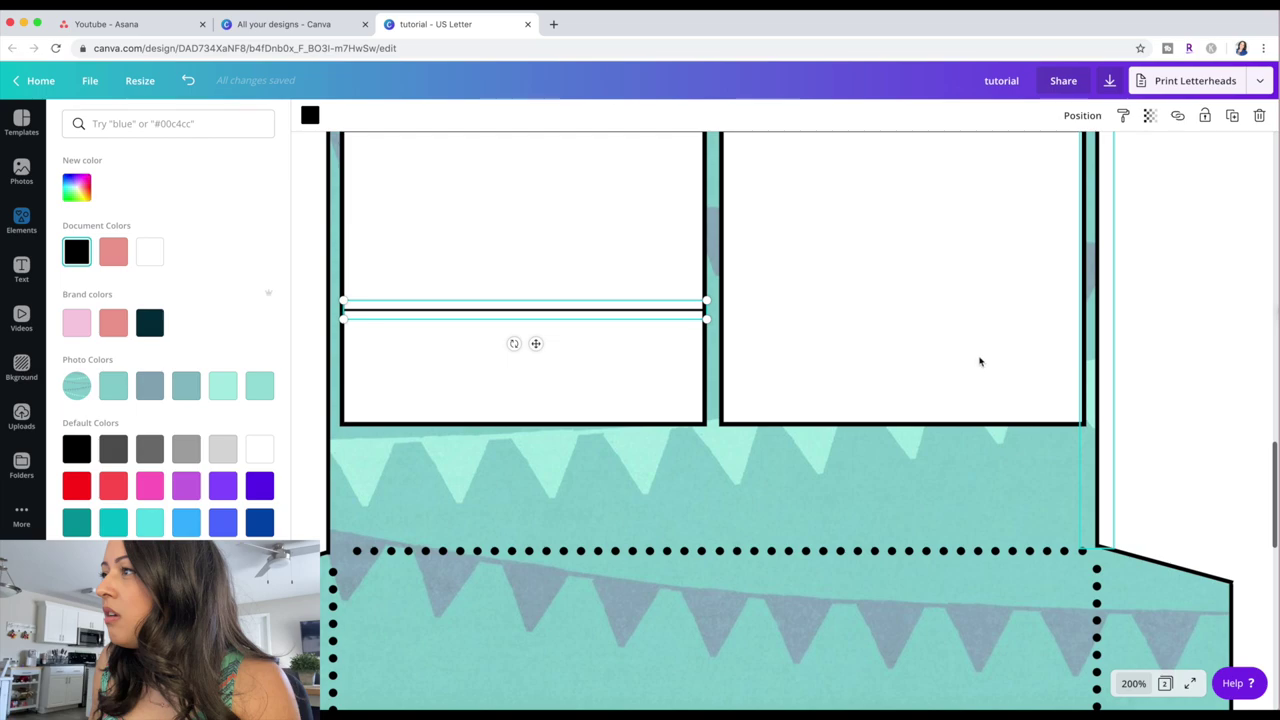
scroll(669, 324, "up", 2)
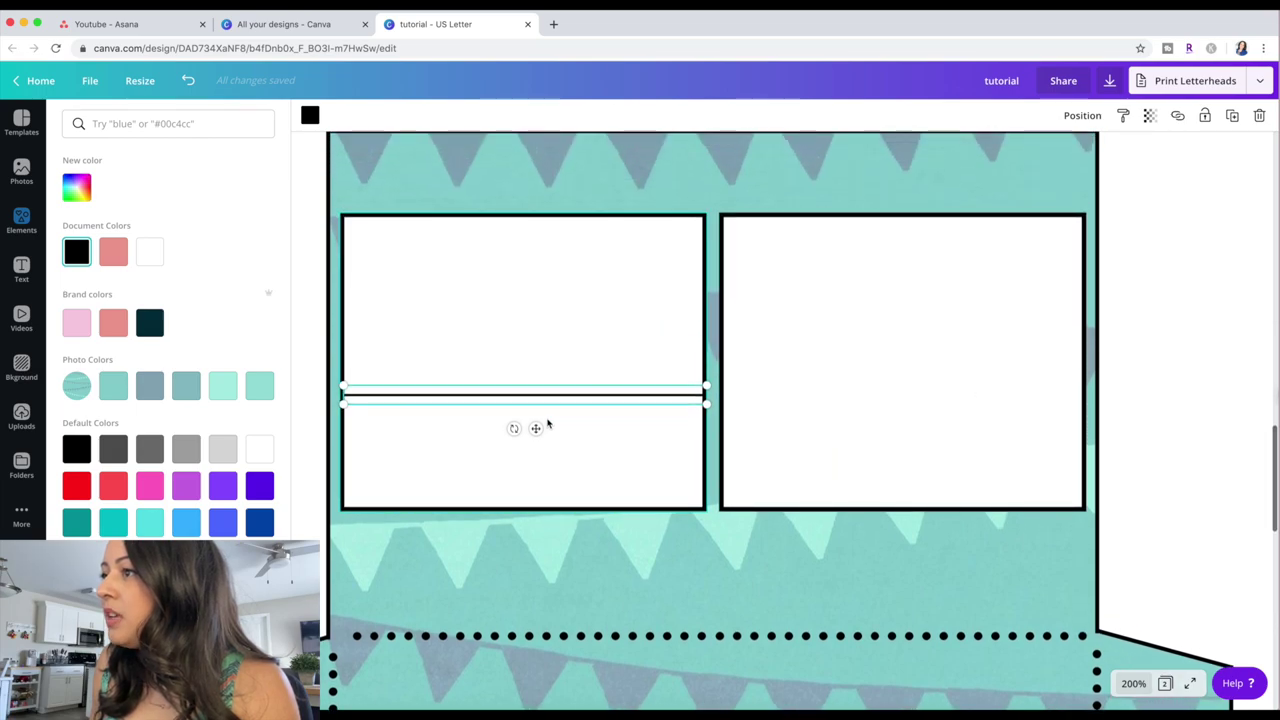
left_click_drag(535, 426, 535, 270)
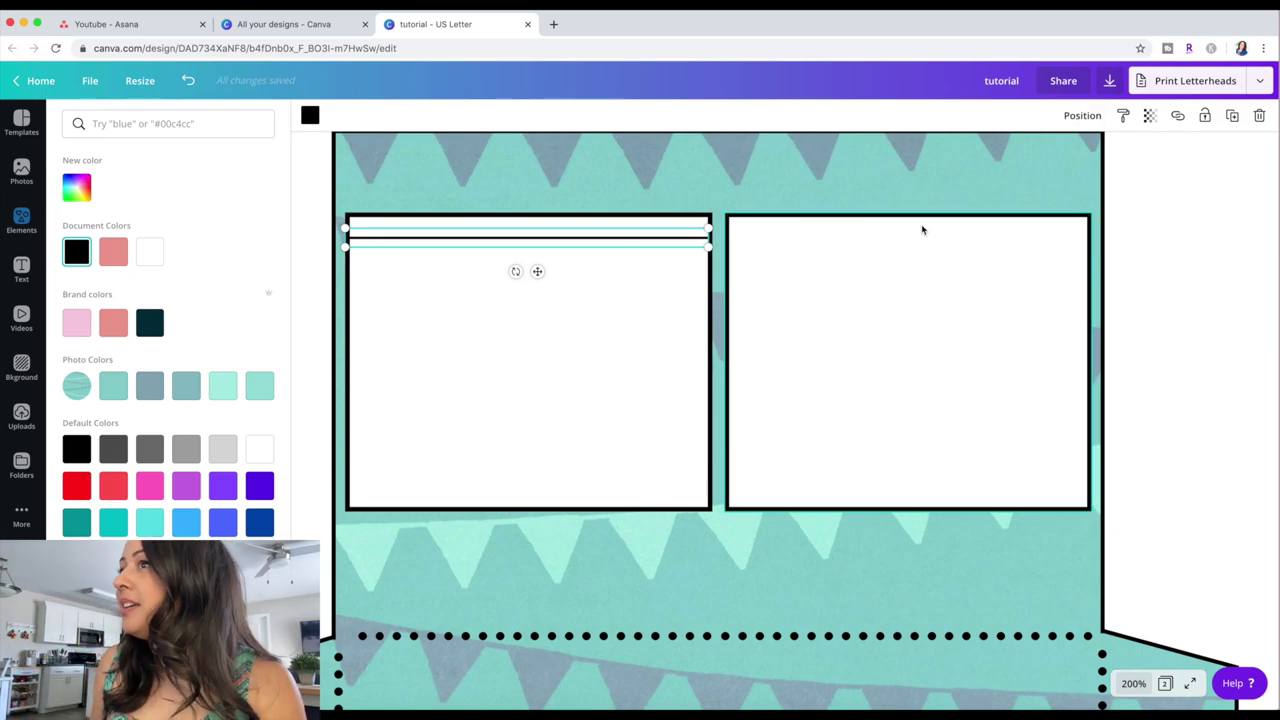
Duplicate the line twice and align the copies below it at equal spacing inside the left box.
left_click(1232, 115)
left_click_drag(565, 299, 542, 297)
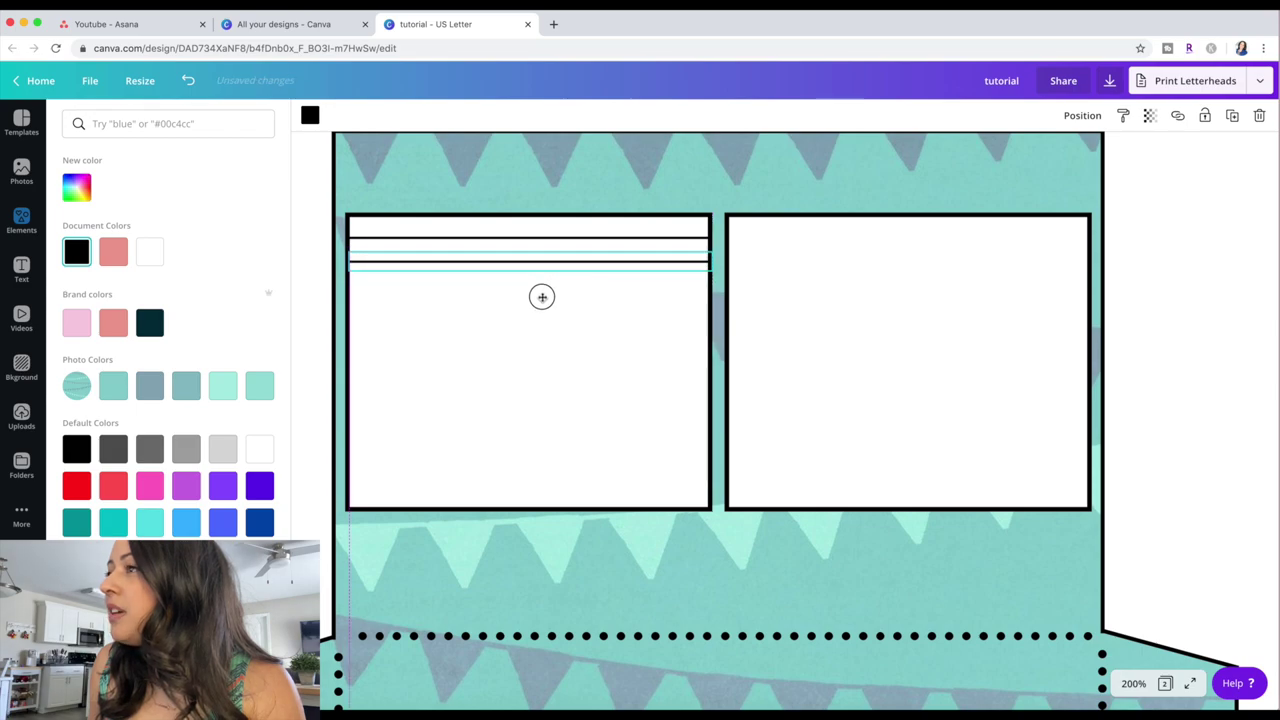
left_click_drag(542, 297, 542, 296)
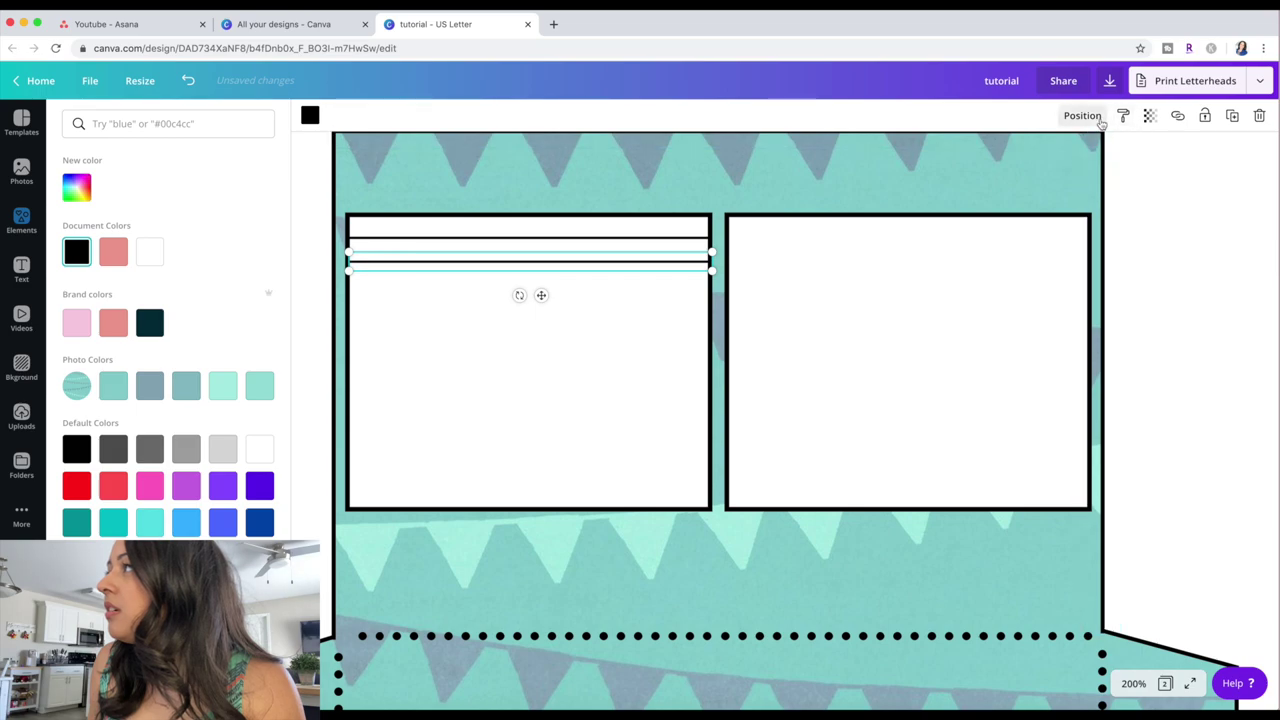
left_click(1232, 115)
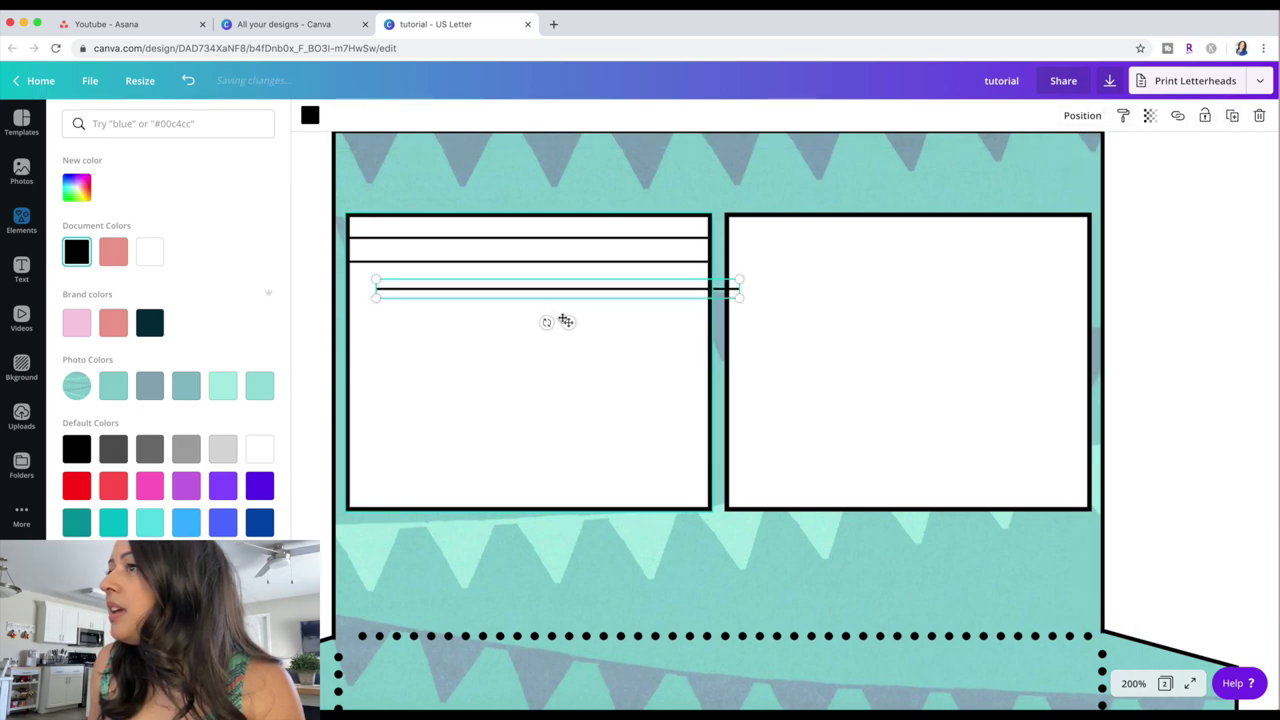
left_click_drag(566, 320, 541, 318)
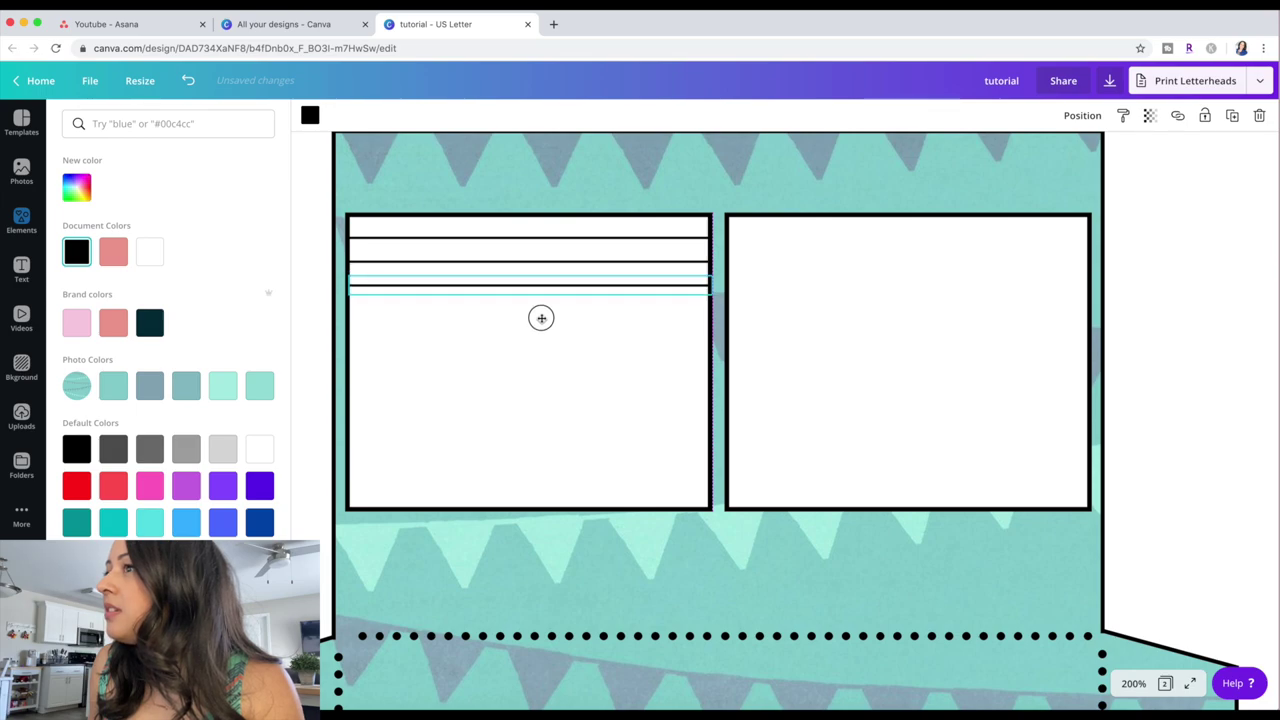
left_click_drag(541, 318, 541, 318)
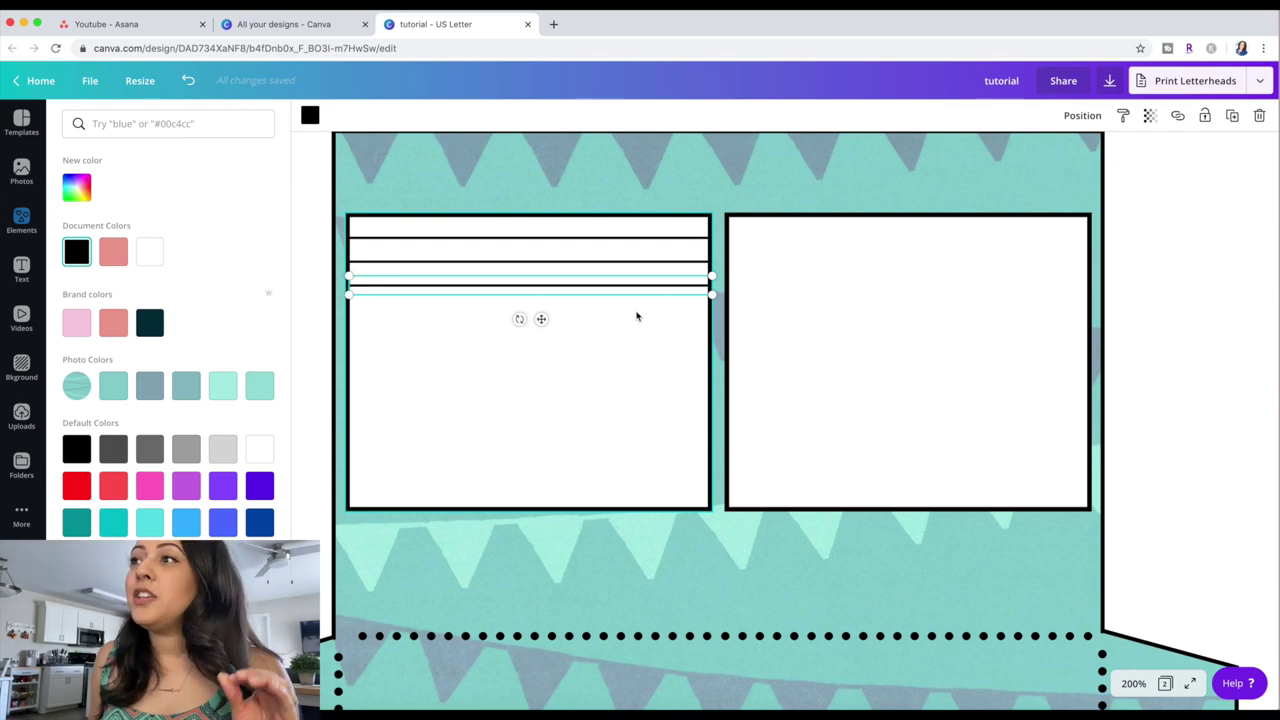
Group the three horizontal lines in the left box.
left_click(631, 237)
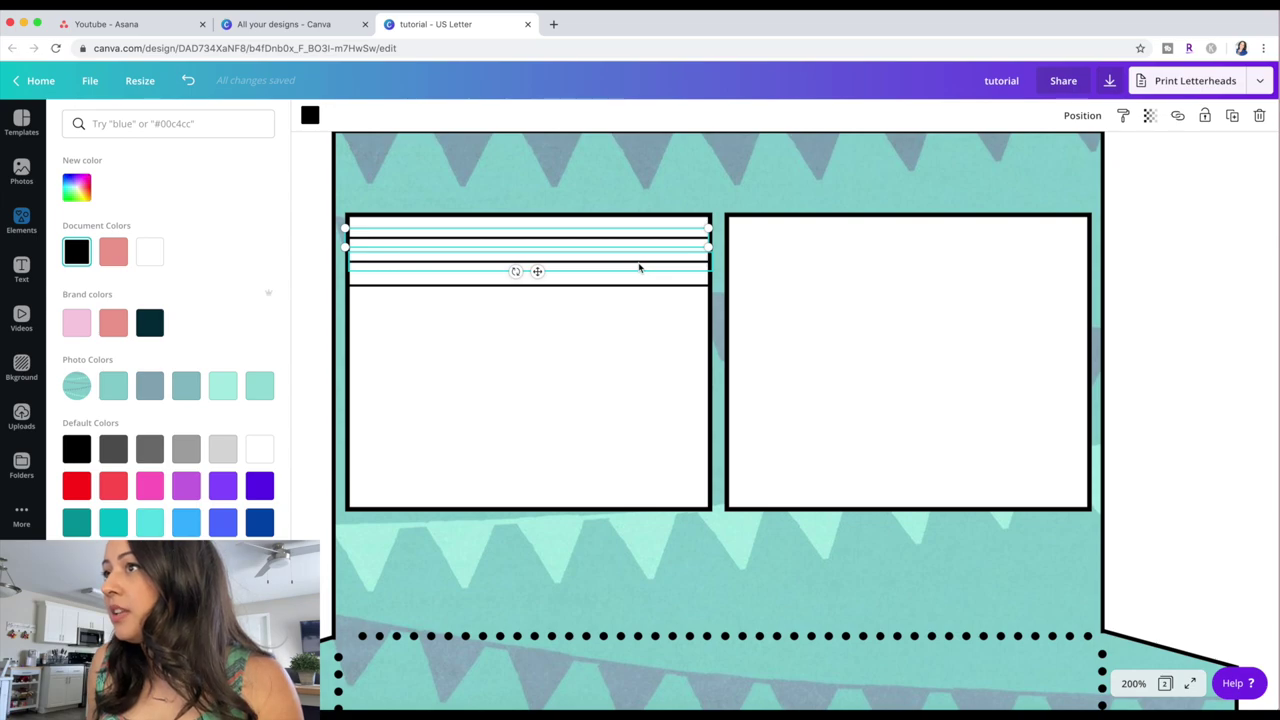
left_click(639, 267, "shift")
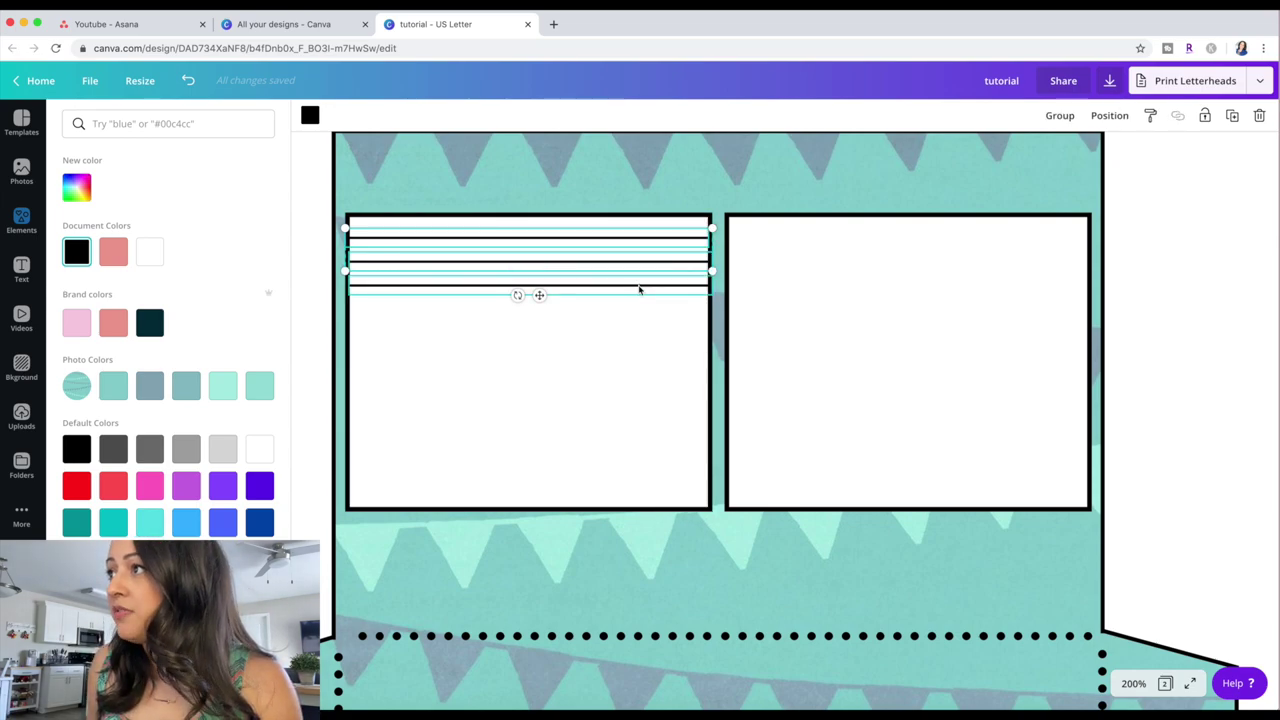
left_click(639, 289, "shift")
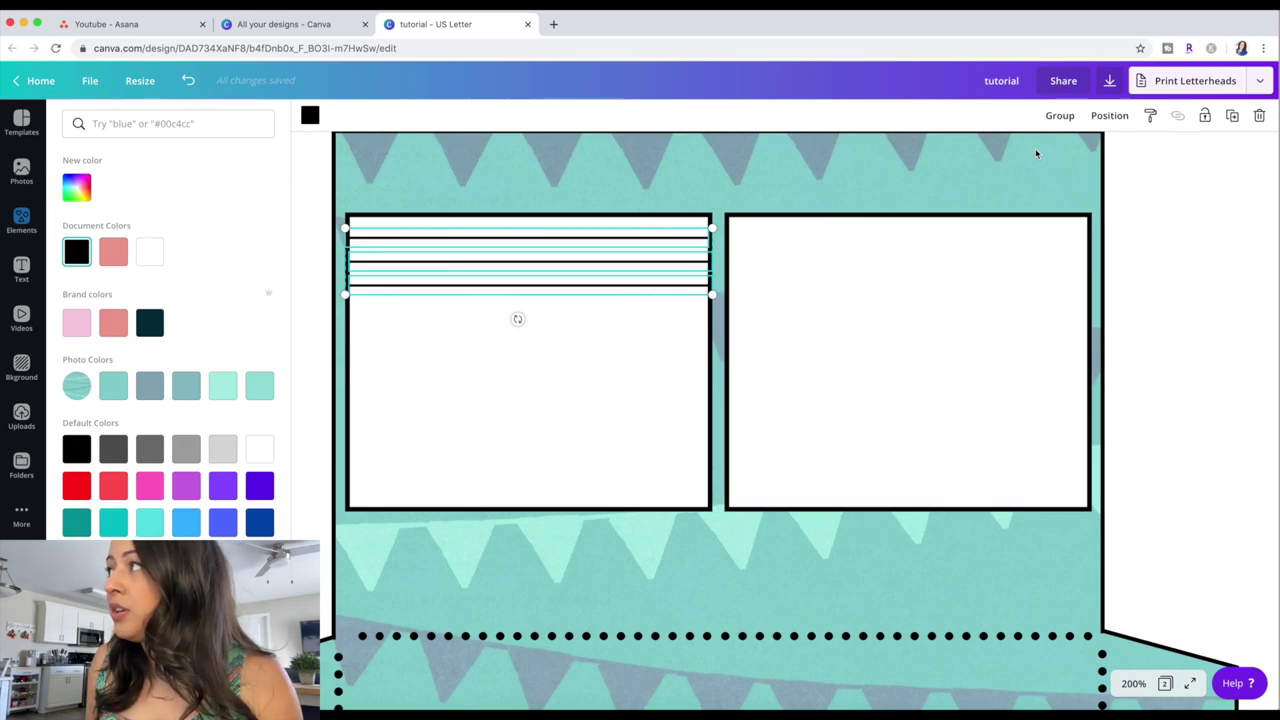
left_click(1060, 116)
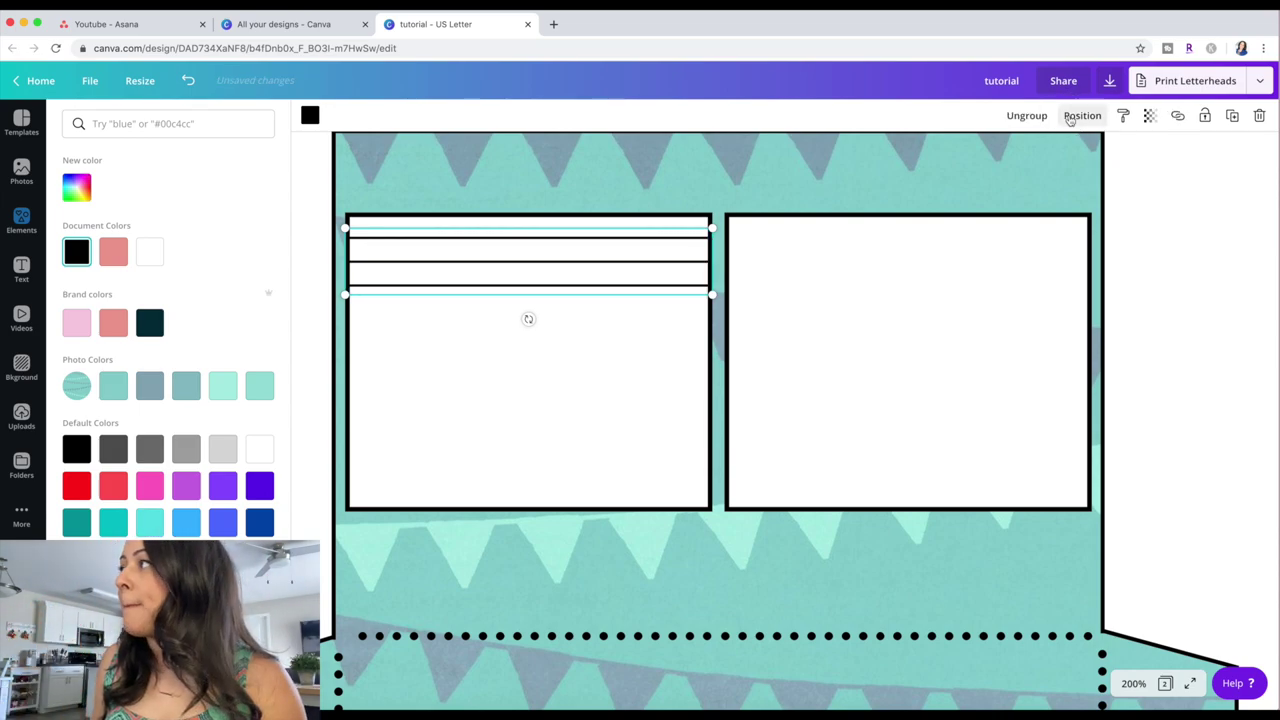
Duplicate the three-line group twice, stacking each copy below the previous one with matching line spacing in the left box.
left_click(1233, 116)
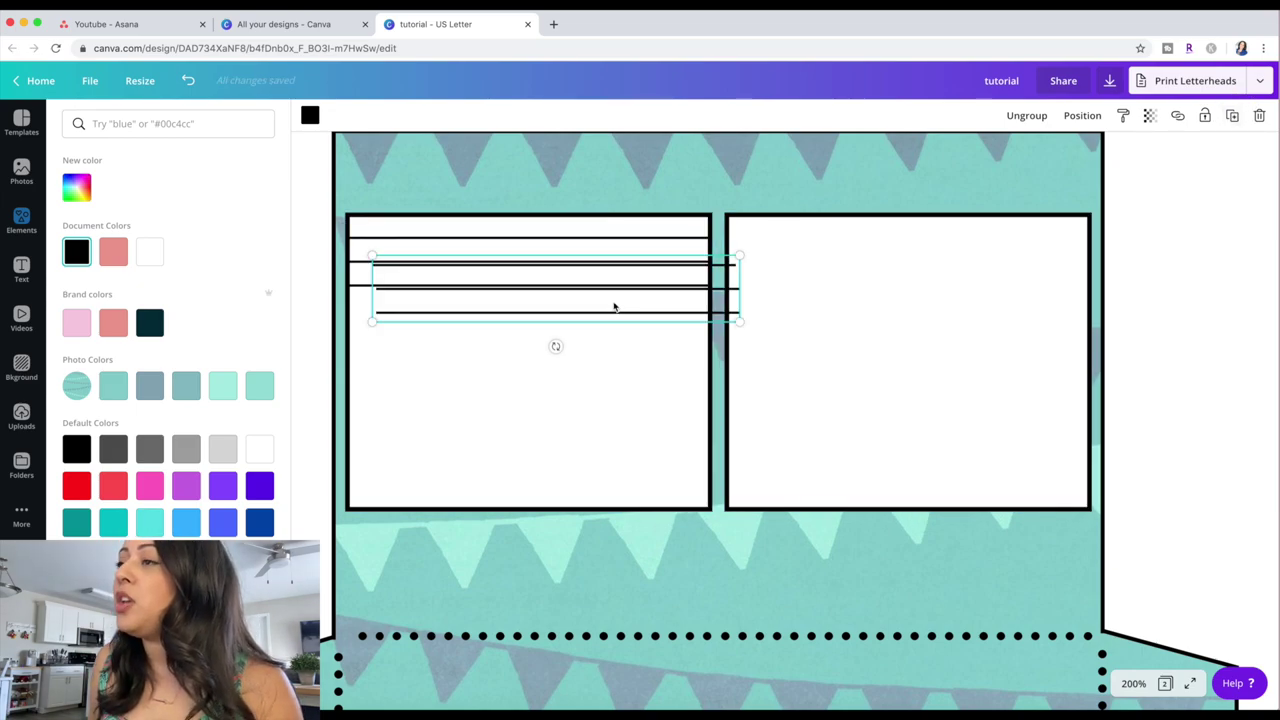
left_click_drag(615, 317, 589, 360)
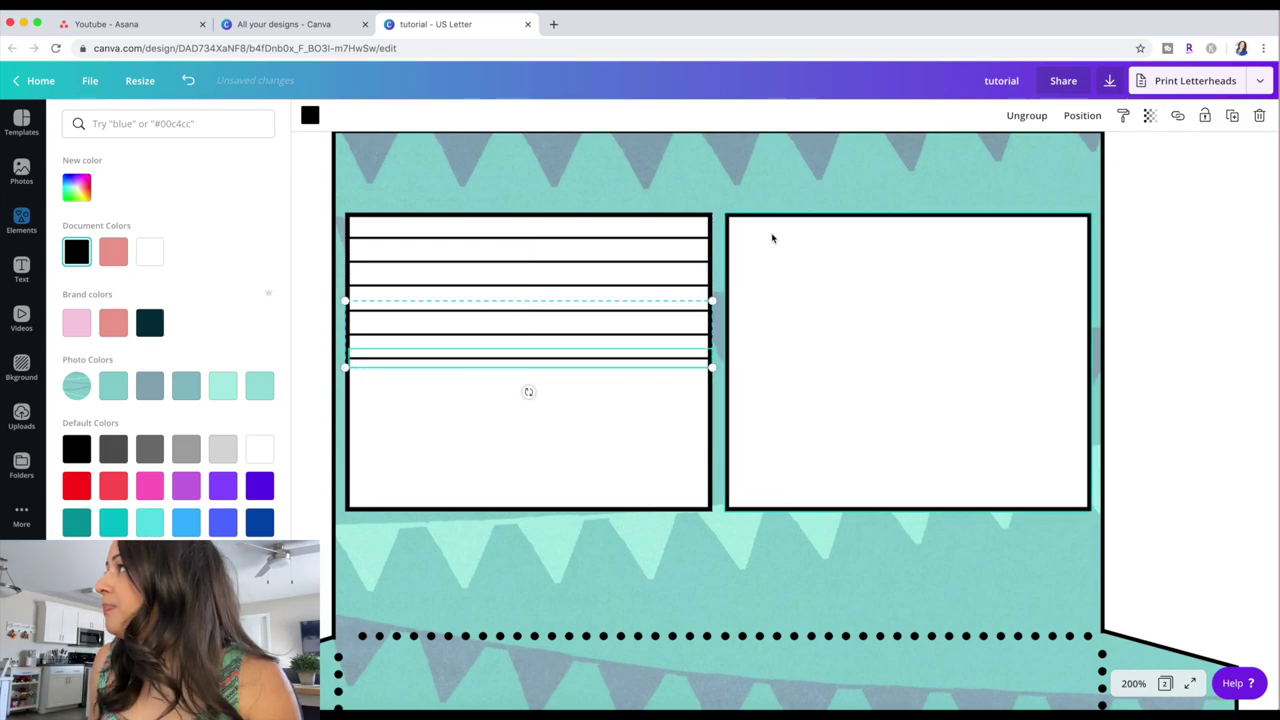
left_click(1232, 116)
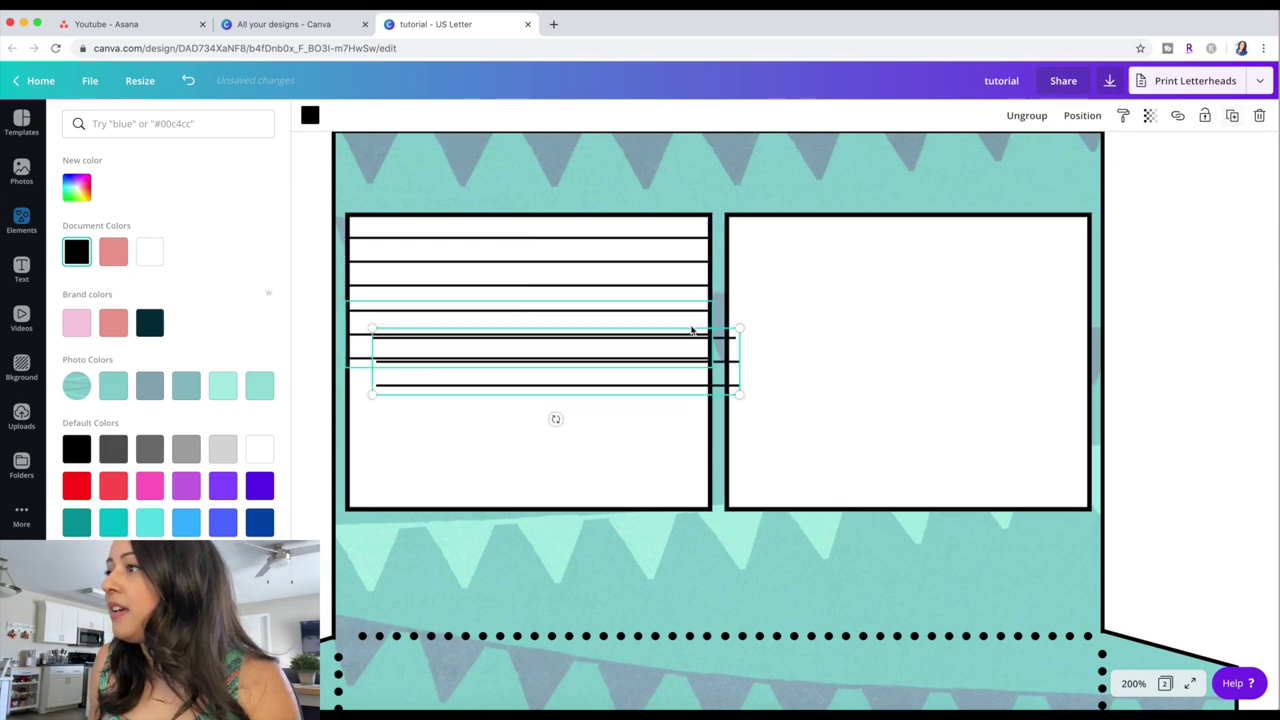
left_click_drag(669, 377, 643, 425)
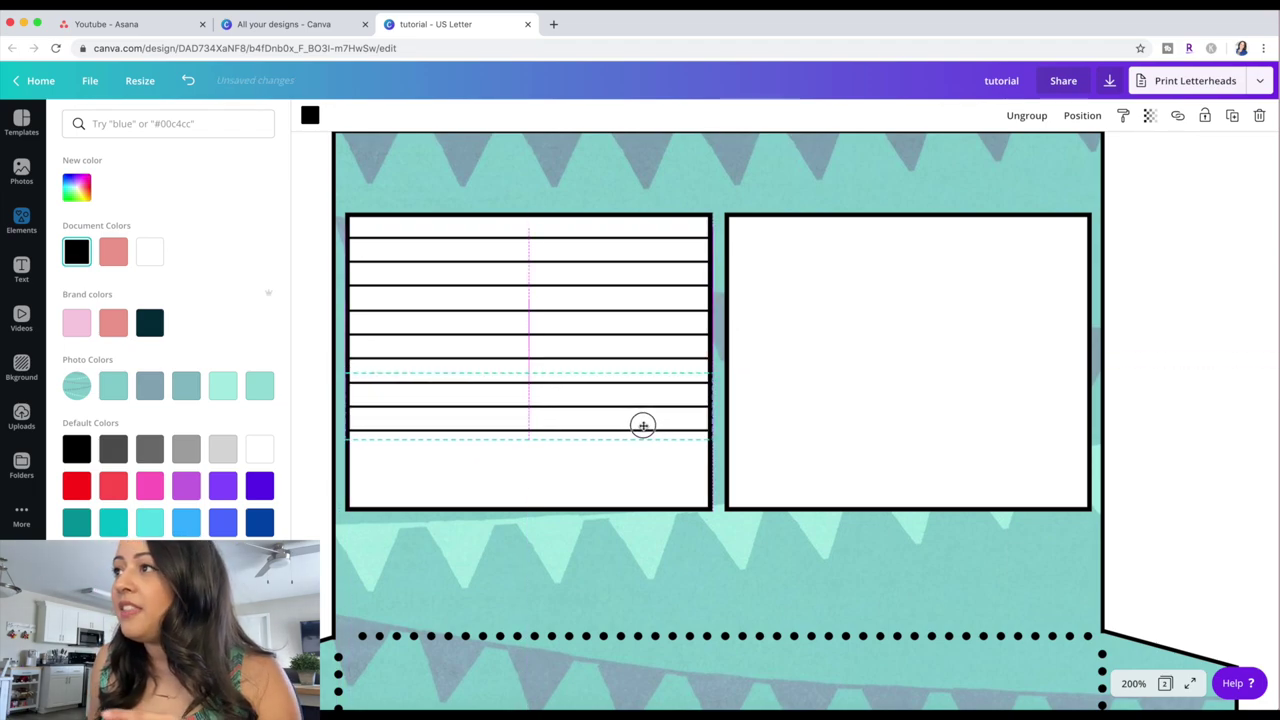
left_click_drag(643, 426, 643, 426)
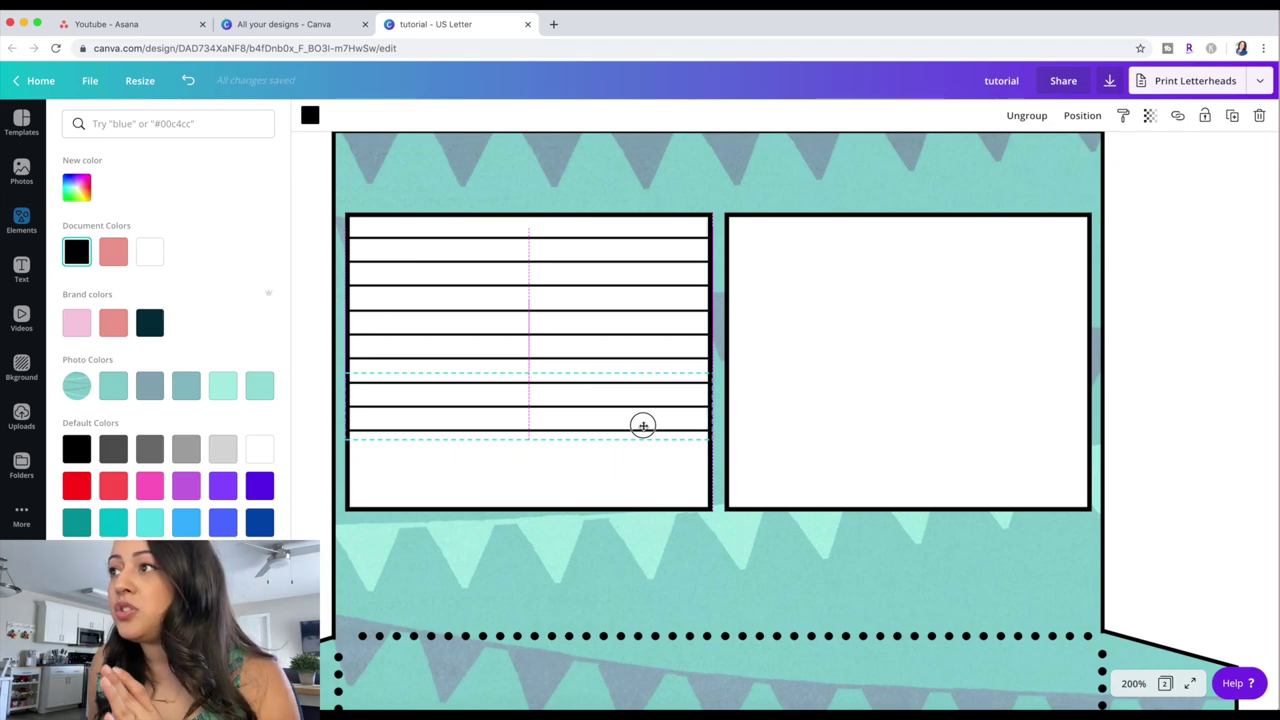
Duplicate the lowest three-line group and stack the copy below it with matching spacing, reaching the left box's lower edge.
left_click_drag(643, 426, 643, 427)
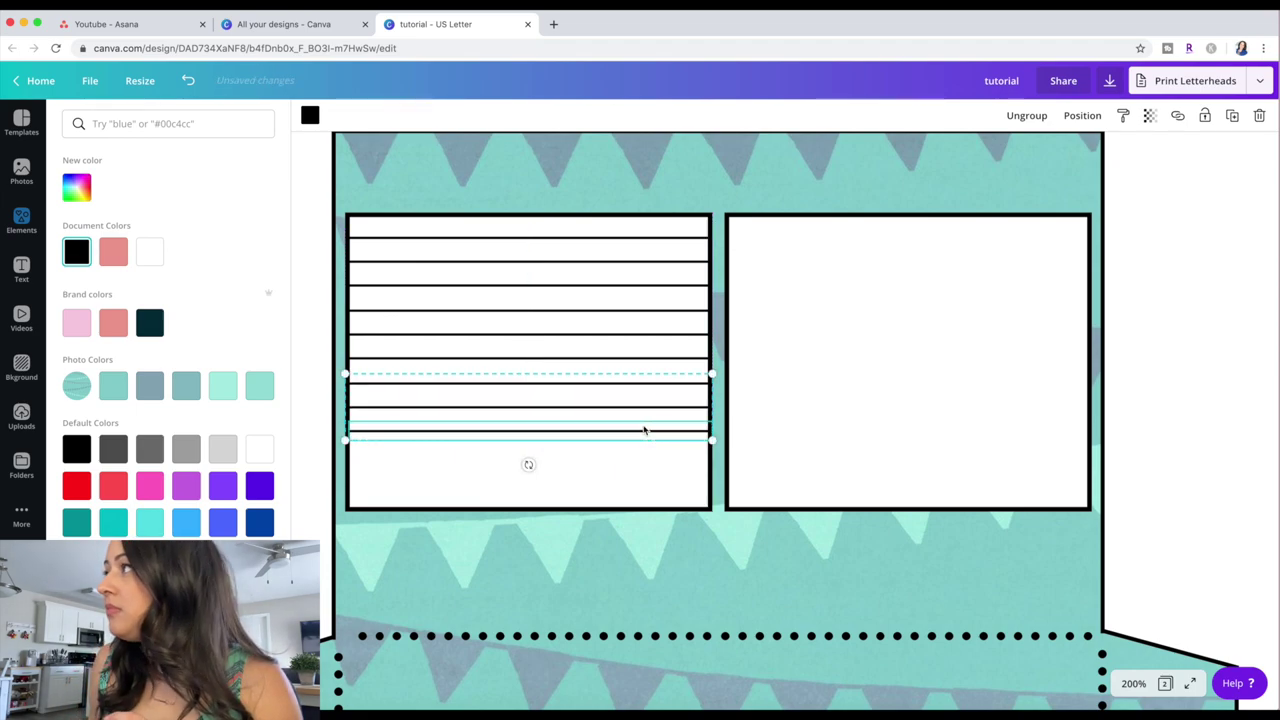
left_click(1231, 116)
left_click_drag(631, 457, 604, 510)
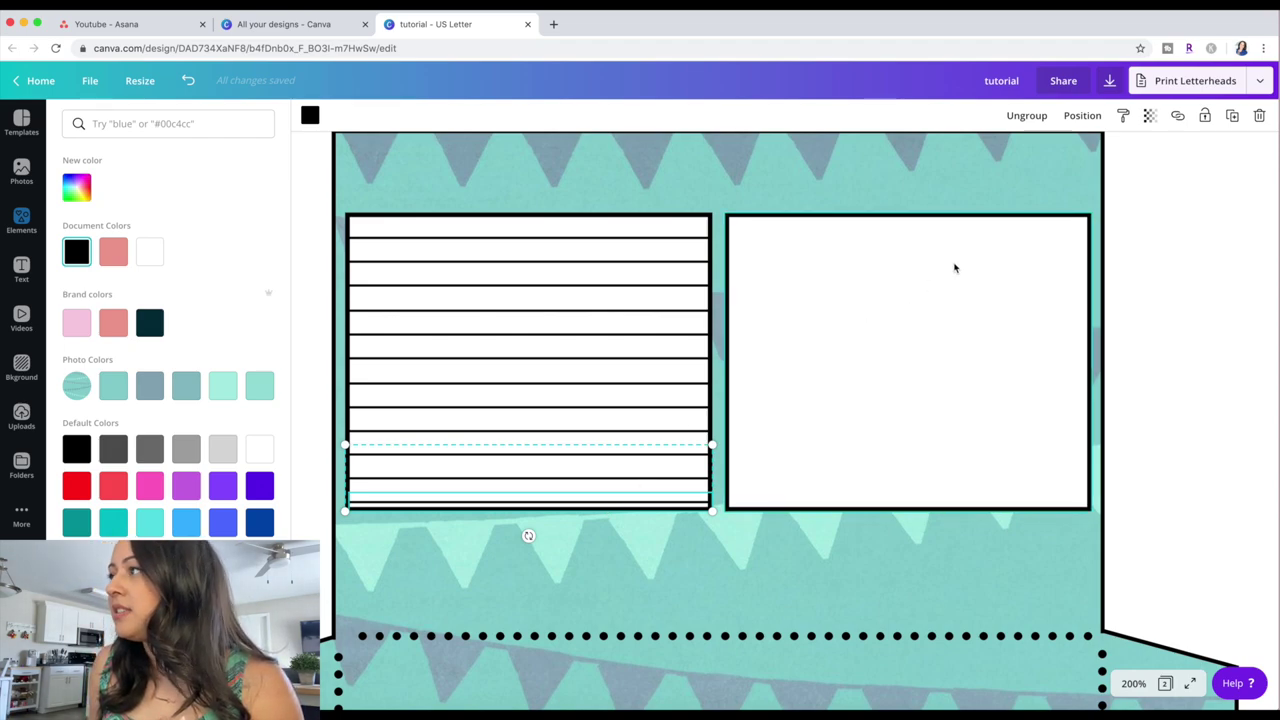
left_click(1136, 259)
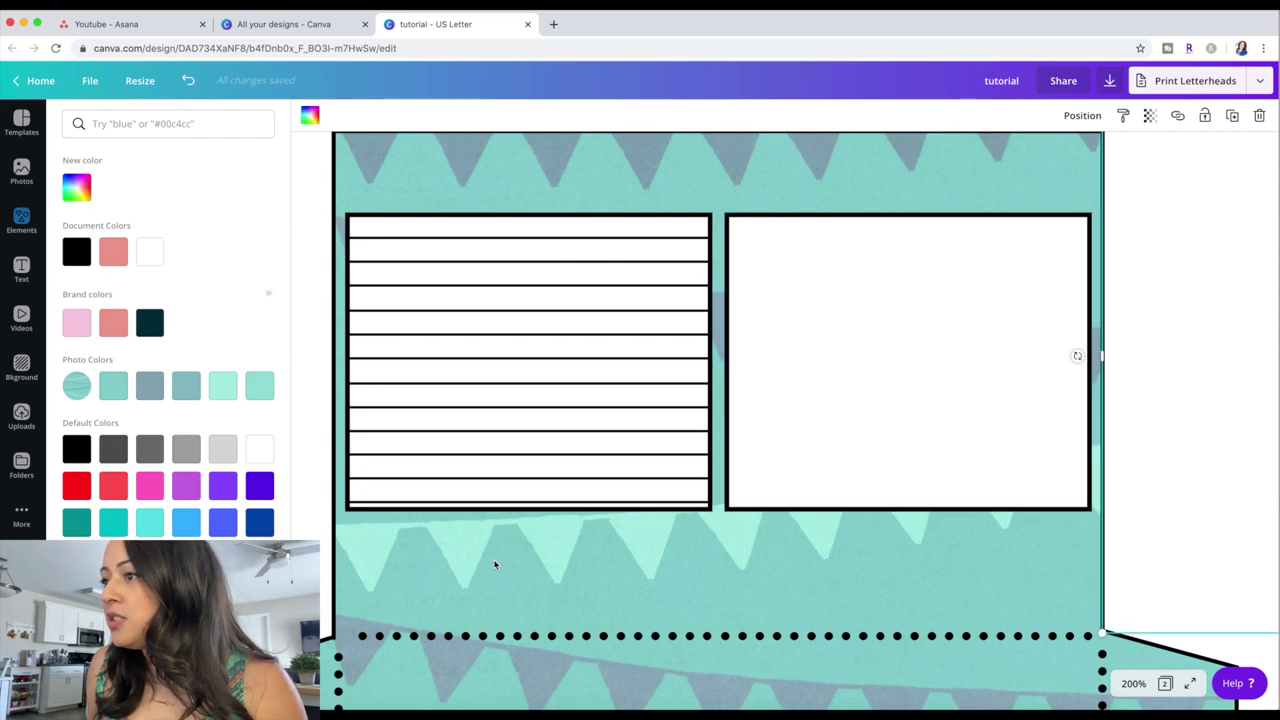
Ungroup the lowest three-line group in the left box and select its last line on its own.
left_click(481, 505)
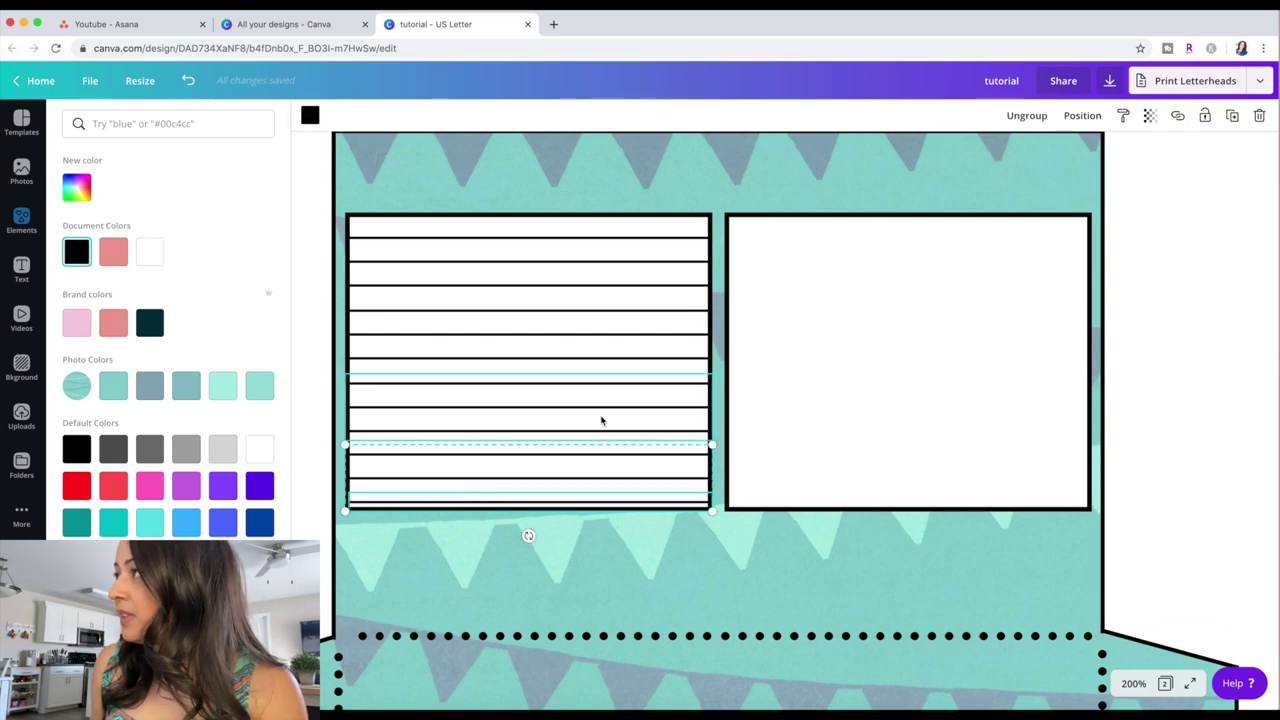
left_click(1022, 118)
left_click(1157, 257)
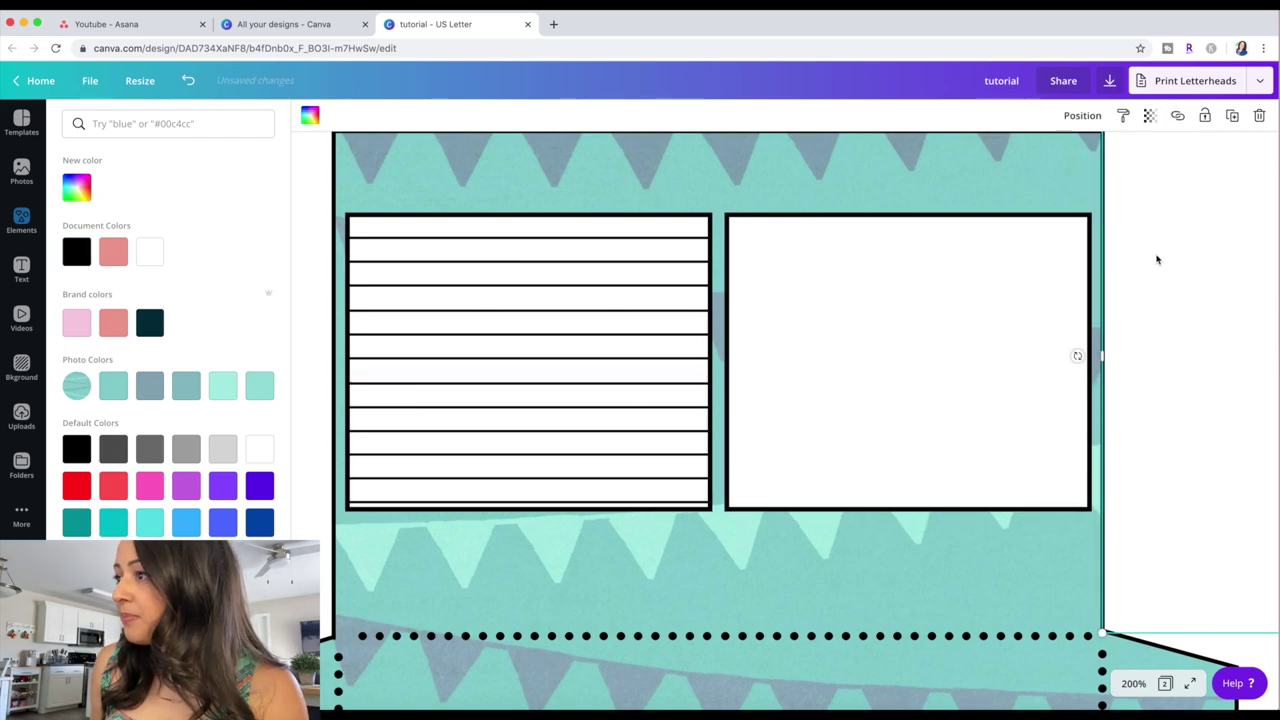
left_click(596, 510)
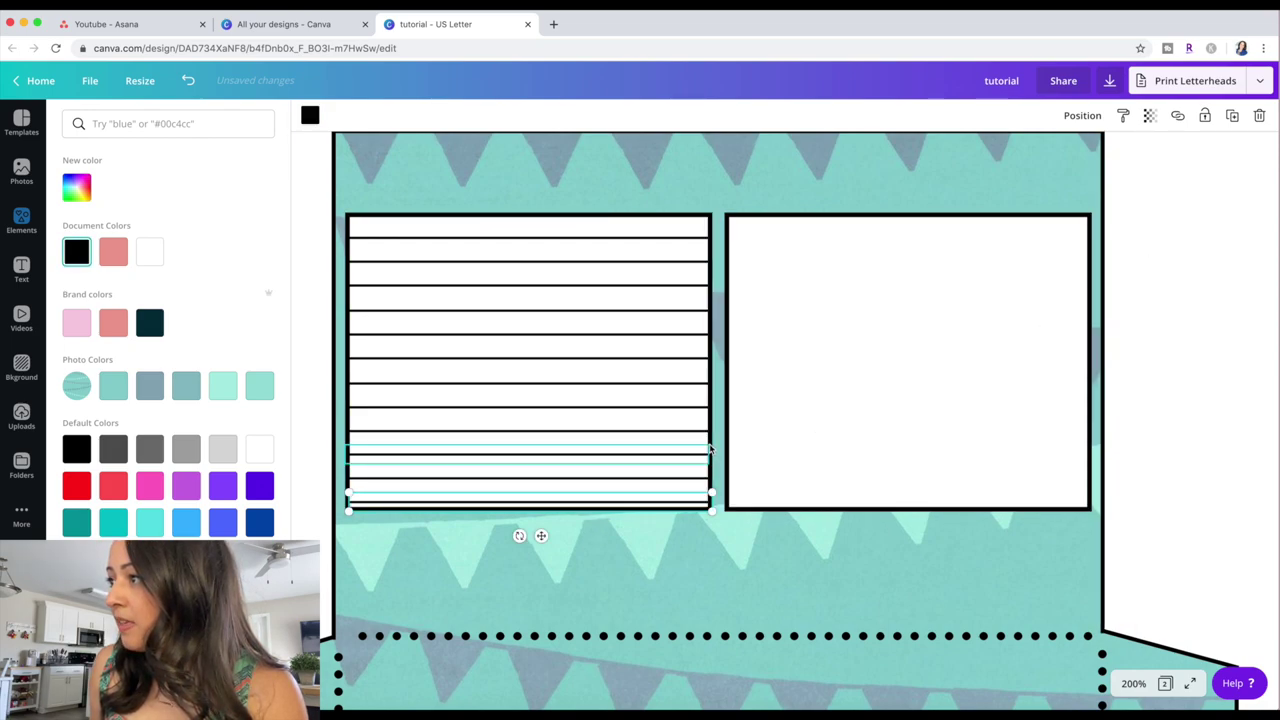
Shorten the left box so its lower edge meets the last line, and delete that overlapping line.
left_click(690, 420)
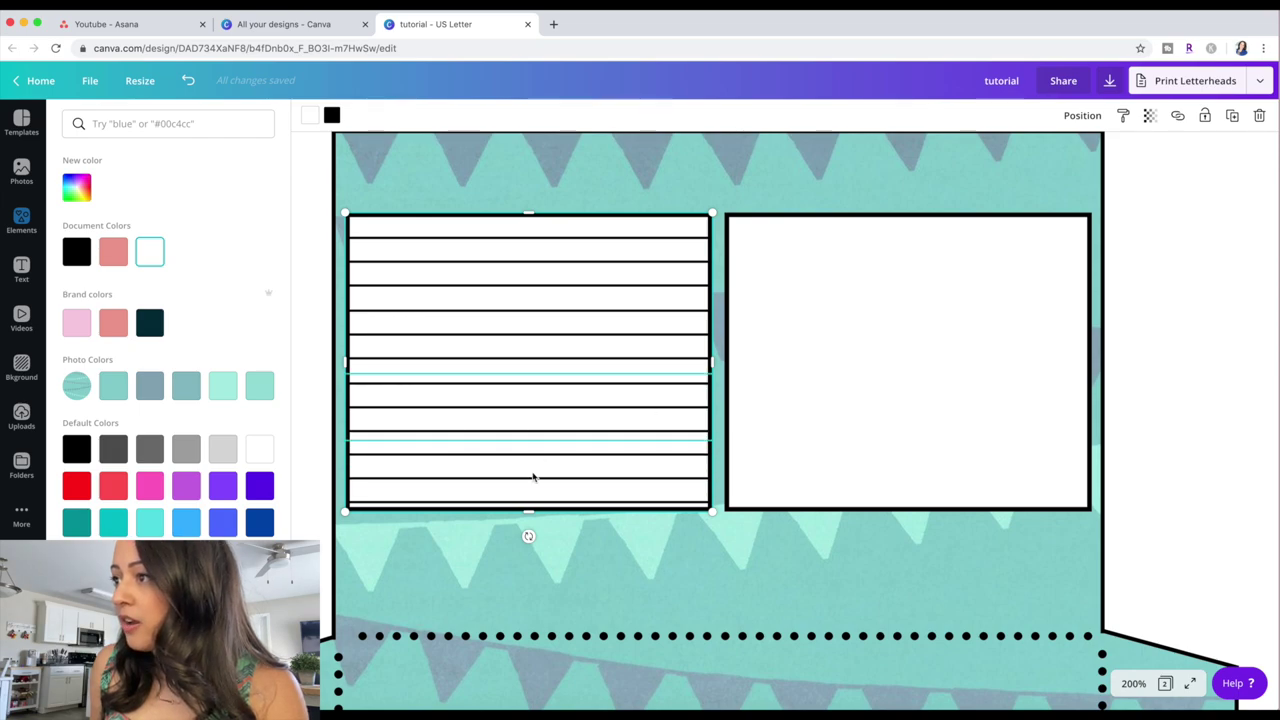
left_click(528, 510)
left_click_drag(528, 510, 528, 505)
left_click(1146, 517)
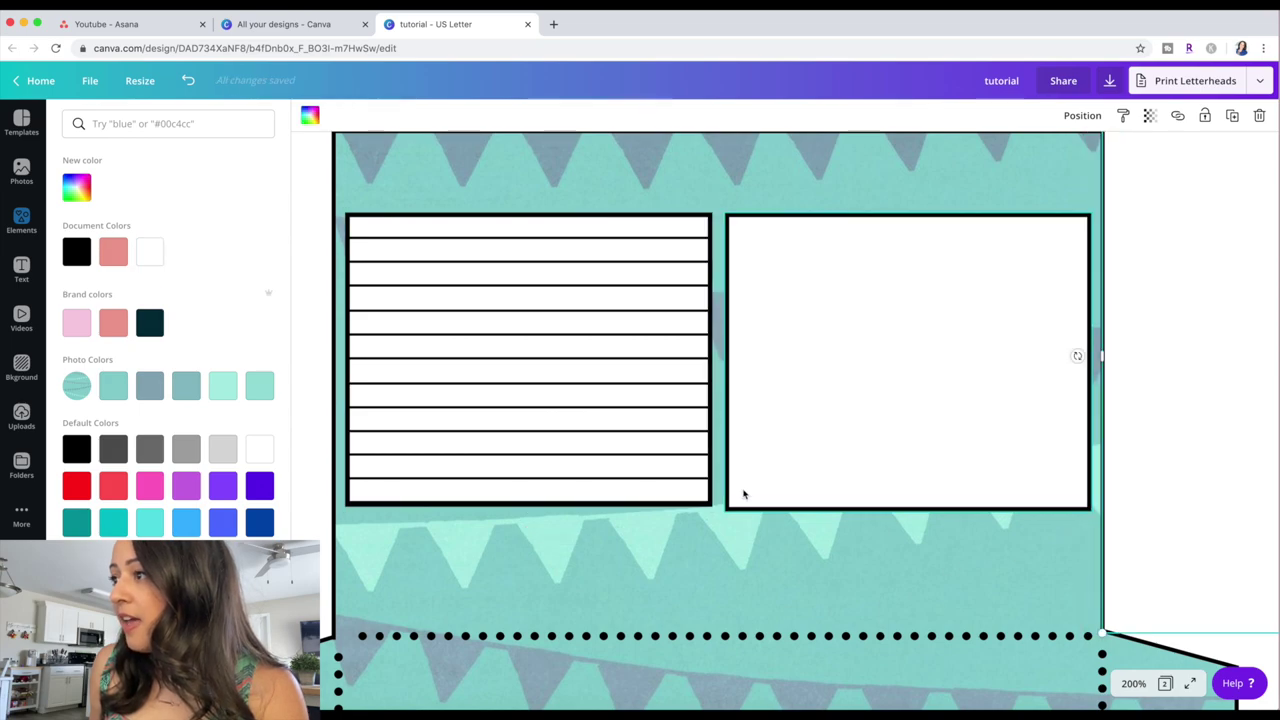
left_click(560, 508)
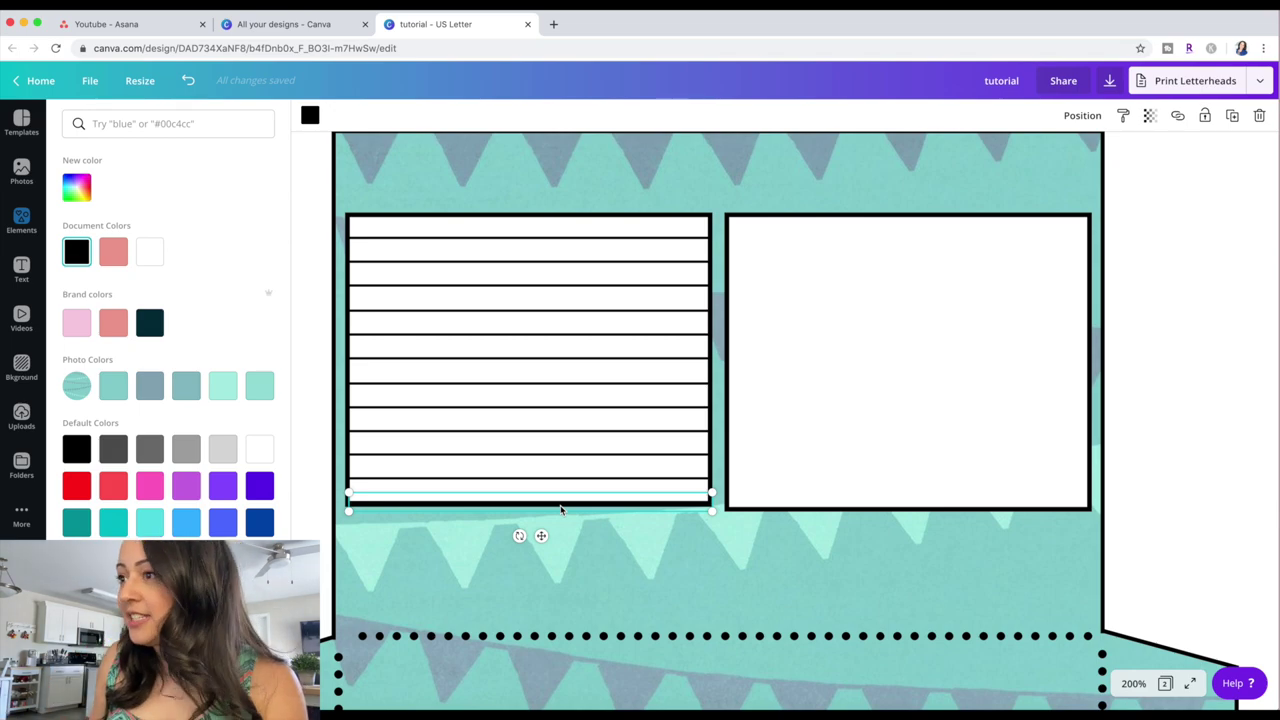
key("Escape")
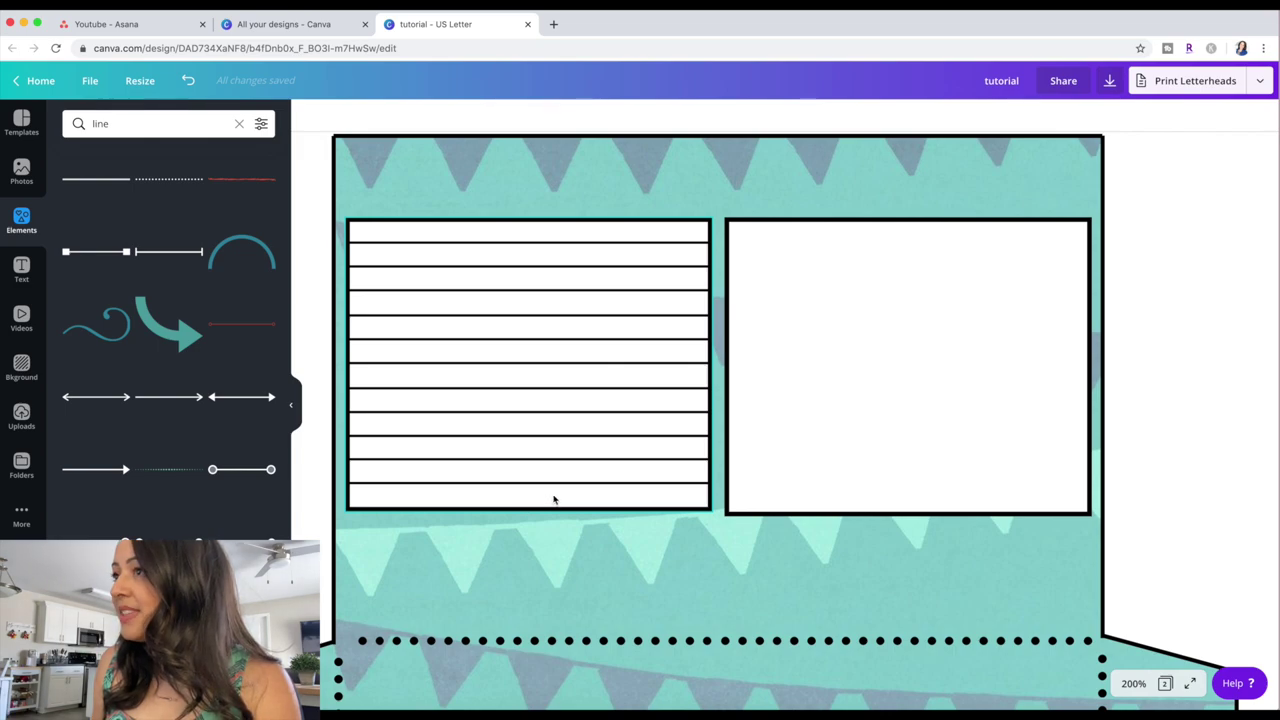
Duplicate all the line groups and the two single lines in the left box together.
left_click(606, 242)
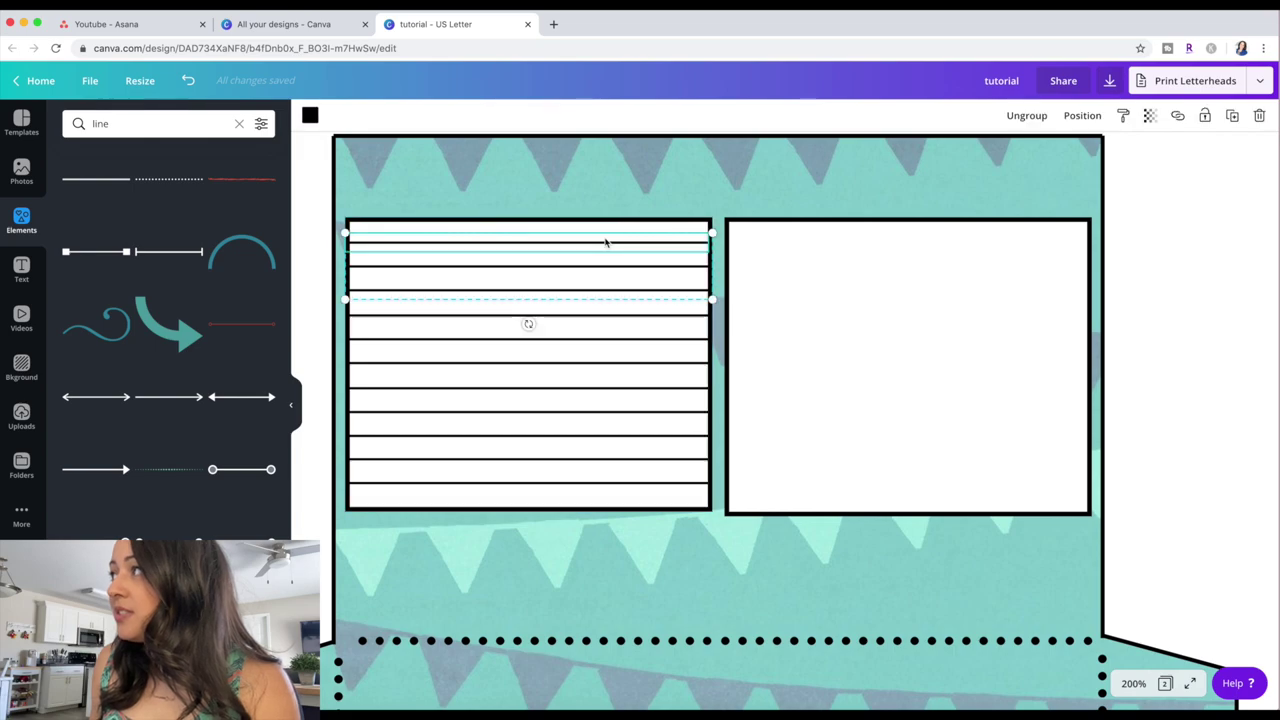
left_click(611, 322, "shift")
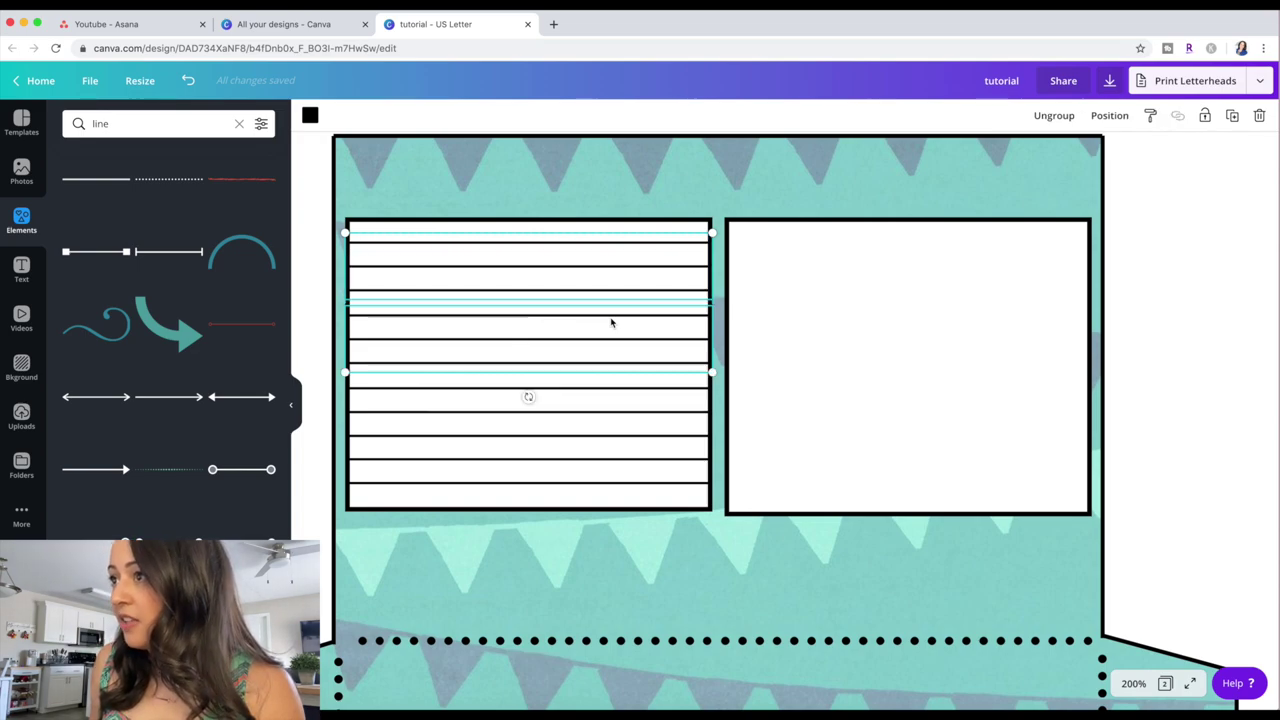
left_click(616, 402, "shift")
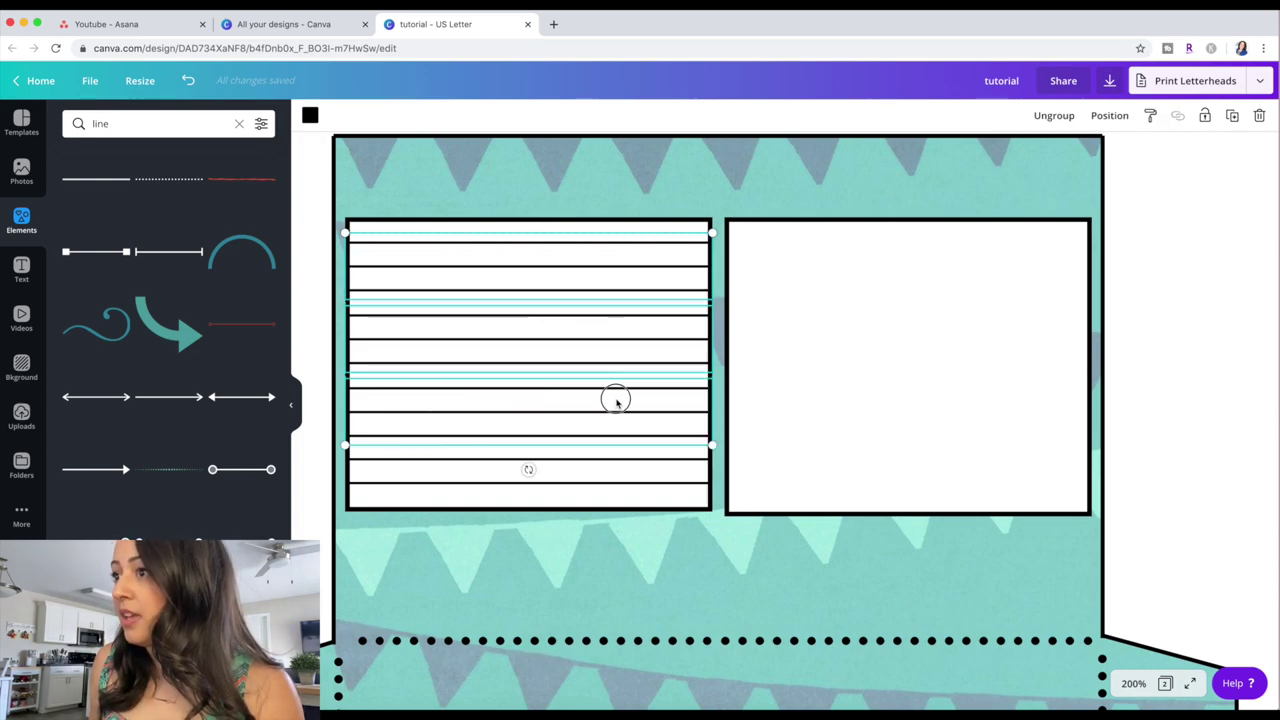
left_click(623, 462, "shift")
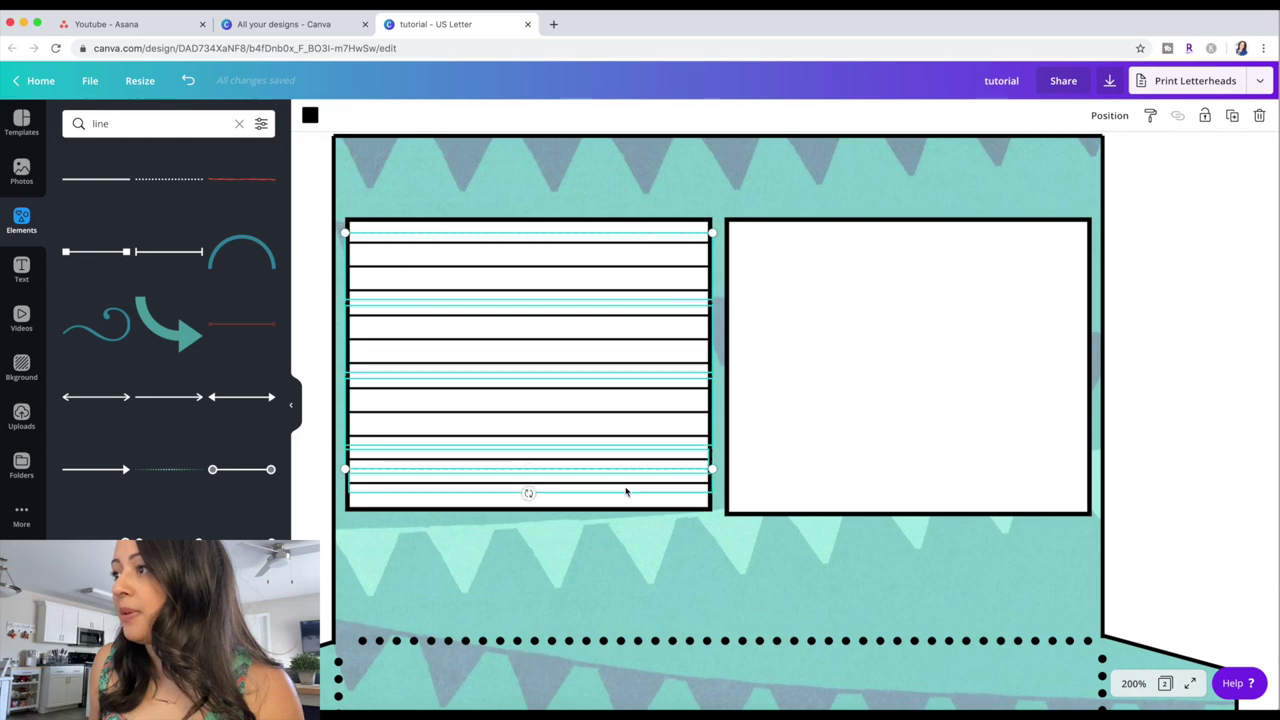
left_click(626, 489, "shift")
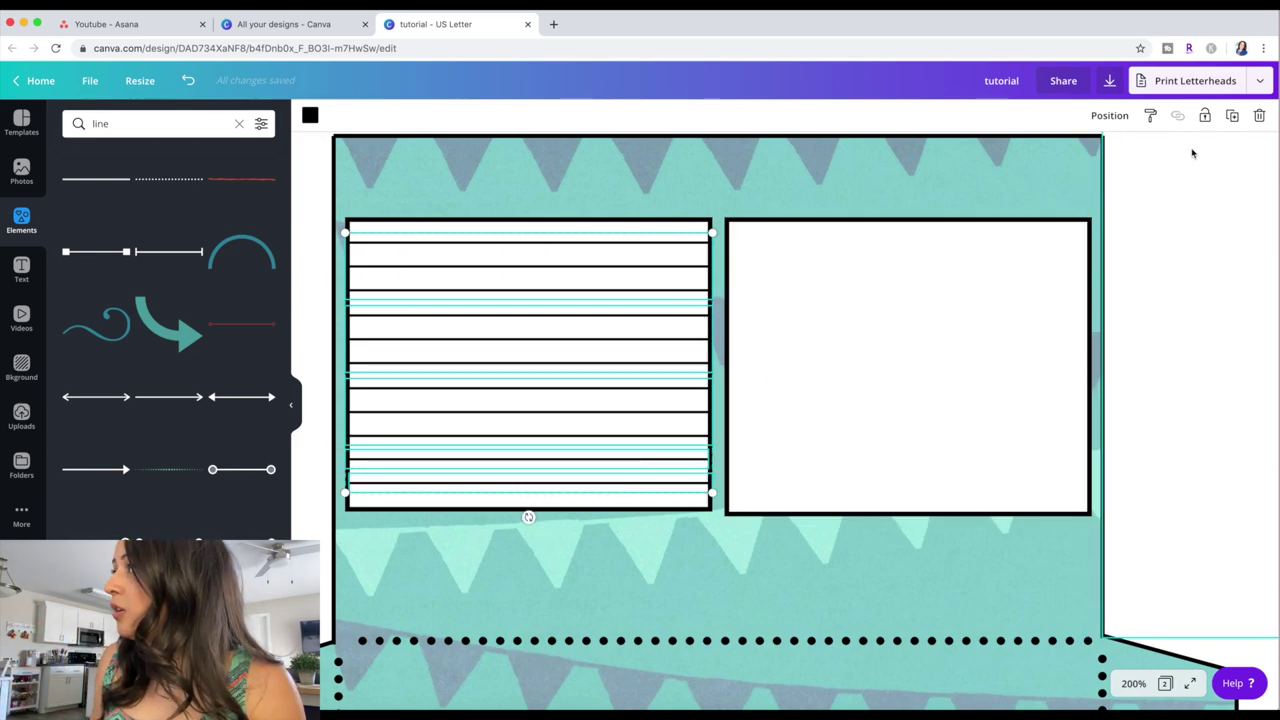
left_click(1232, 116)
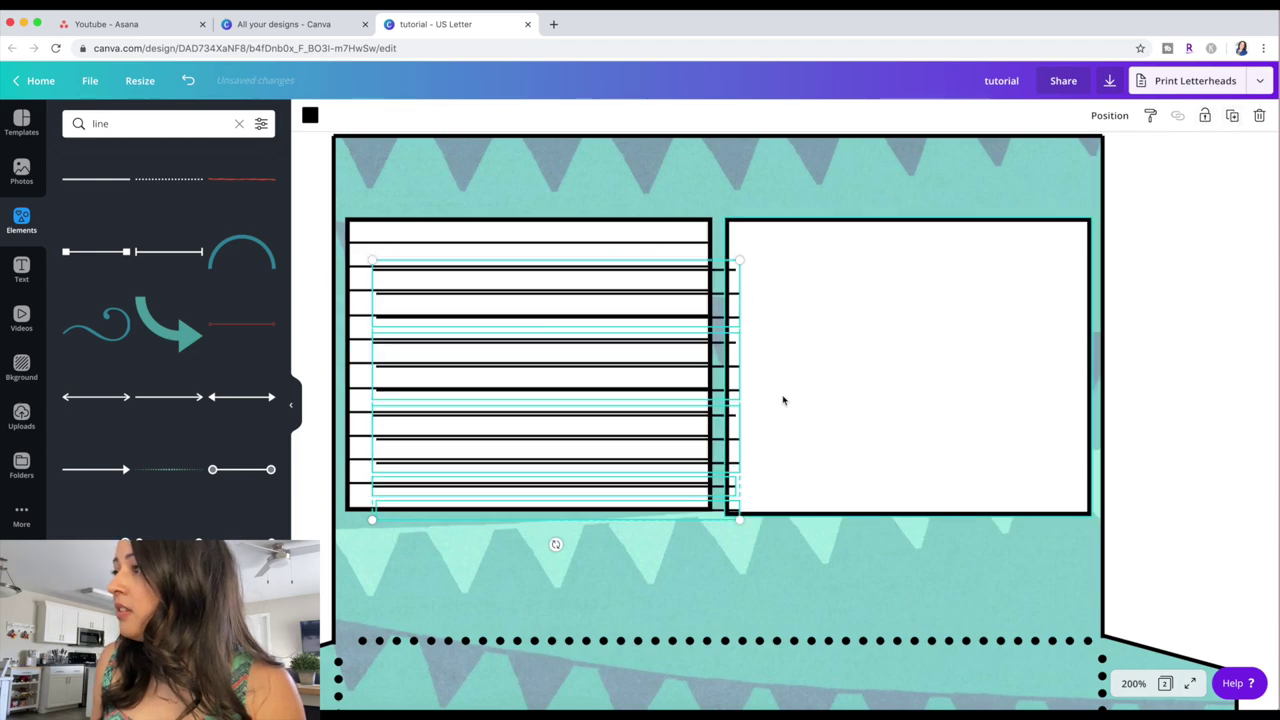
Move the copied lines into the right box, level with the left box's lines and fitted between its side borders.
left_click_drag(731, 463, 1085, 435)
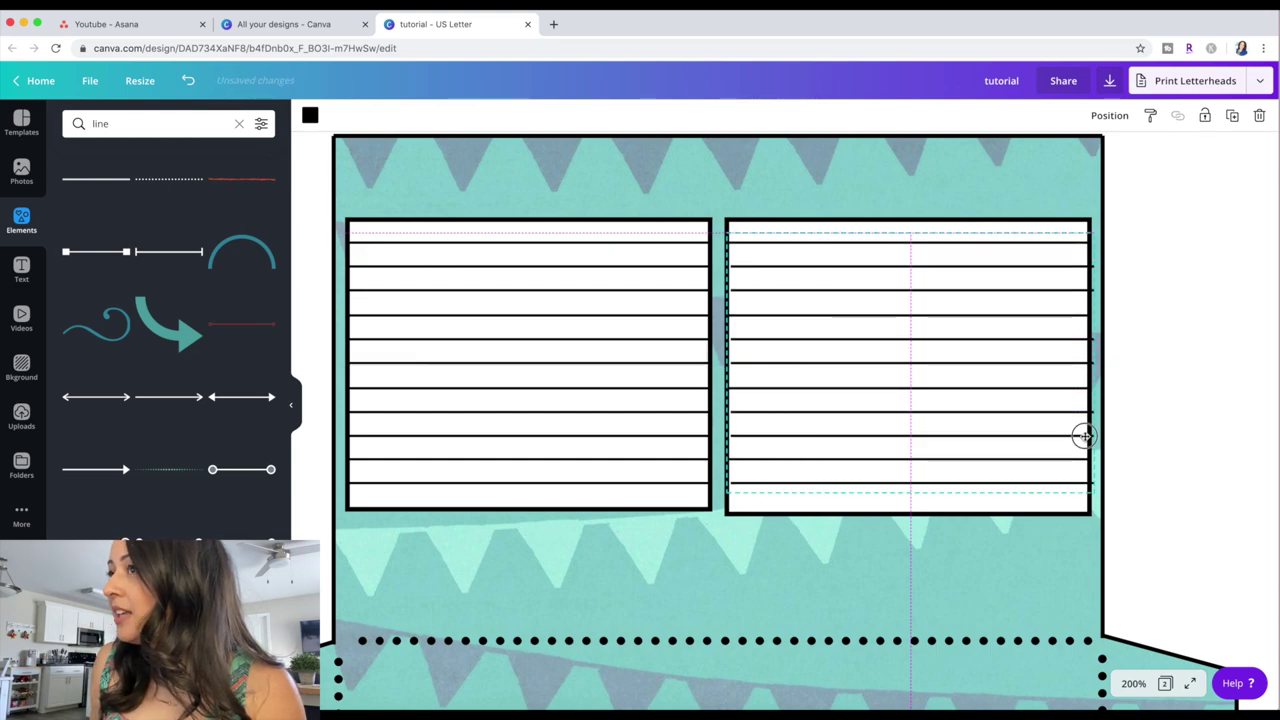
left_click_drag(1085, 436, 1086, 438)
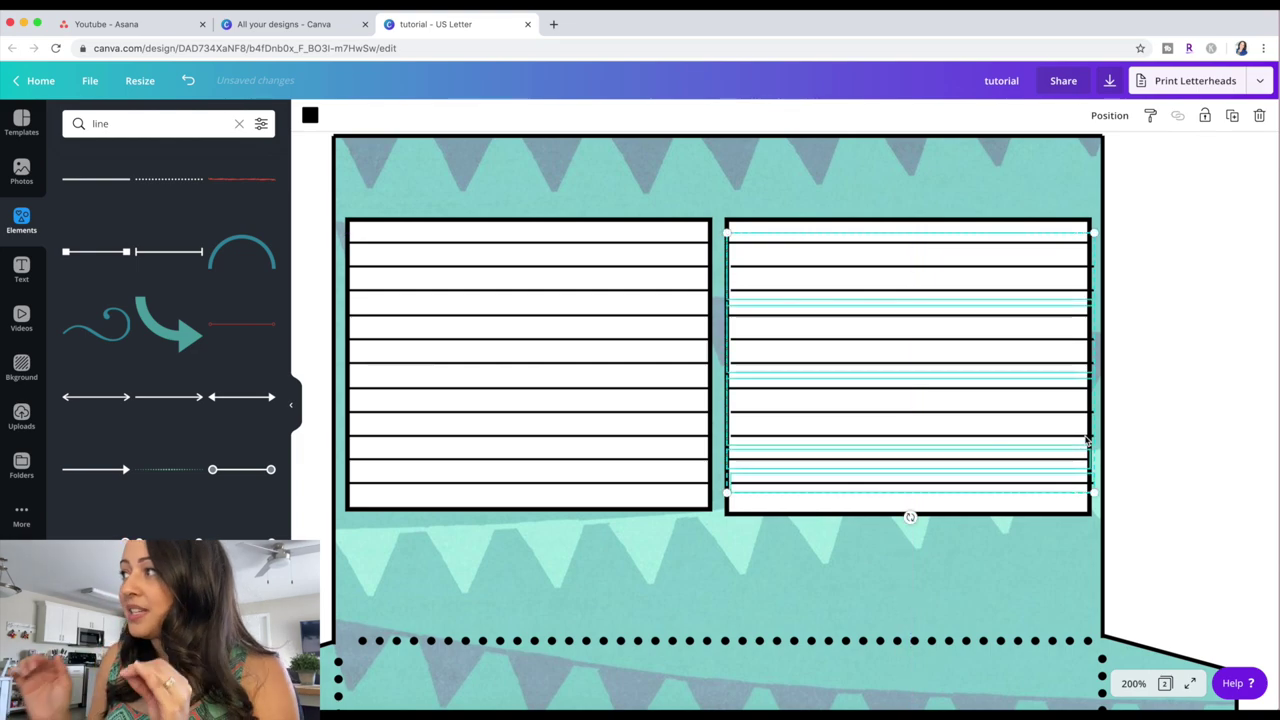
key("Left")
key("Left")
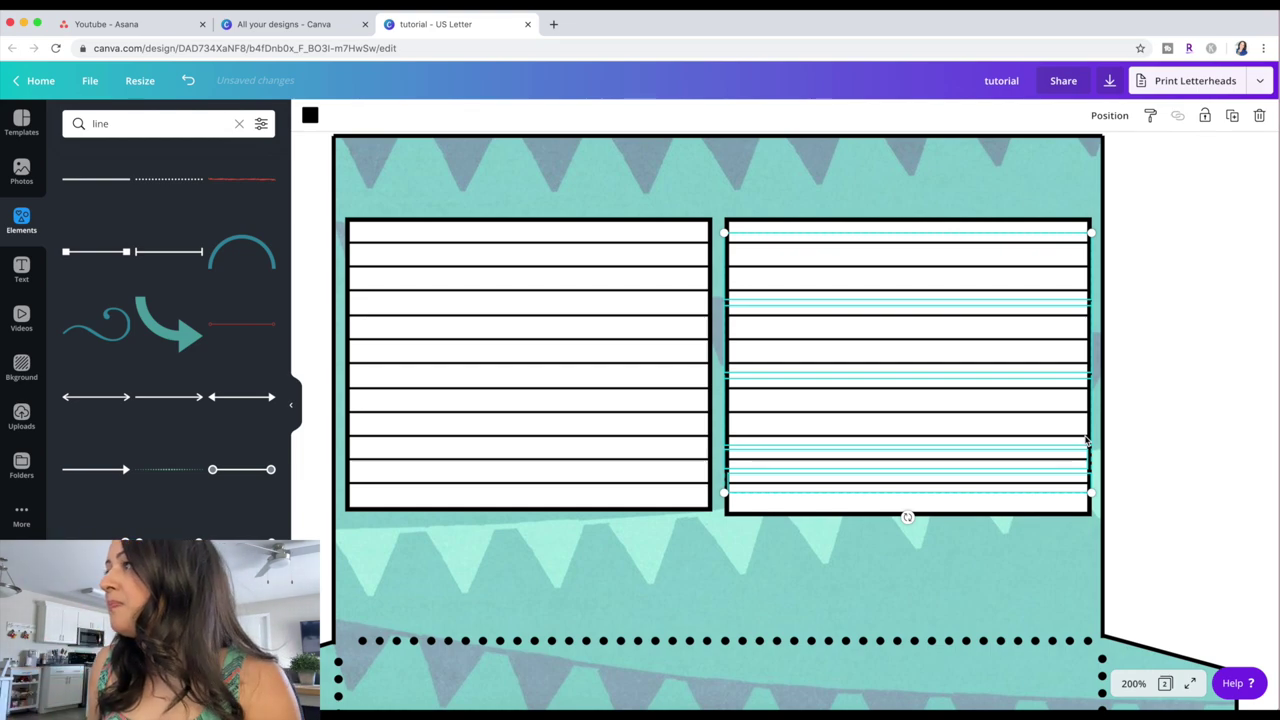
left_click(1164, 417)
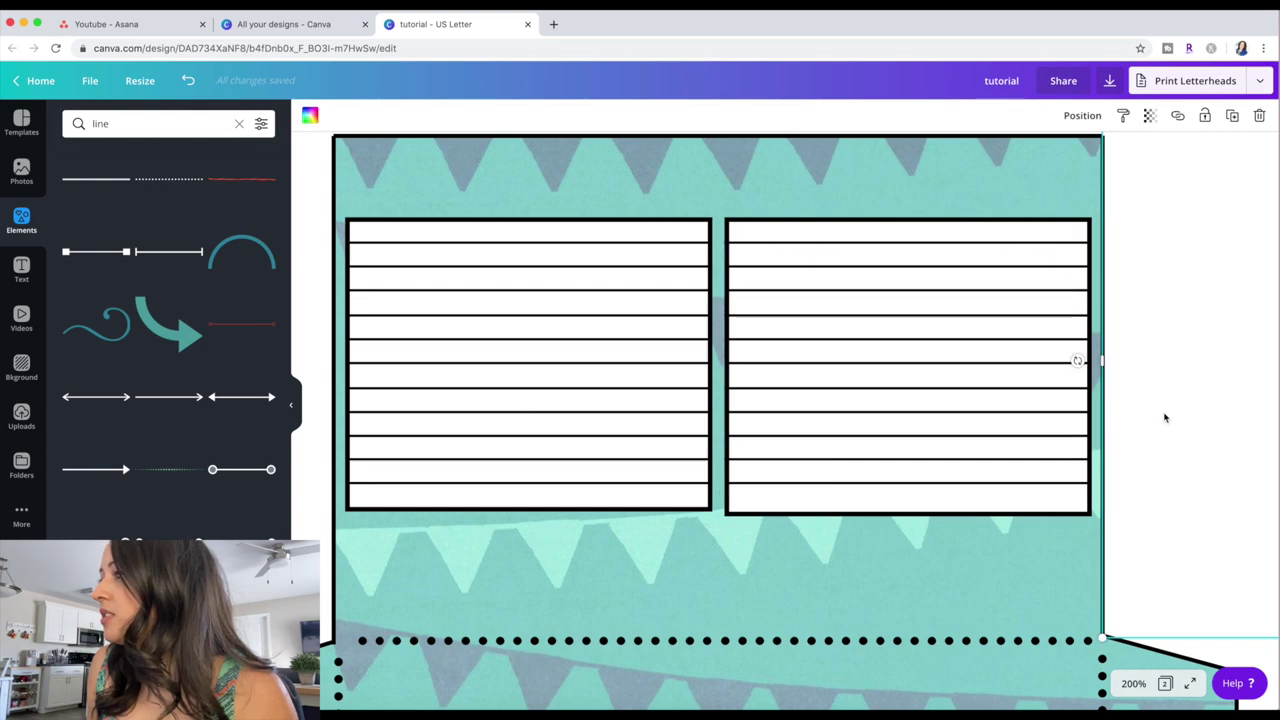
Nudge the third line group in the right box slightly to fit its side borders.
left_click(930, 403)
left_click_drag(930, 403, 1068, 421)
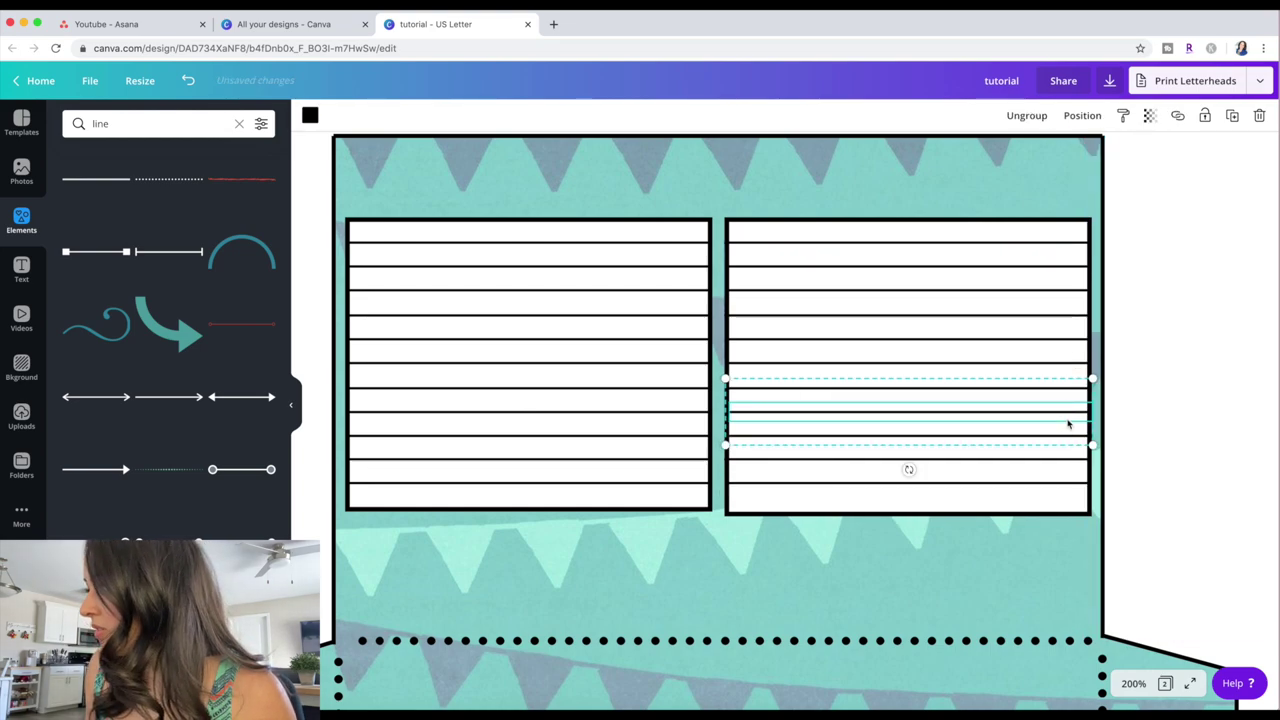
left_click(1197, 460)
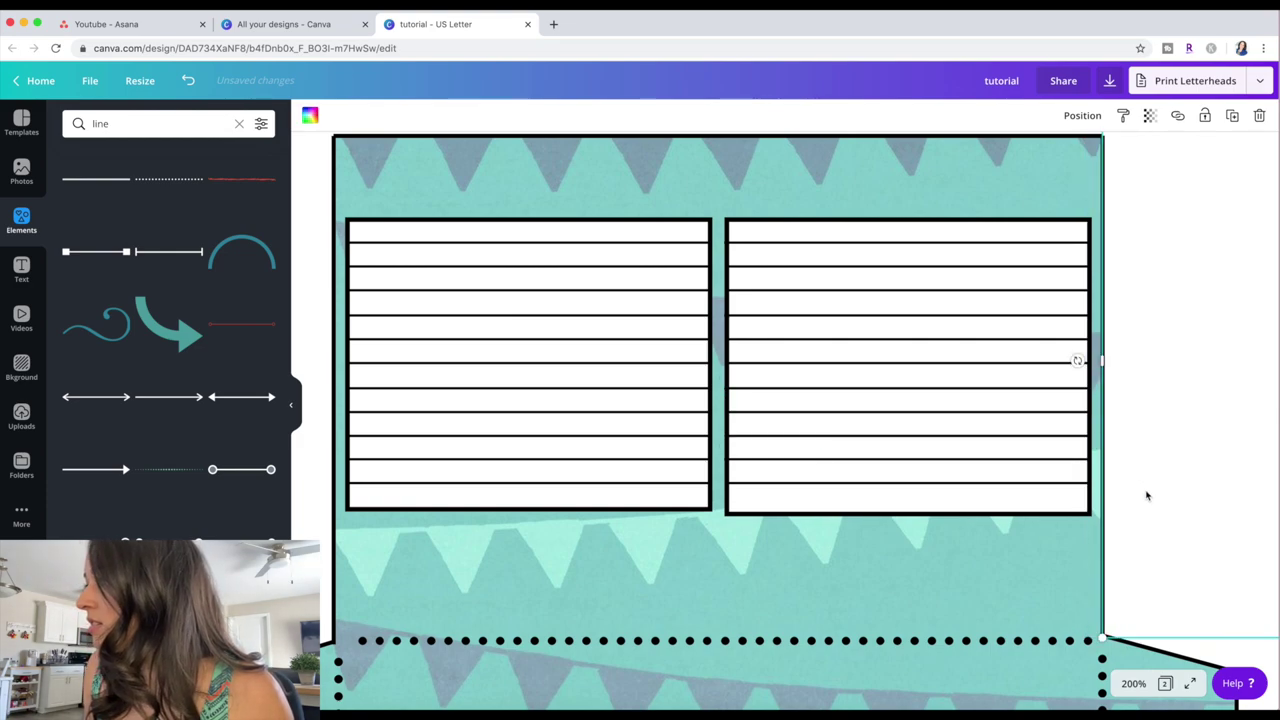
Shorten the right box from below so its lower edge lines up with the left box's.
left_click(994, 515)
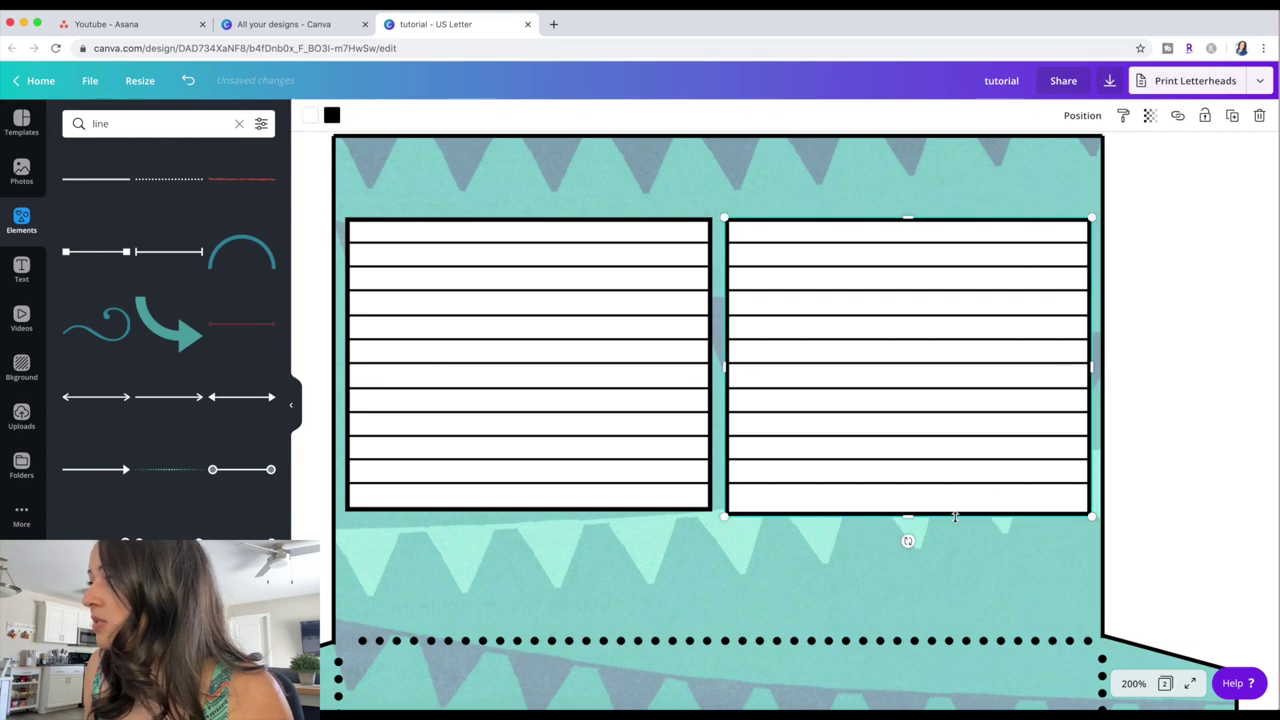
left_click_drag(910, 514, 909, 509)
left_click(1185, 512)
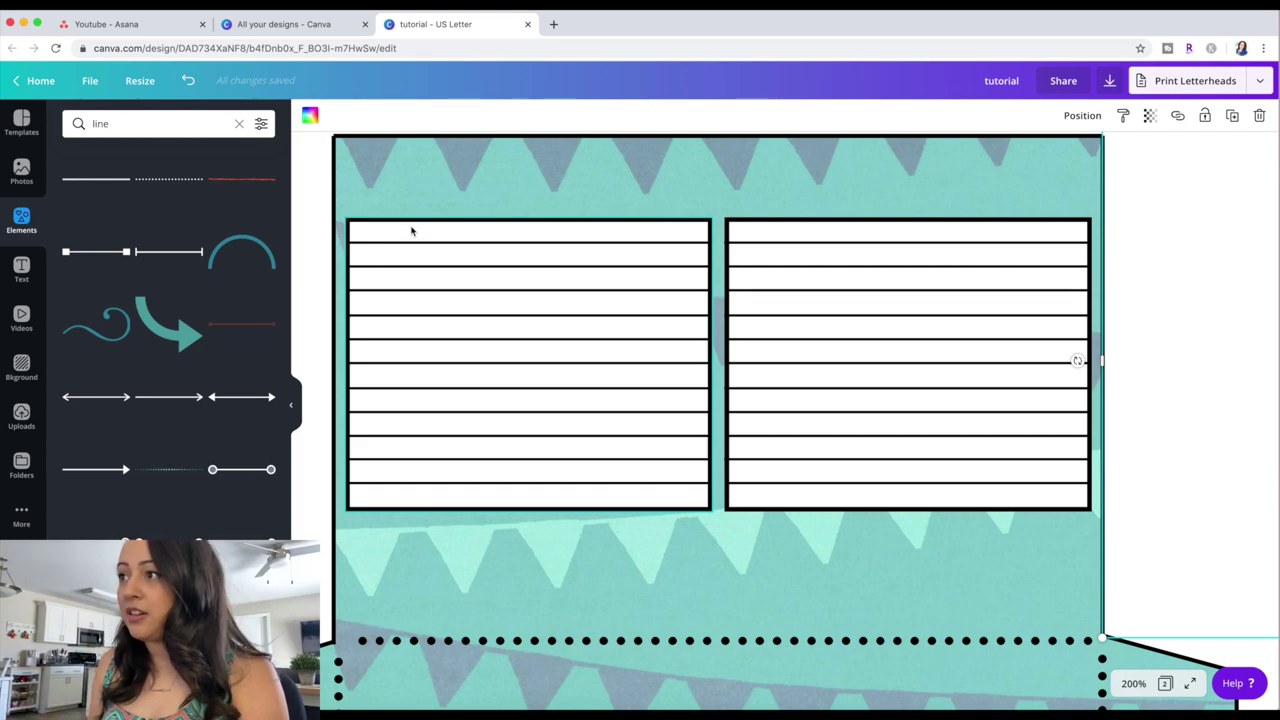
Add a "Date" text heading, scale it to size 9.3 and place it at the left of the left box's first row.
key("t")
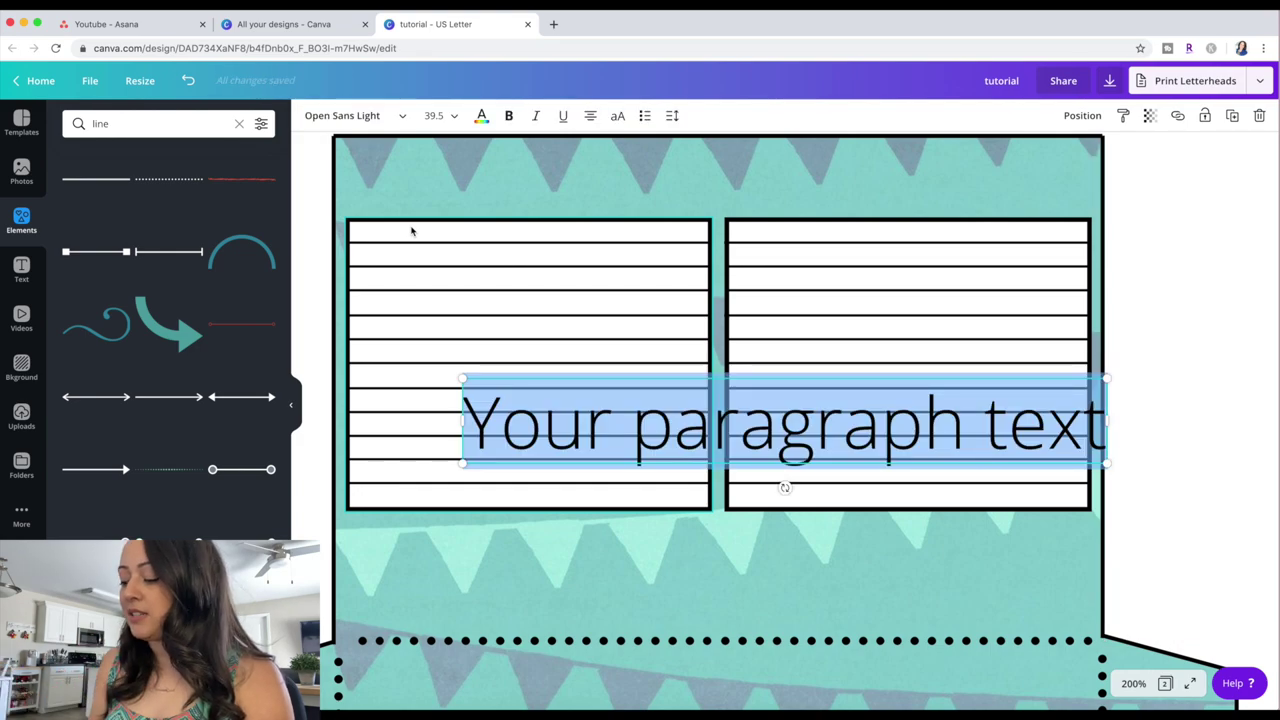
type("Date")
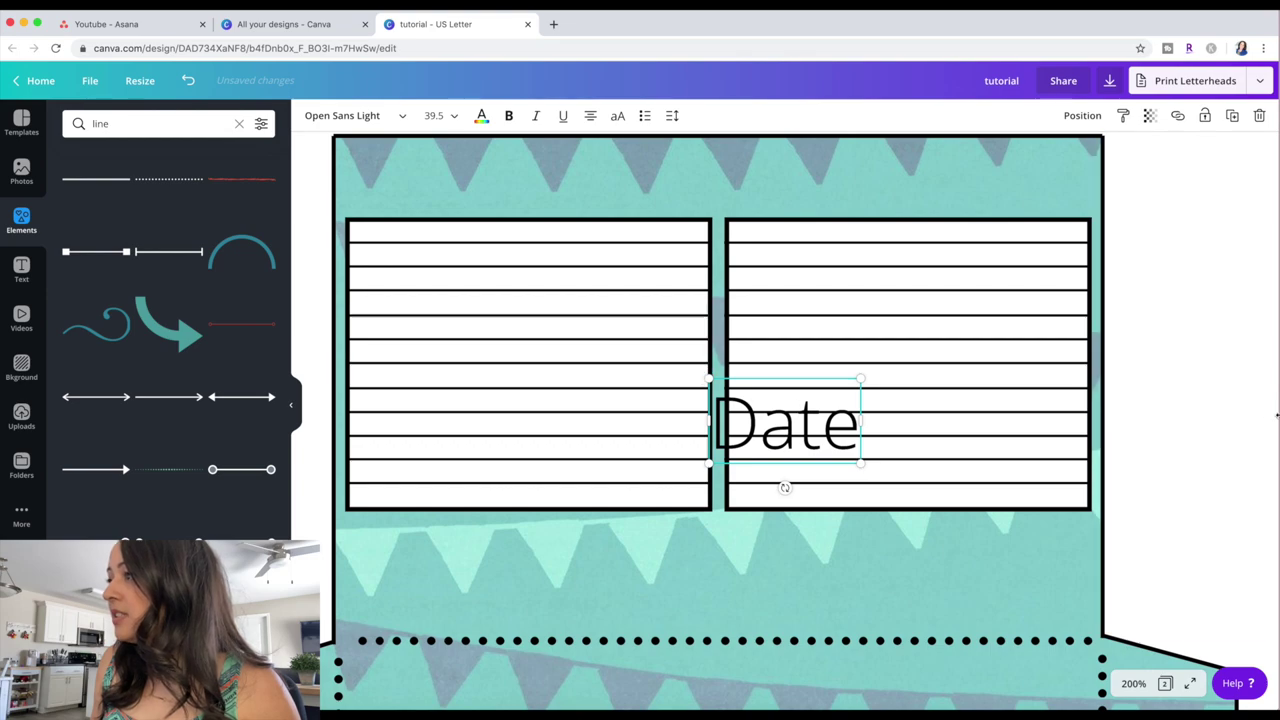
left_click_drag(858, 460, 378, 266)
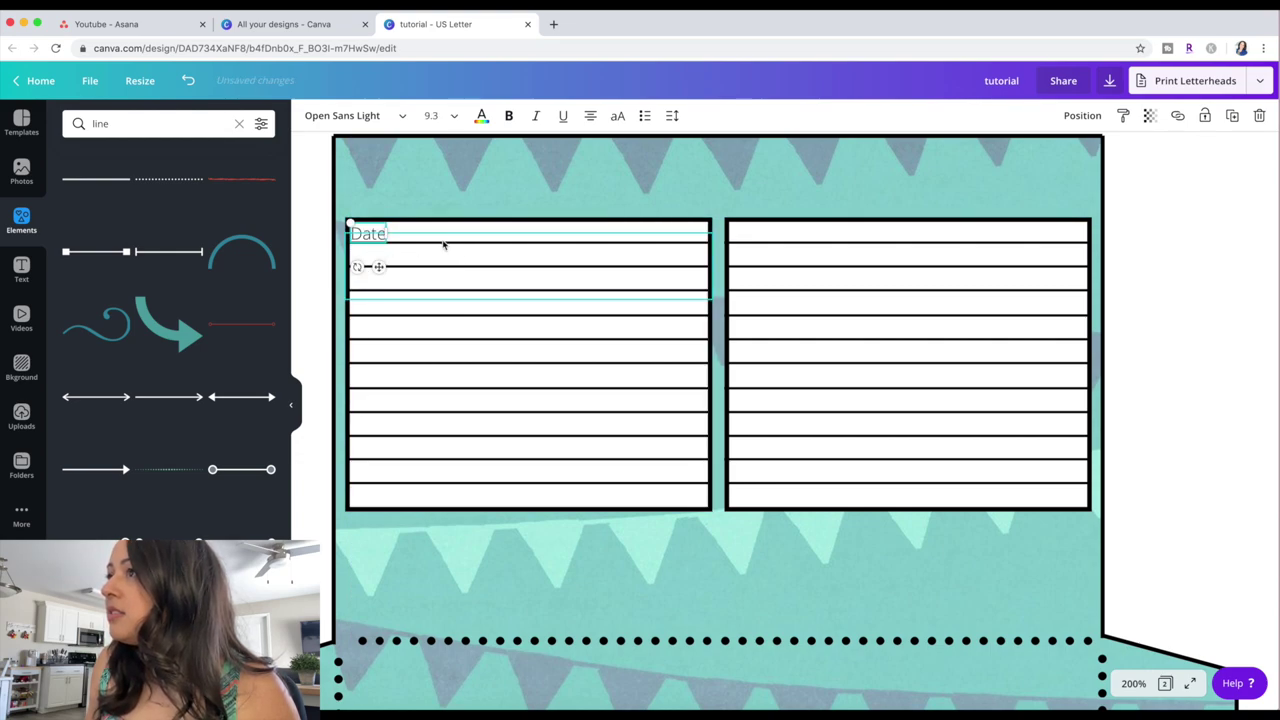
Duplicate the Date heading, change the copy to "Transaction" and place it near the middle of the same row.
left_click(1232, 115)
left_click_drag(405, 293, 439, 265)
double_click(429, 232)
type("Transaction")
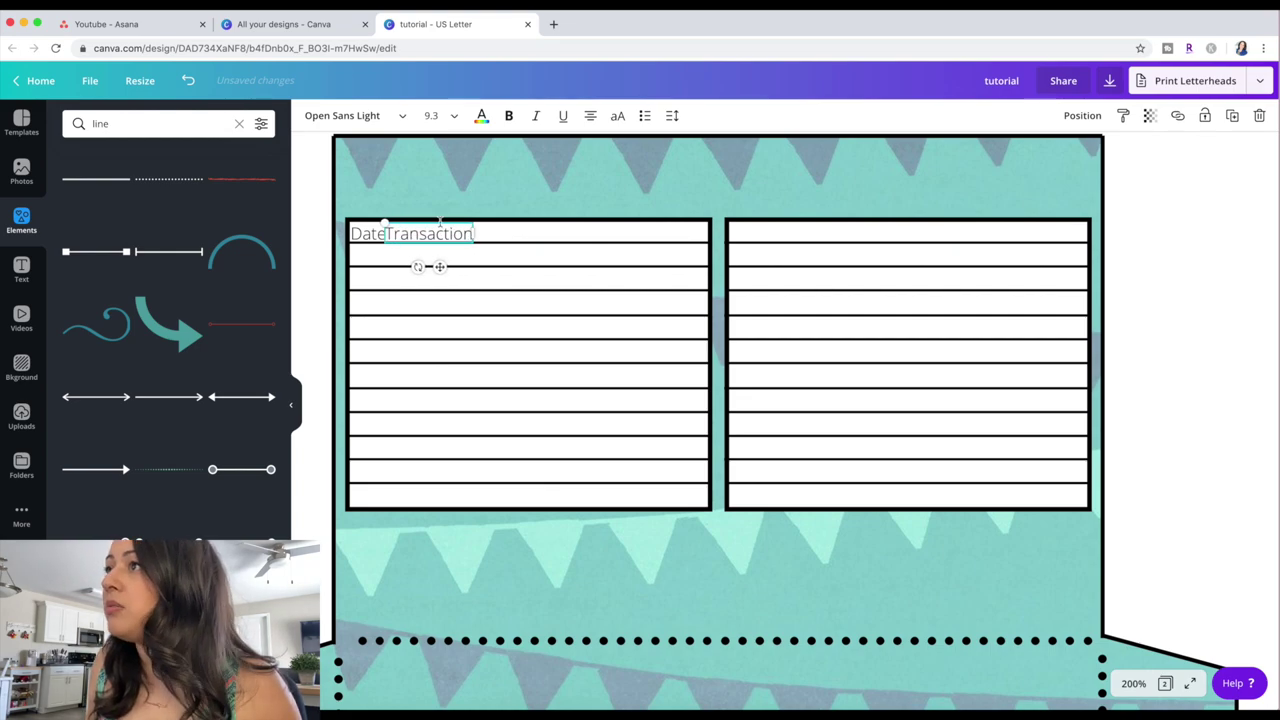
left_click_drag(438, 267, 501, 266)
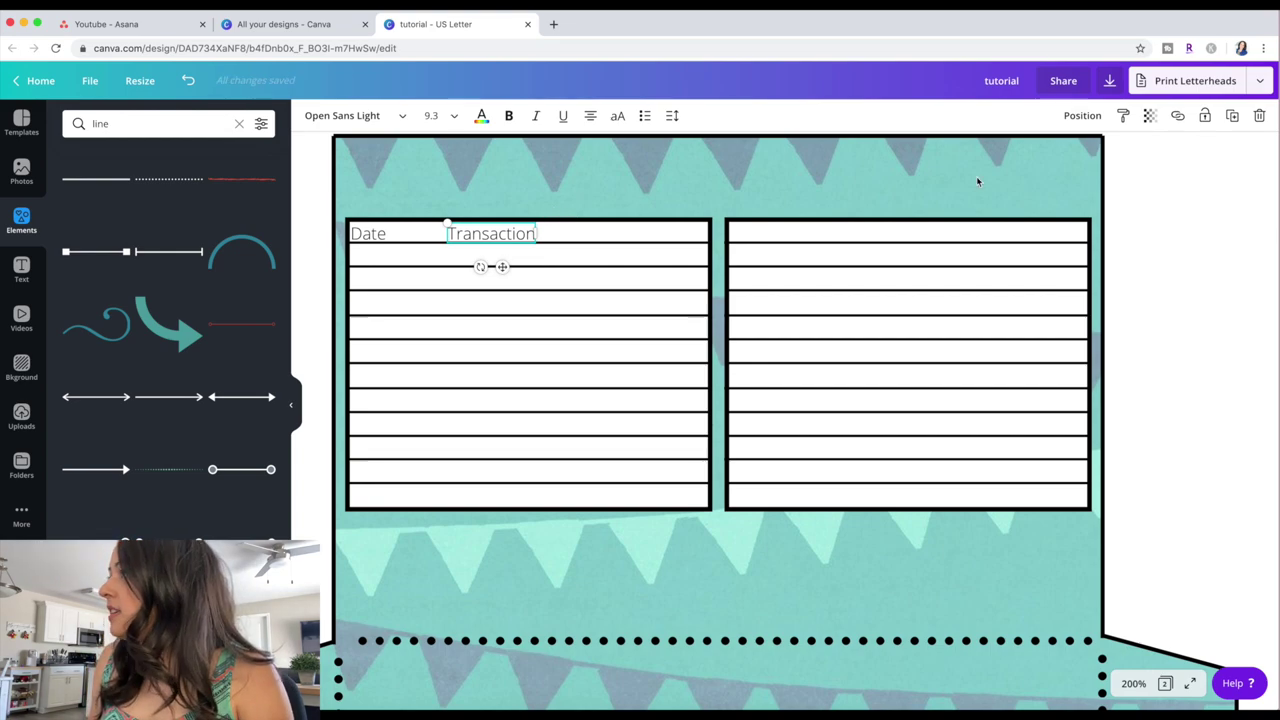
Duplicate the Transaction heading, place the copy at the row's right end and change its text to "Amount".
left_click(1232, 116)
left_click_drag(517, 289, 668, 267)
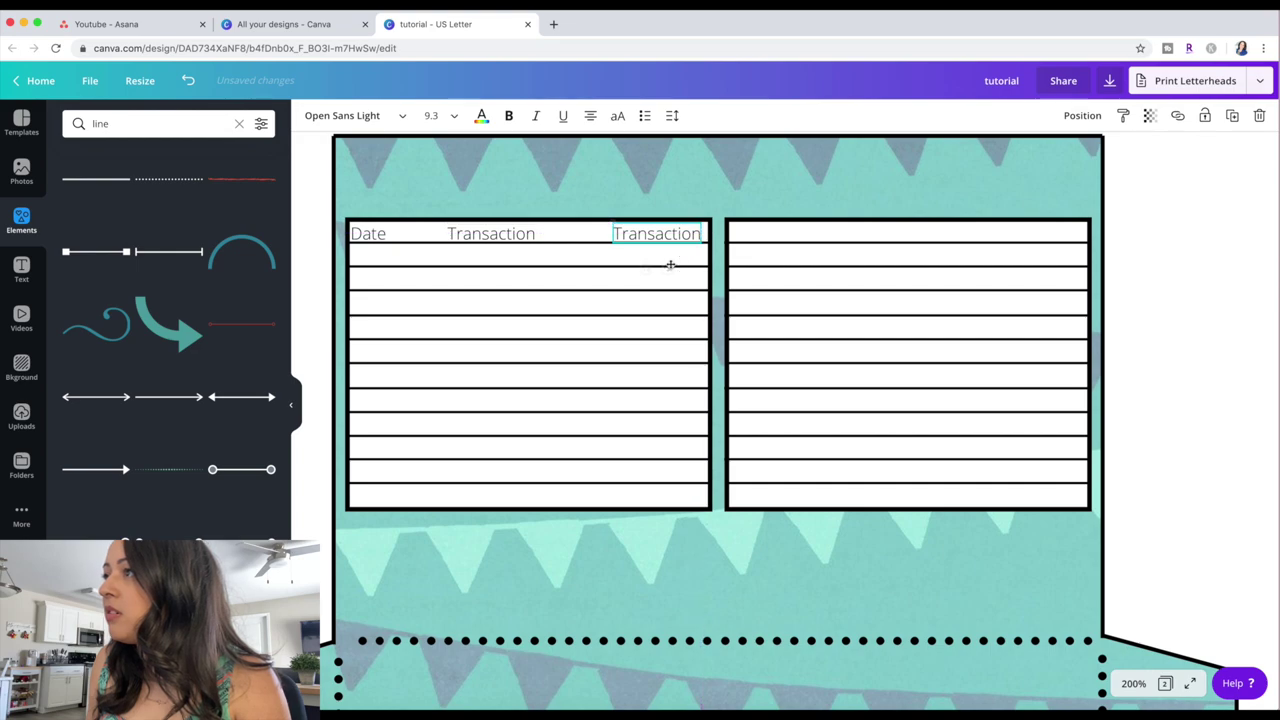
double_click(668, 233)
type("Amount")
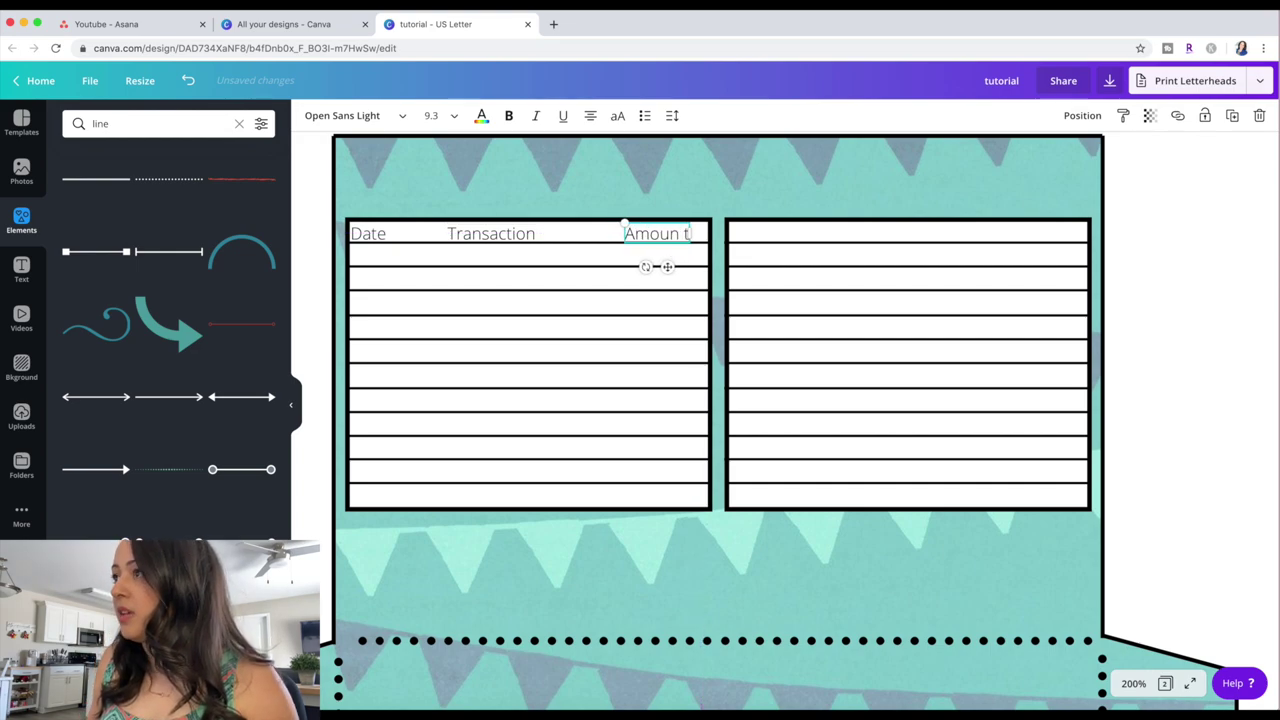
key("BackSpace")
type("t")
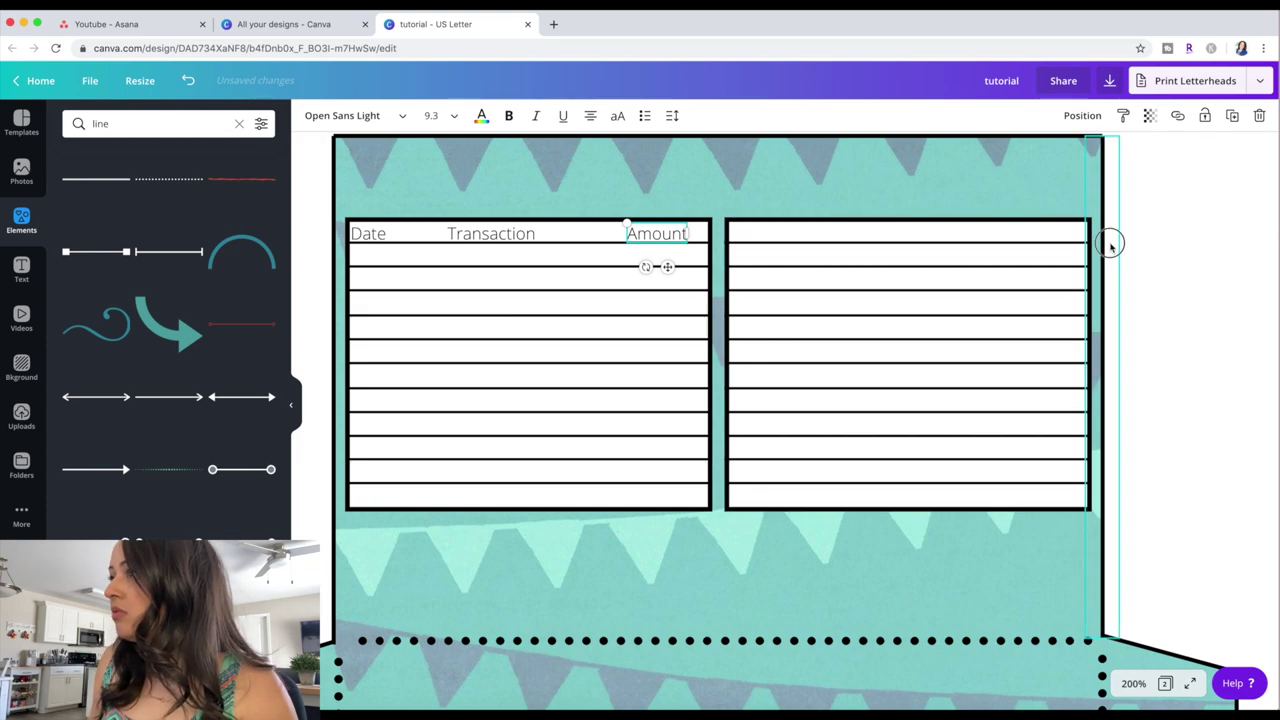
Duplicate the Date, Transaction and Amount headings together and place the copies in the right box's first row.
left_click(369, 235)
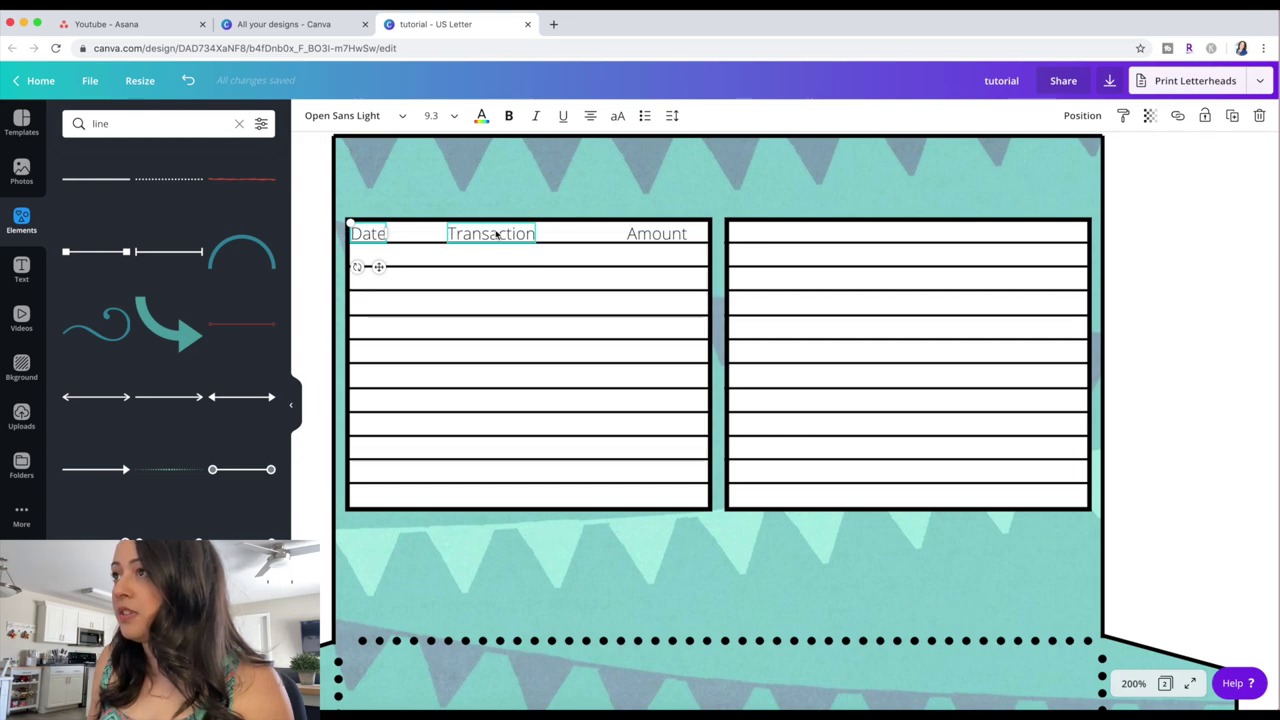
left_click(497, 233, "shift")
left_click(660, 234, "shift")
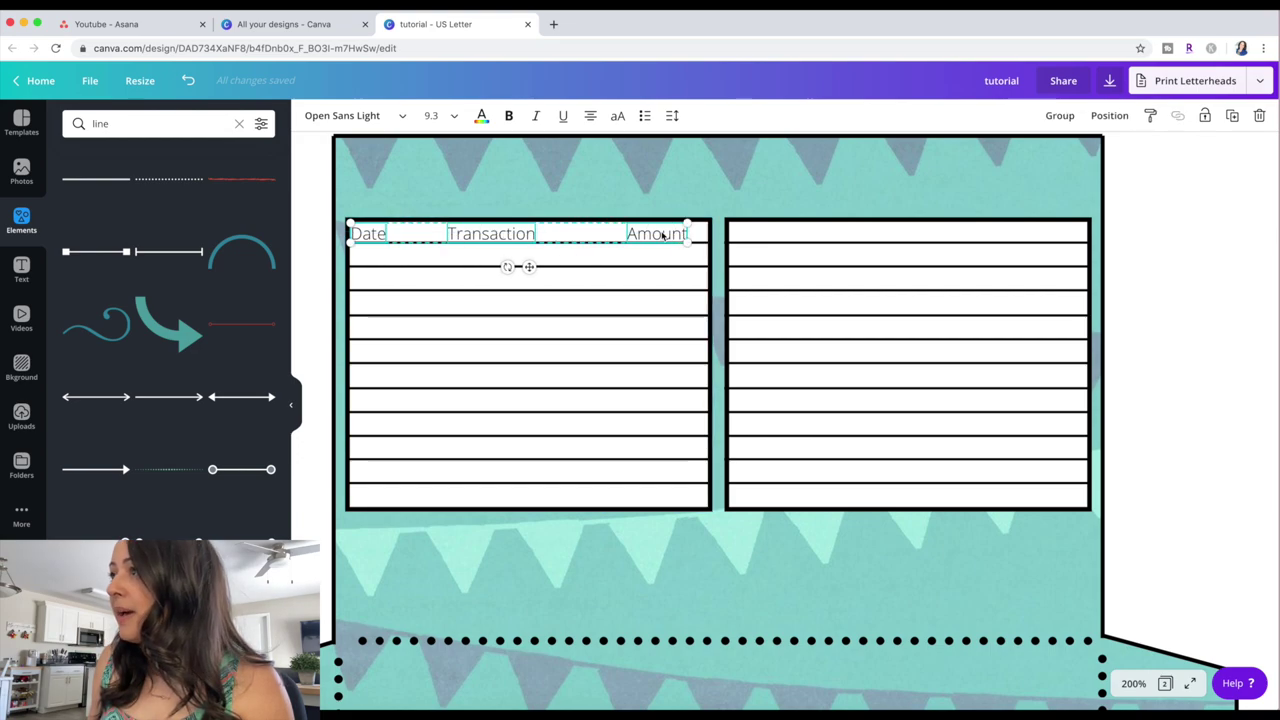
left_click(1233, 118)
left_click_drag(549, 291, 914, 264)
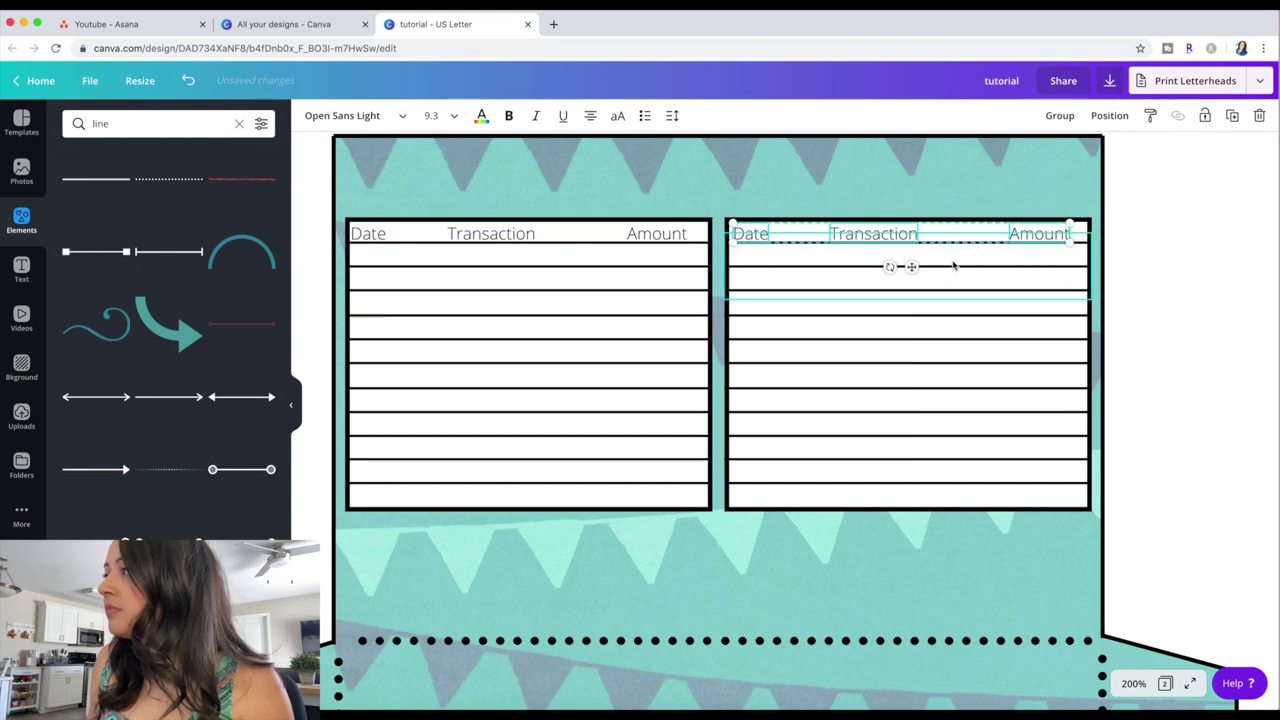
Add a plain straight line from the line search results to the envelope flap and colour it black.
left_click(1146, 266)
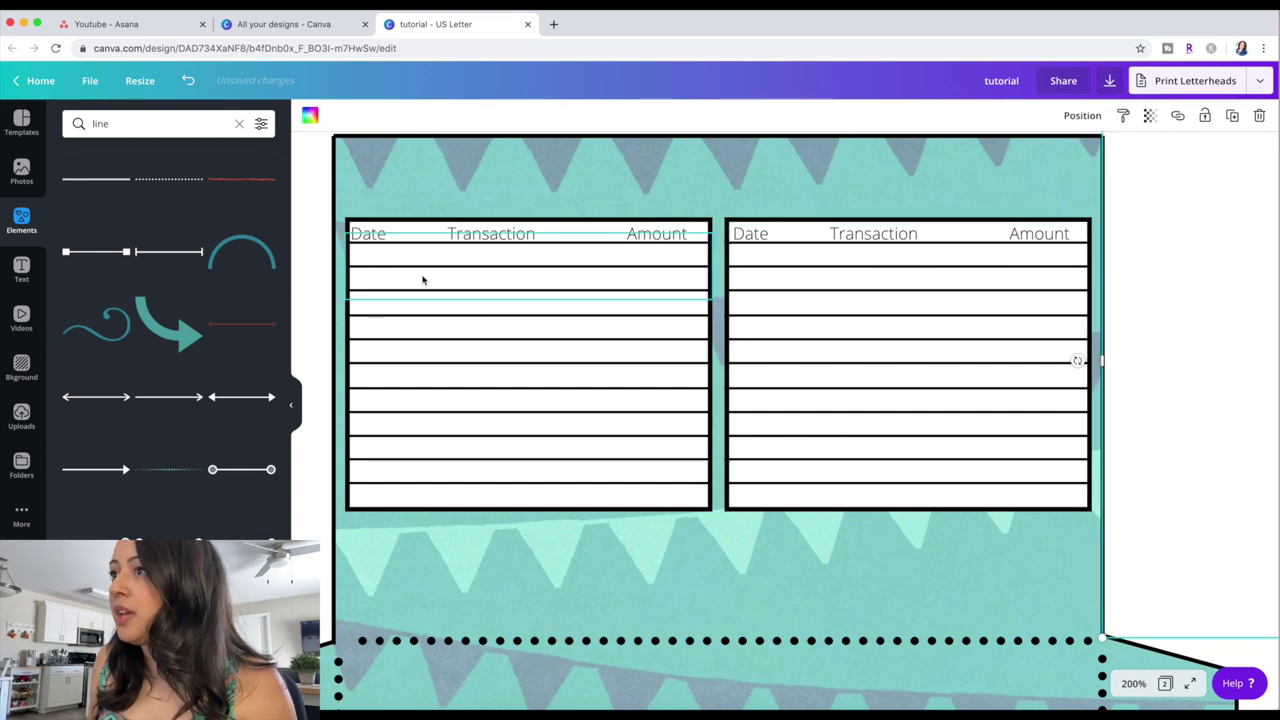
left_click_drag(92, 178, 700, 294)
scroll(698, 293, "up", 2)
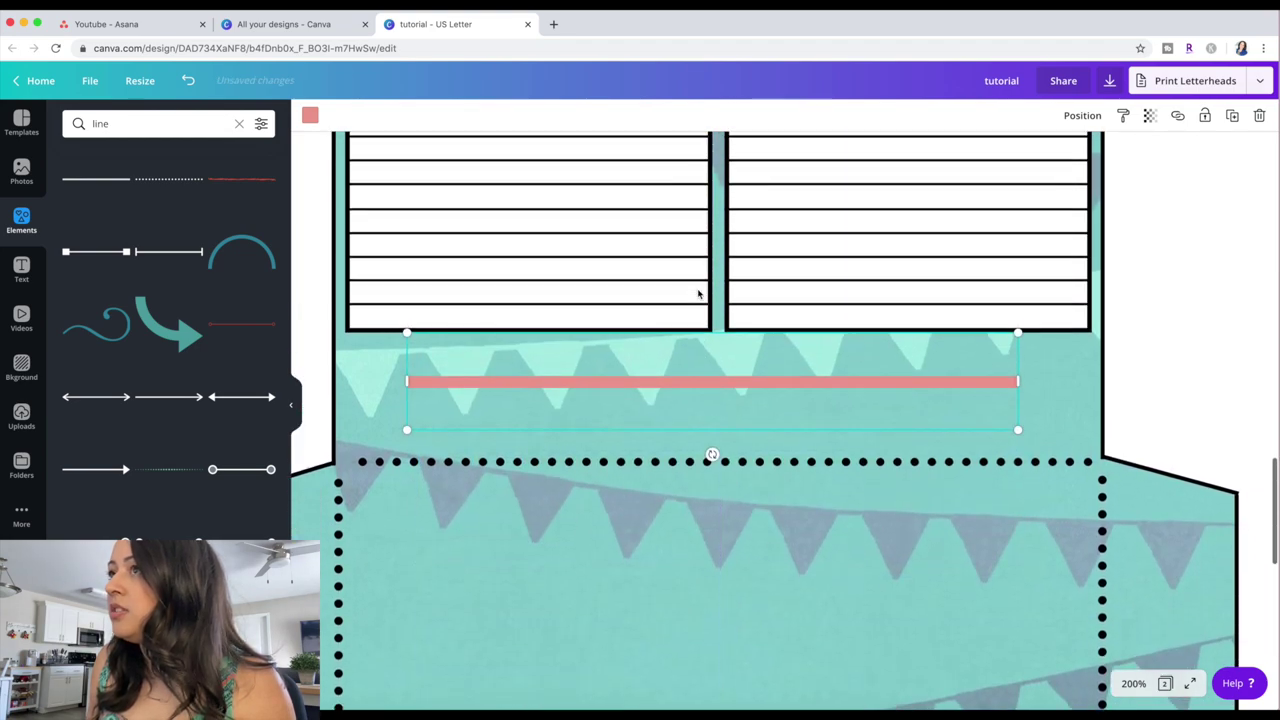
left_click(310, 115)
left_click(76, 251)
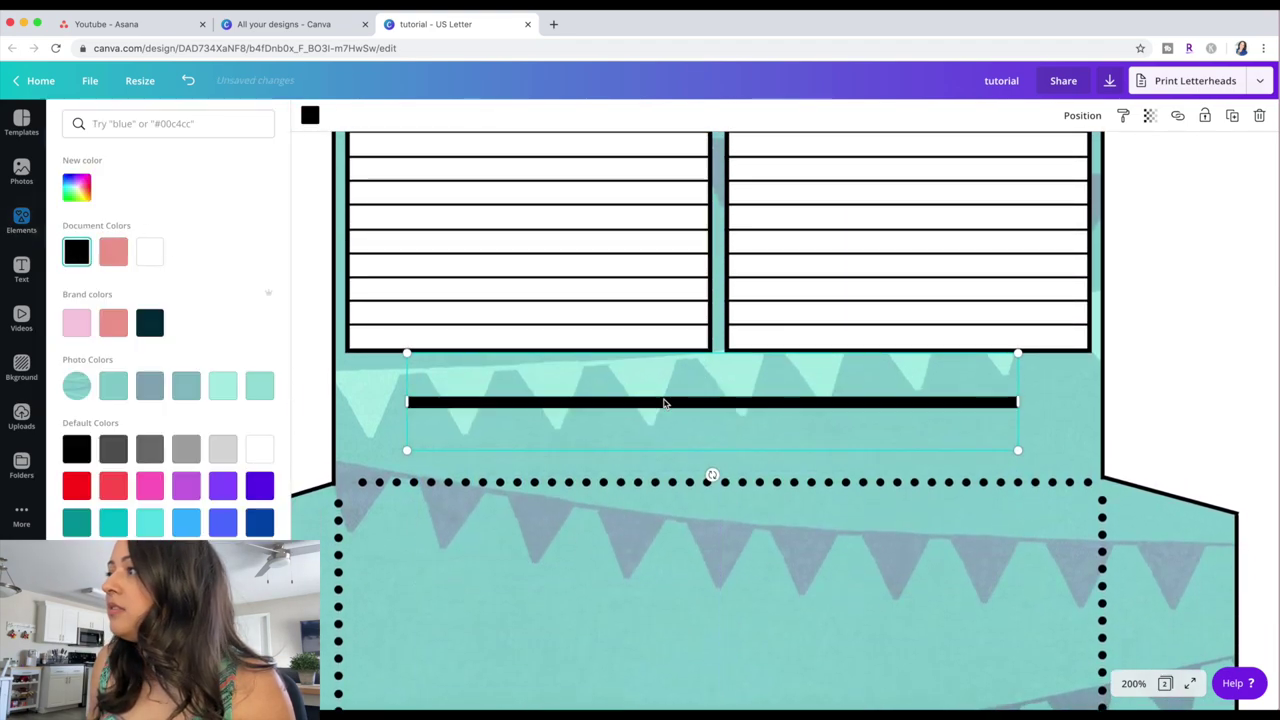
Shrink the black line, turn it vertical between Date and Transaction in the left box, and stretch it to the box's full height.
left_click_drag(1016, 353, 525, 440)
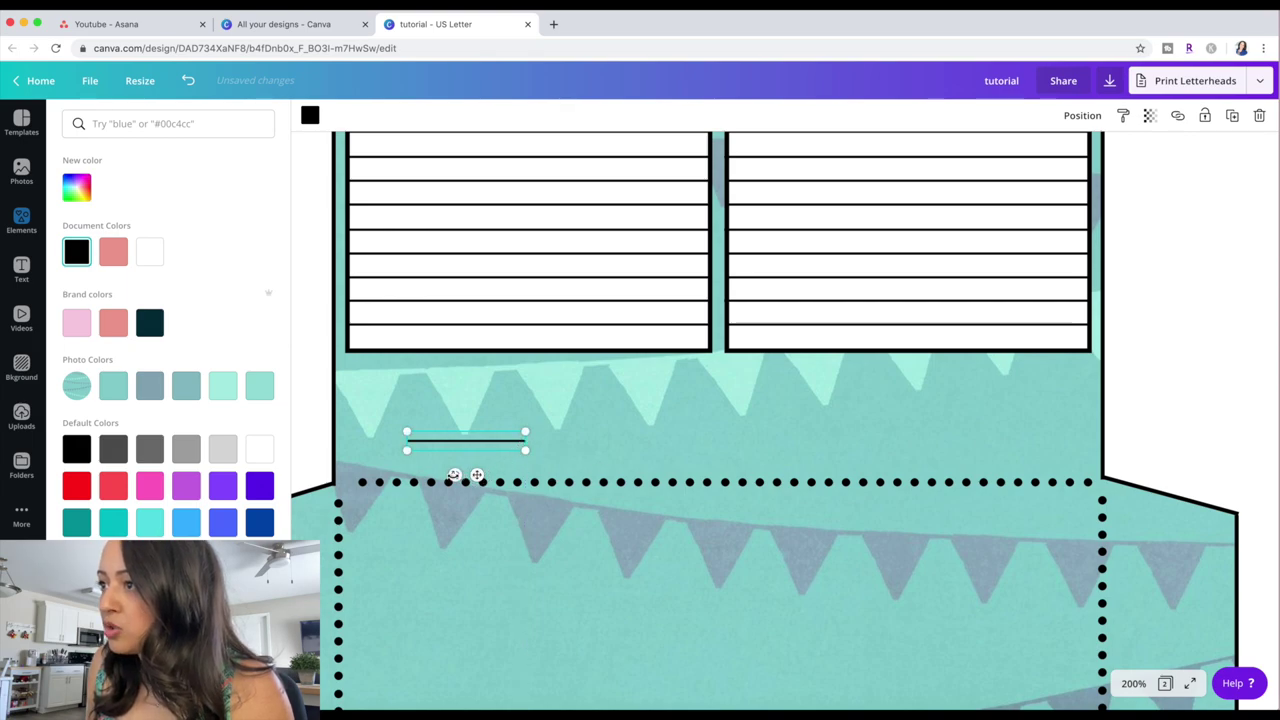
left_click_drag(453, 475, 431, 259)
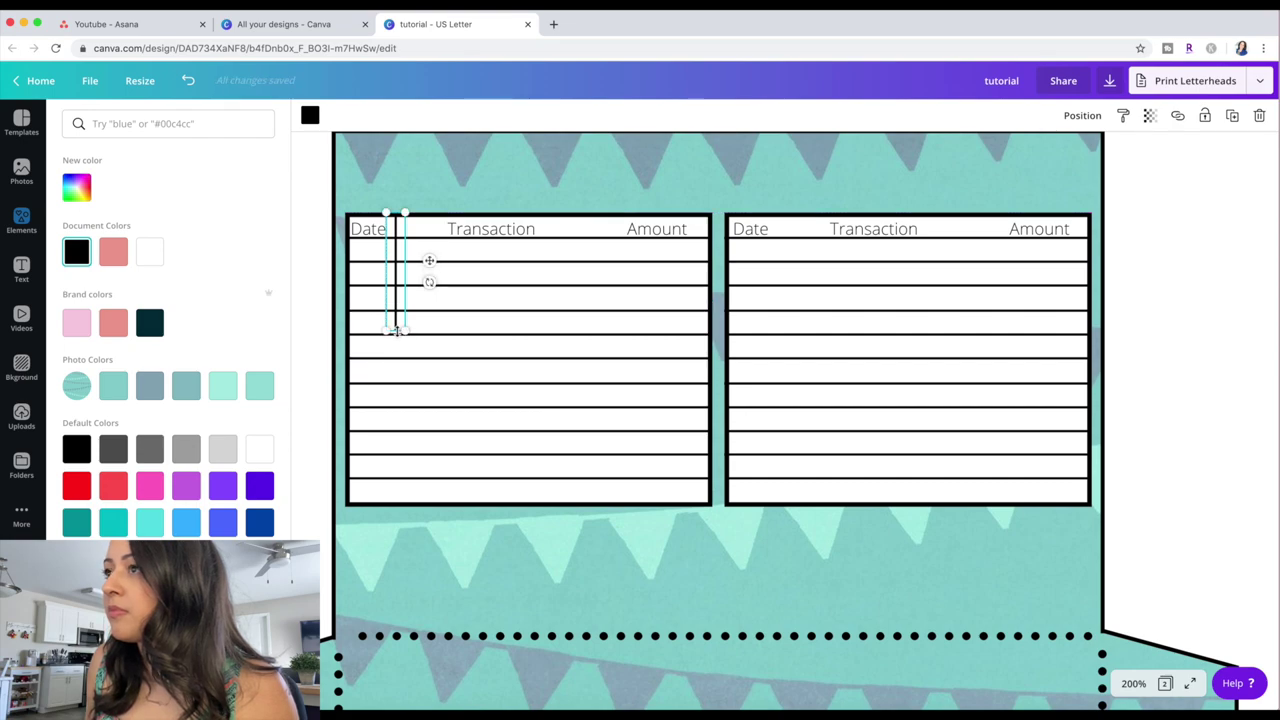
left_click_drag(397, 331, 385, 505)
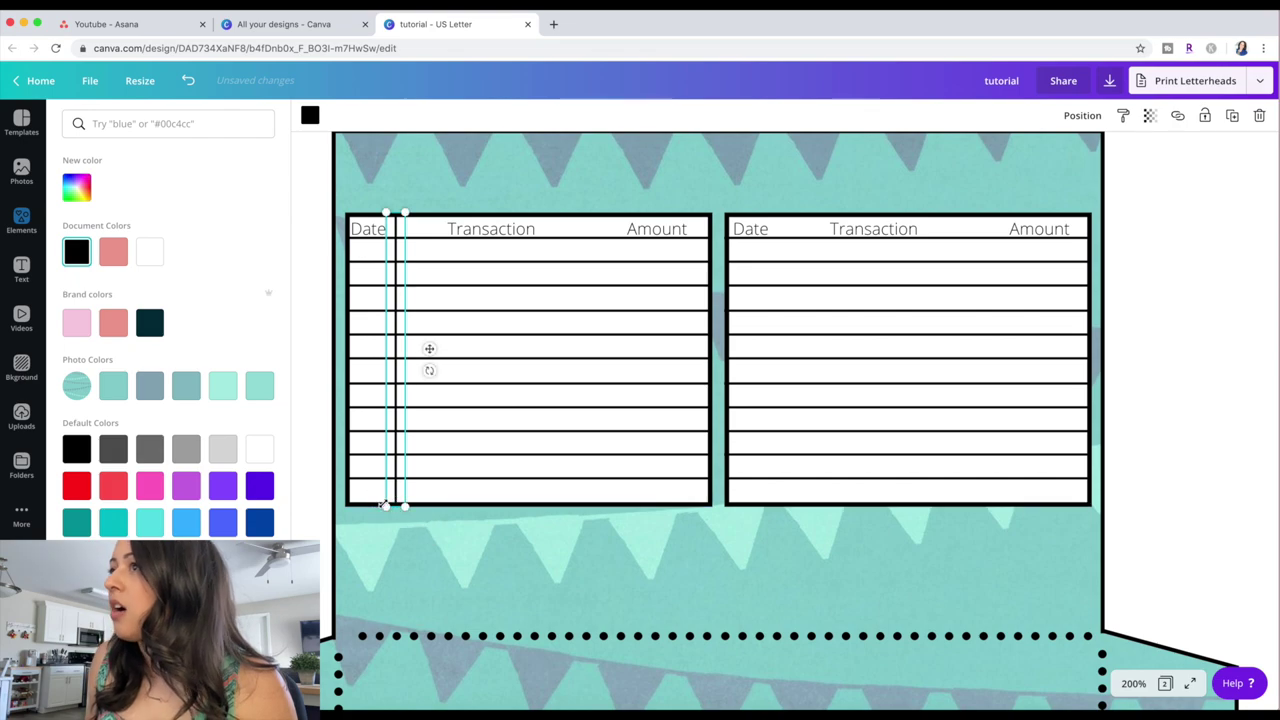
Duplicate the vertical divider and place copies before Amount in the left box and after Date and before Amount in the right box.
left_click(1232, 117)
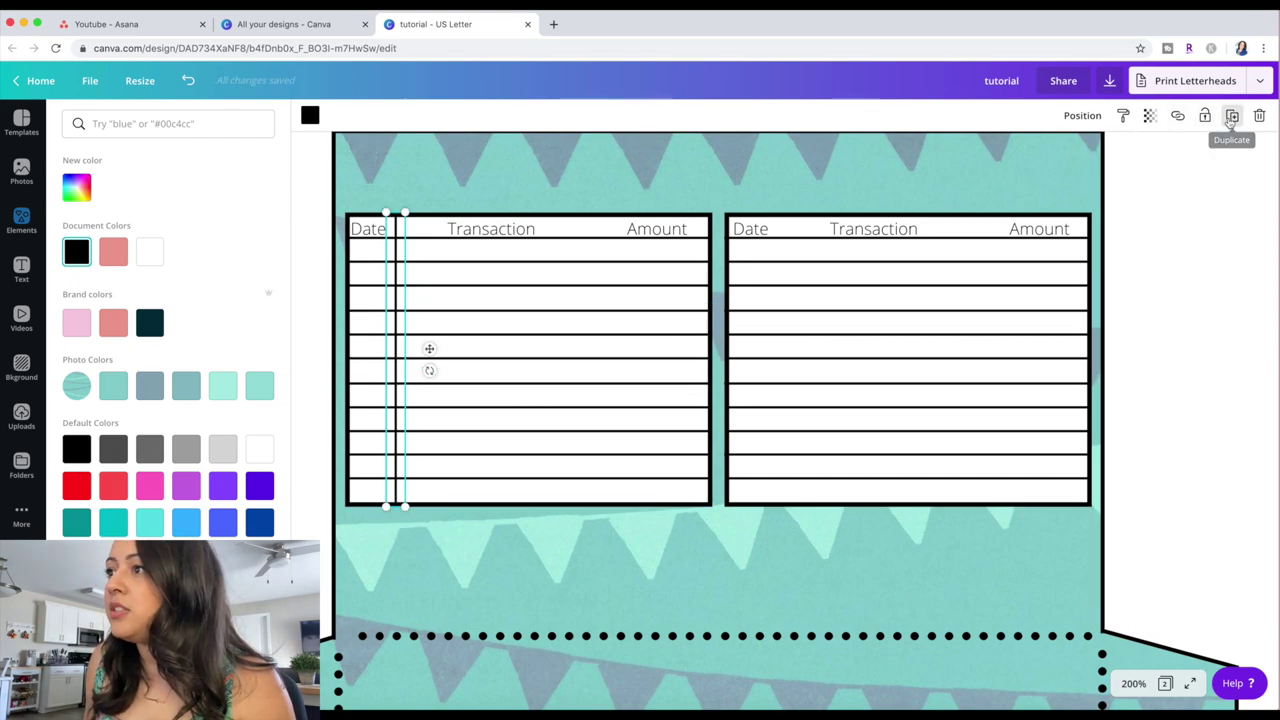
left_click_drag(451, 372, 812, 346)
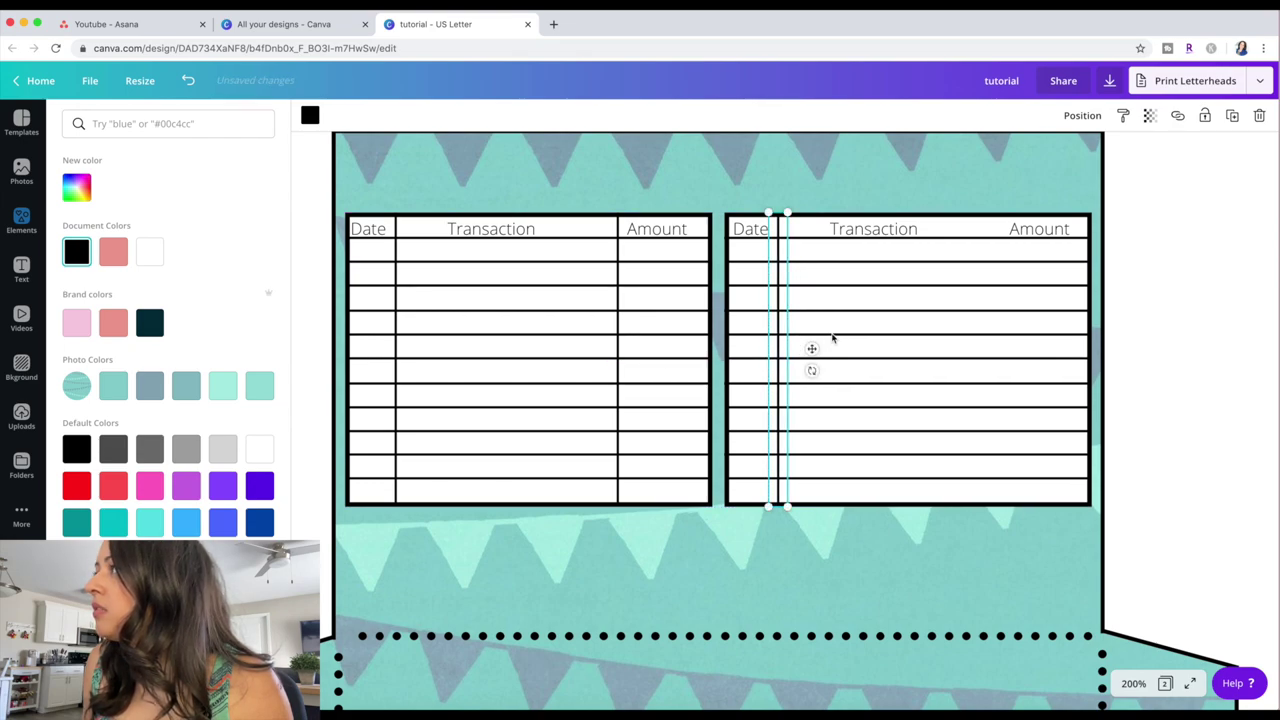
left_click(1232, 115)
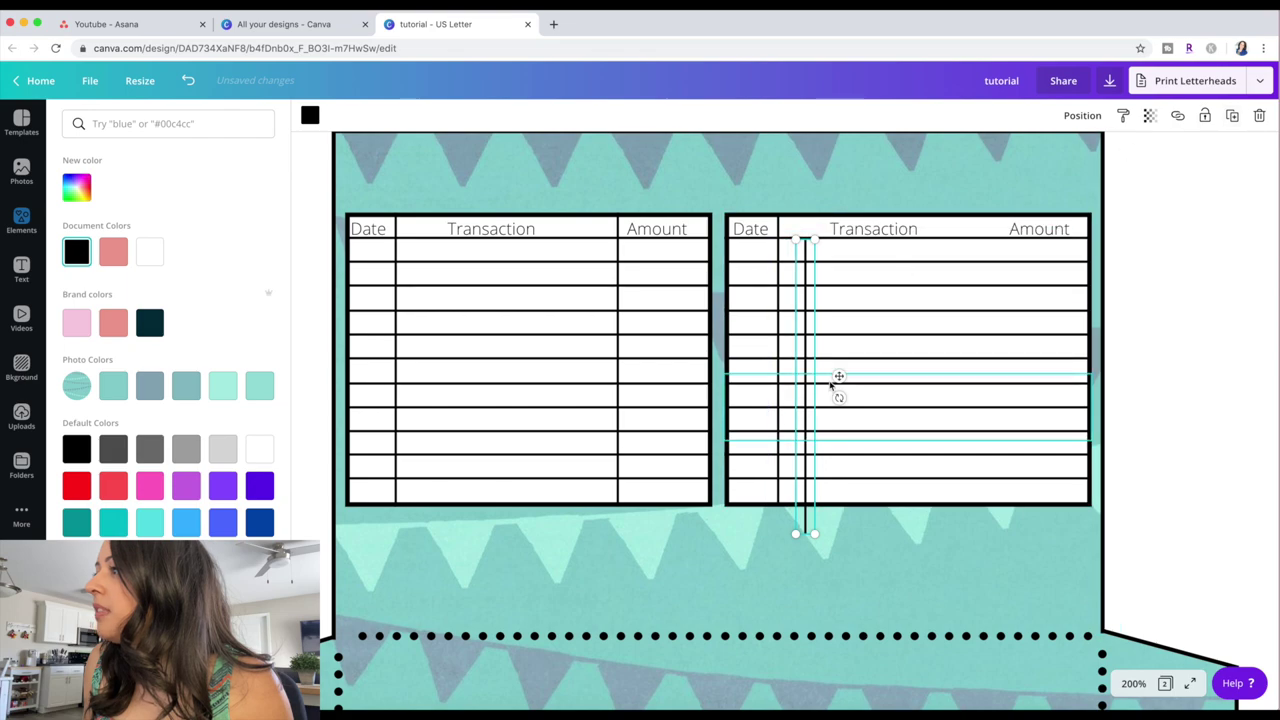
left_click_drag(839, 376, 1030, 349)
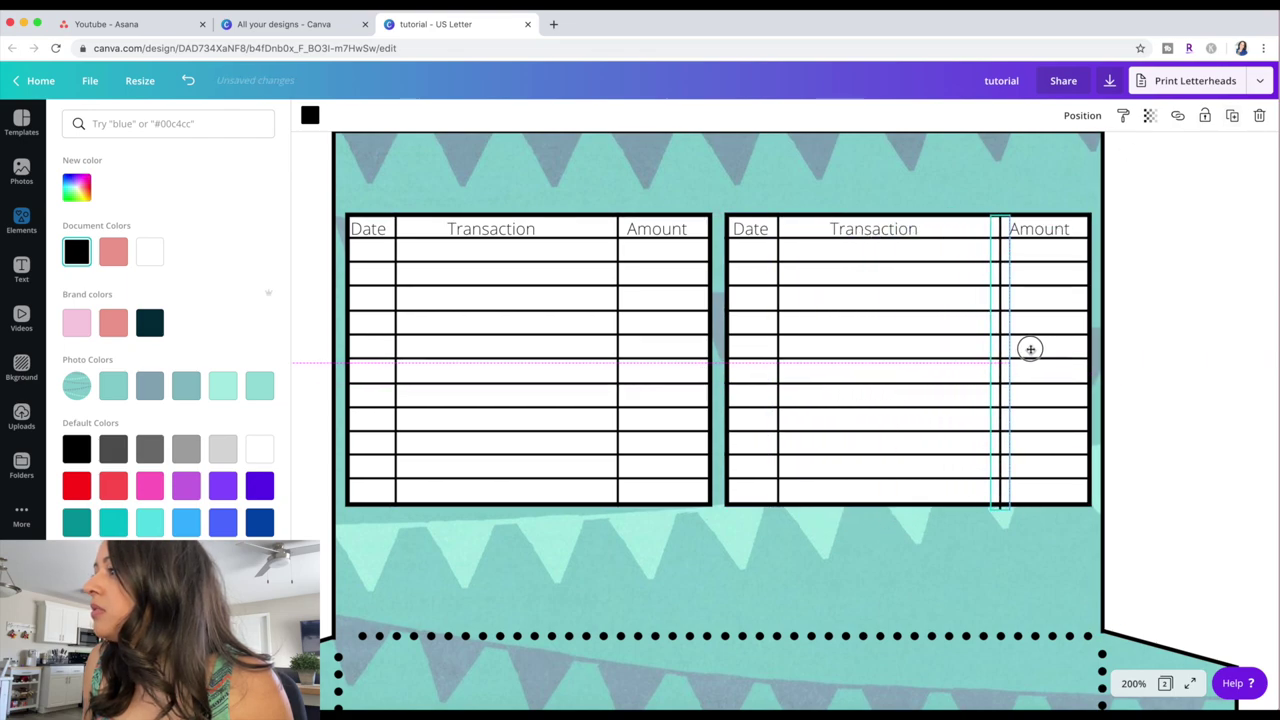
left_click(1170, 380)
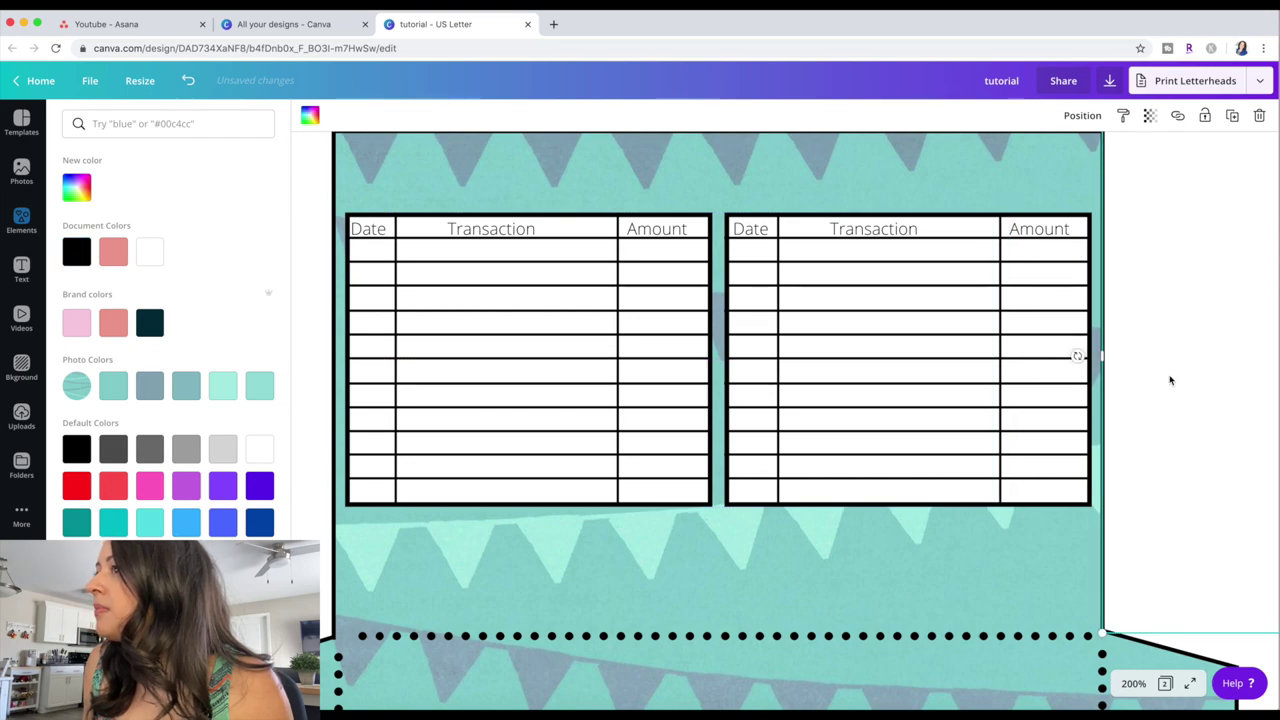
View page 2 at 100% zoom and examine the whole envelope, from the transaction tracker to the GROCERY label and lower flap.
scroll(1170, 378, "up", 1)
scroll(1170, 378, "down", 2)
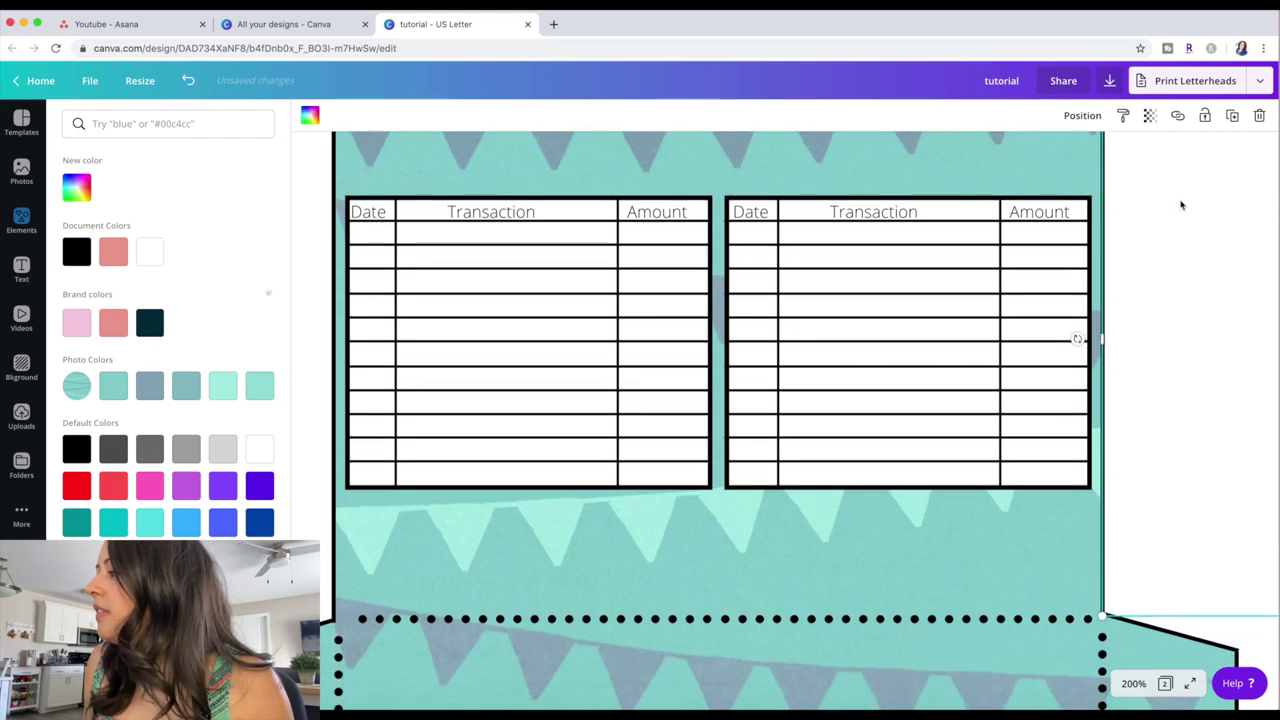
left_click(1130, 686)
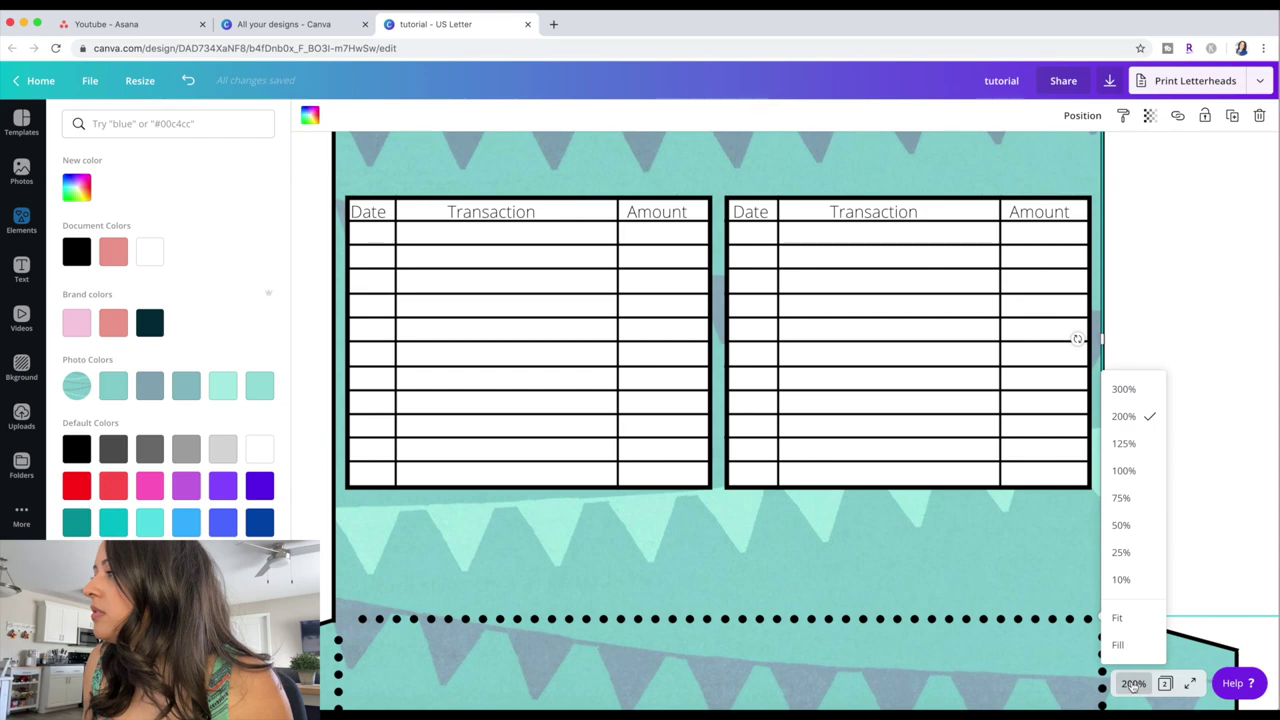
left_click(1149, 481)
scroll(1176, 568, "down", 2)
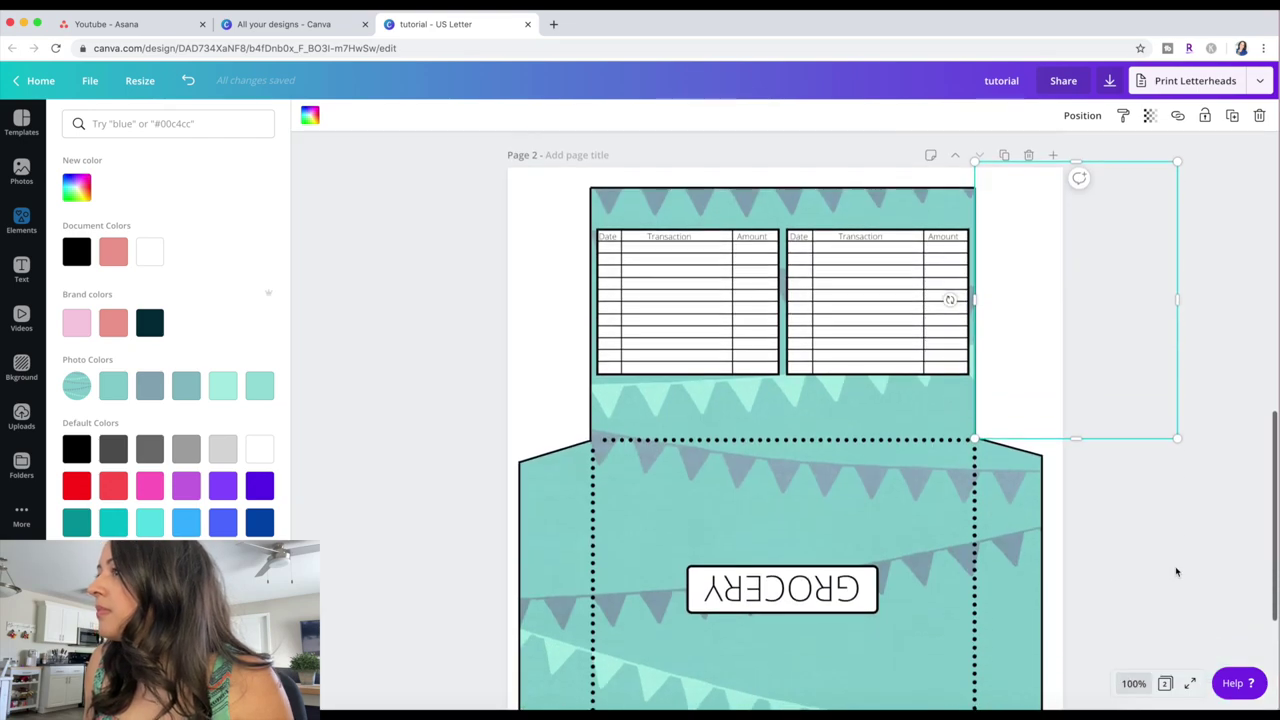
scroll(1176, 572, "down", 1)
left_click(1176, 570)
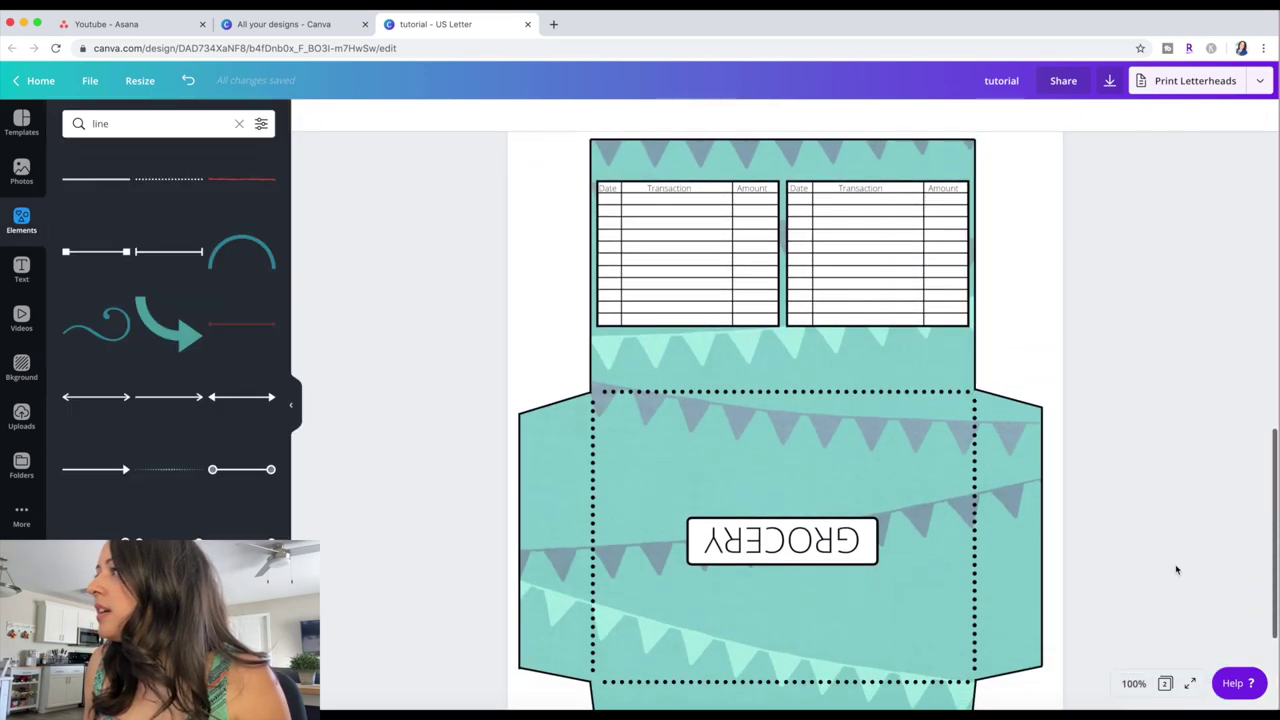
scroll(1177, 568, "down", 1)
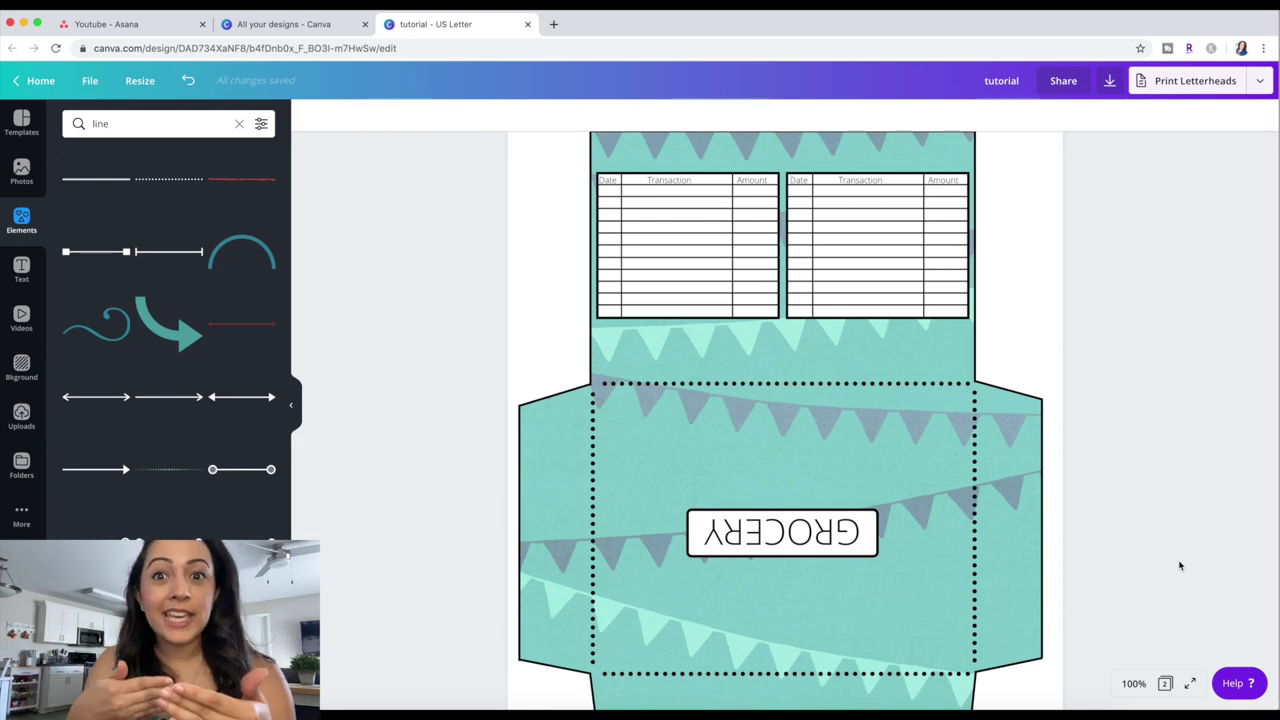
scroll(1180, 566, "up", 1)
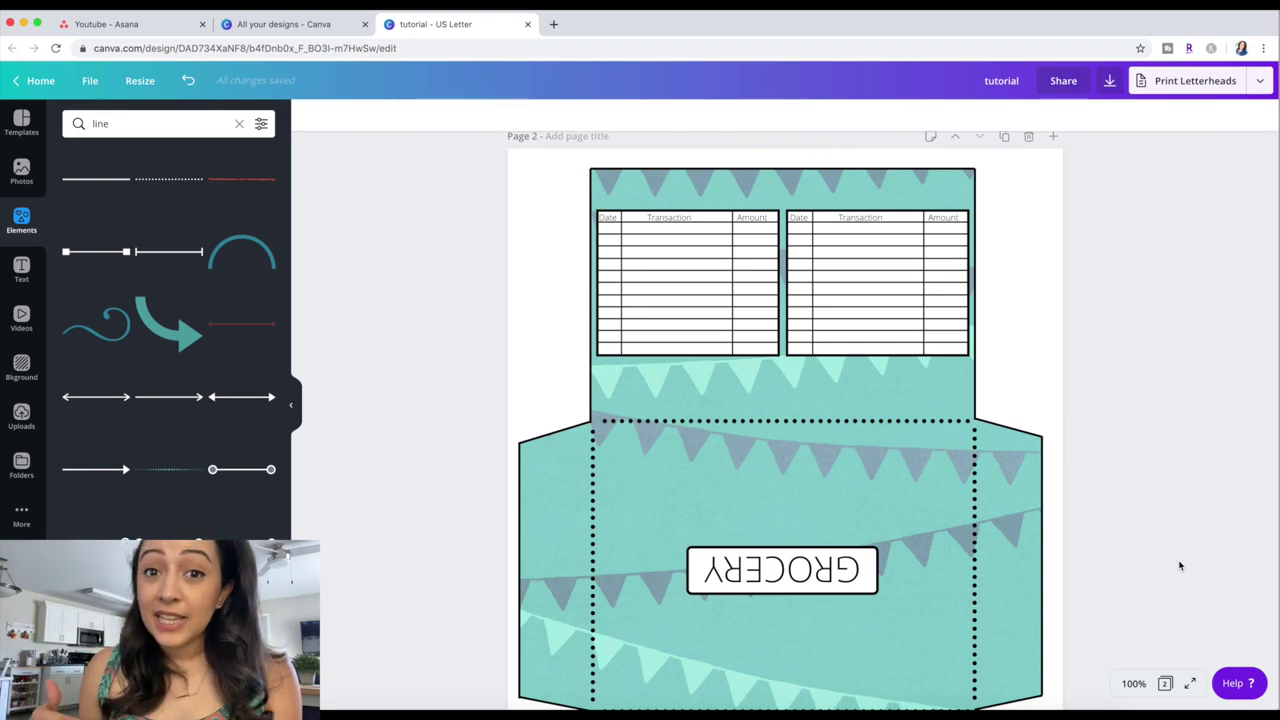
scroll(1179, 566, "up", 1)
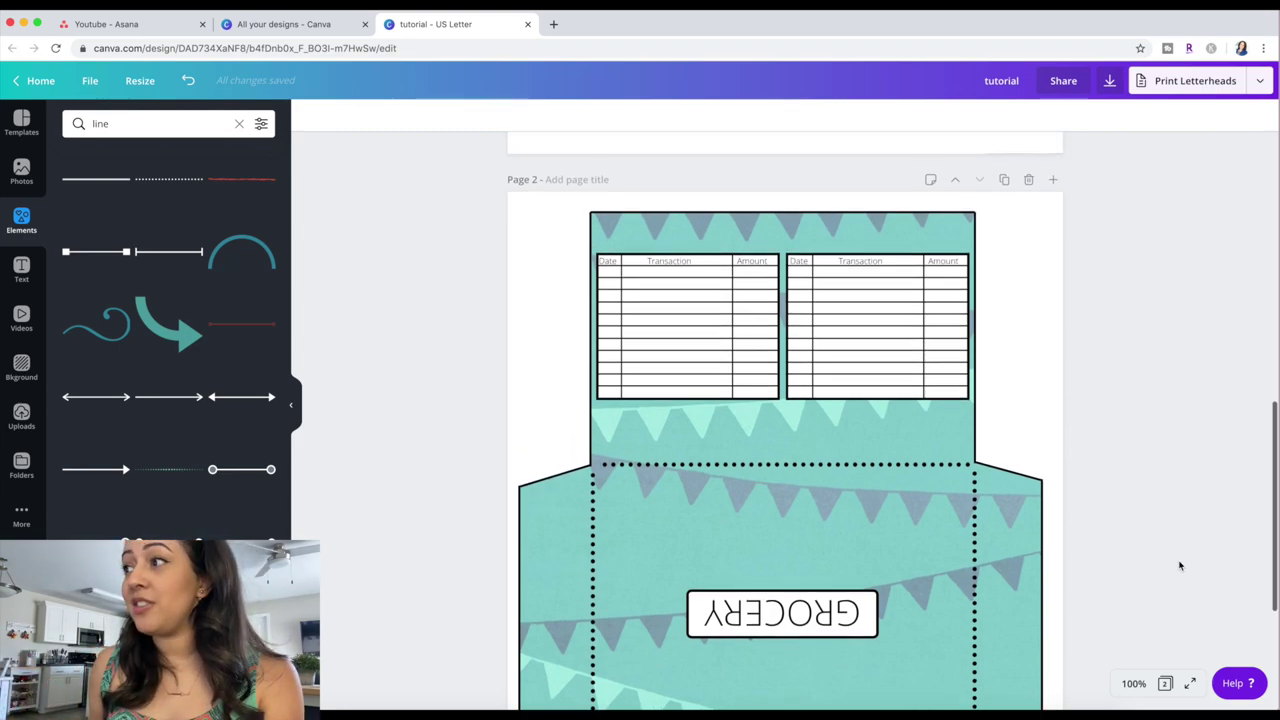
scroll(1179, 566, "down", 4)
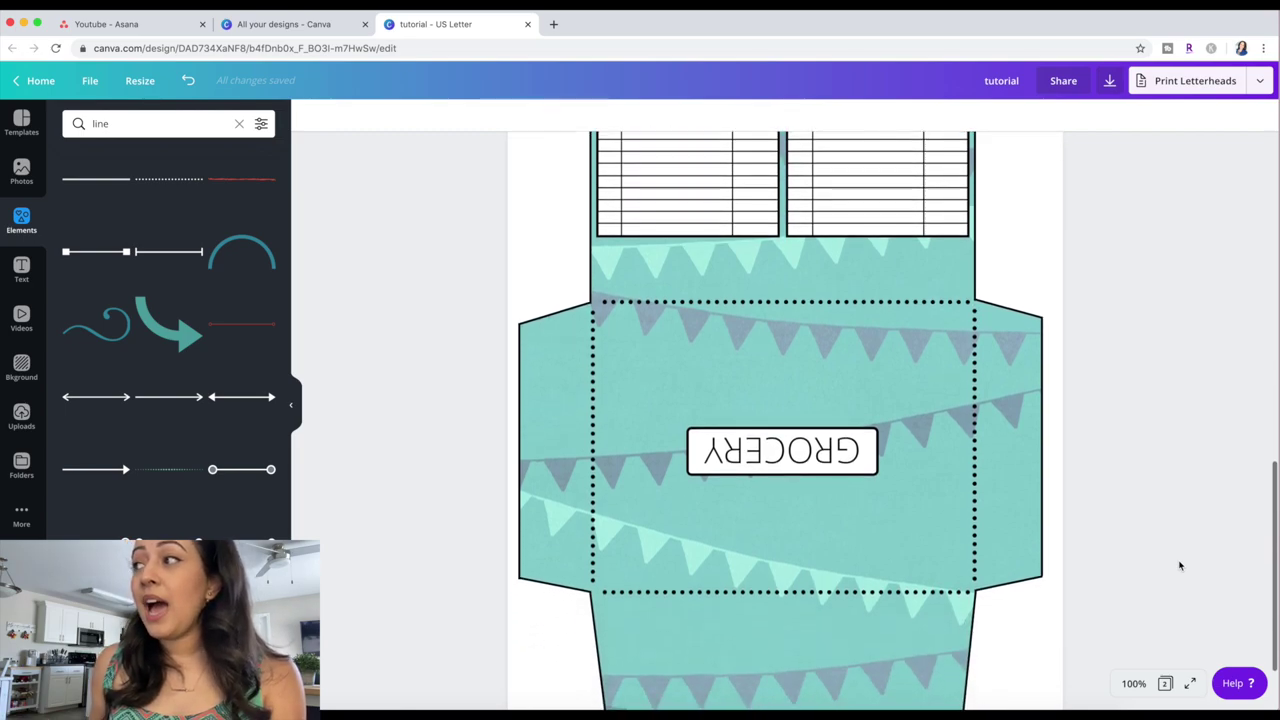
scroll(1179, 566, "down", 1)
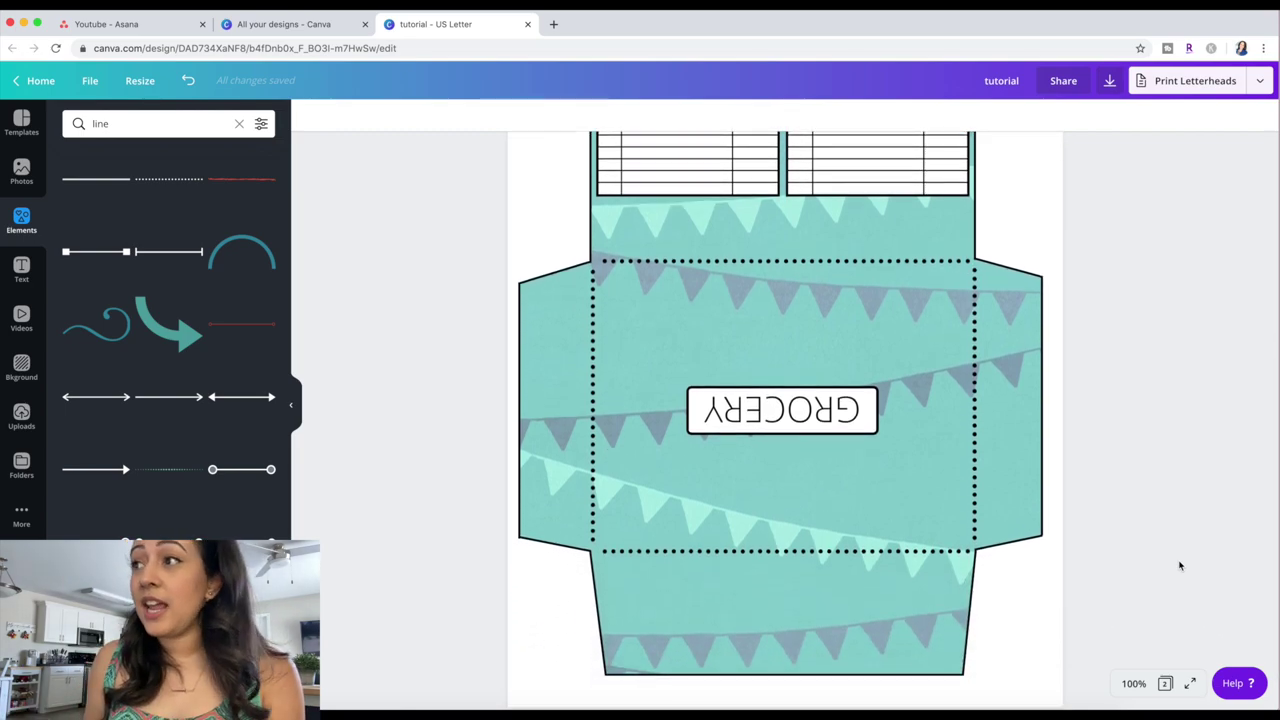